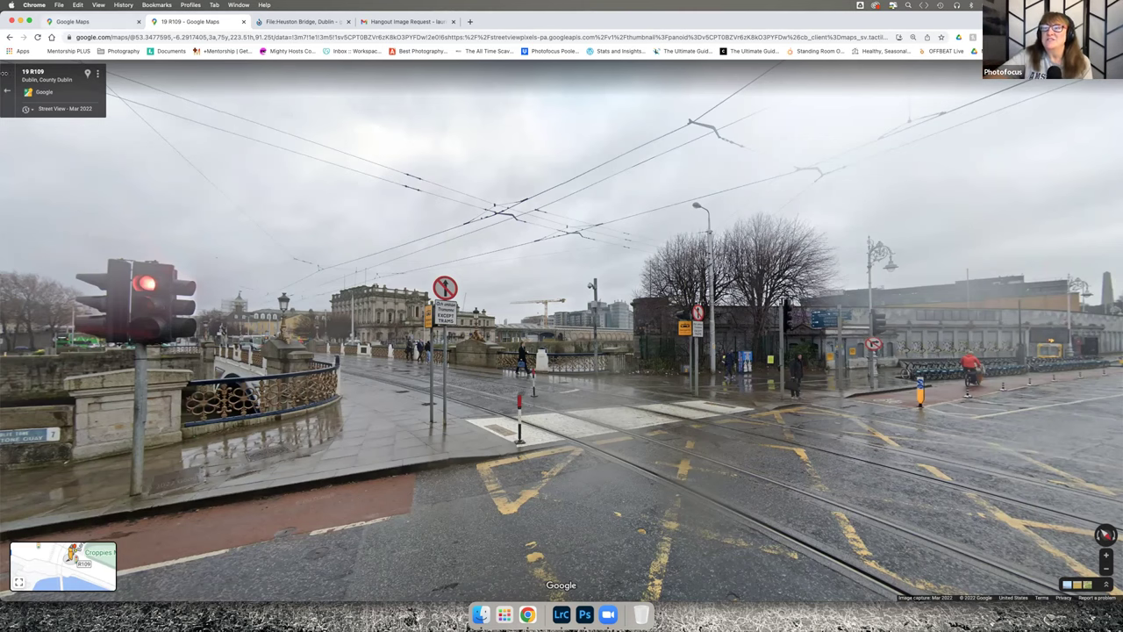
Switch from Google Maps Street View to Lightroom Classic and examine the Dublin bridge photo up close, from the railings to the people and buildings
left_click(6, 91)
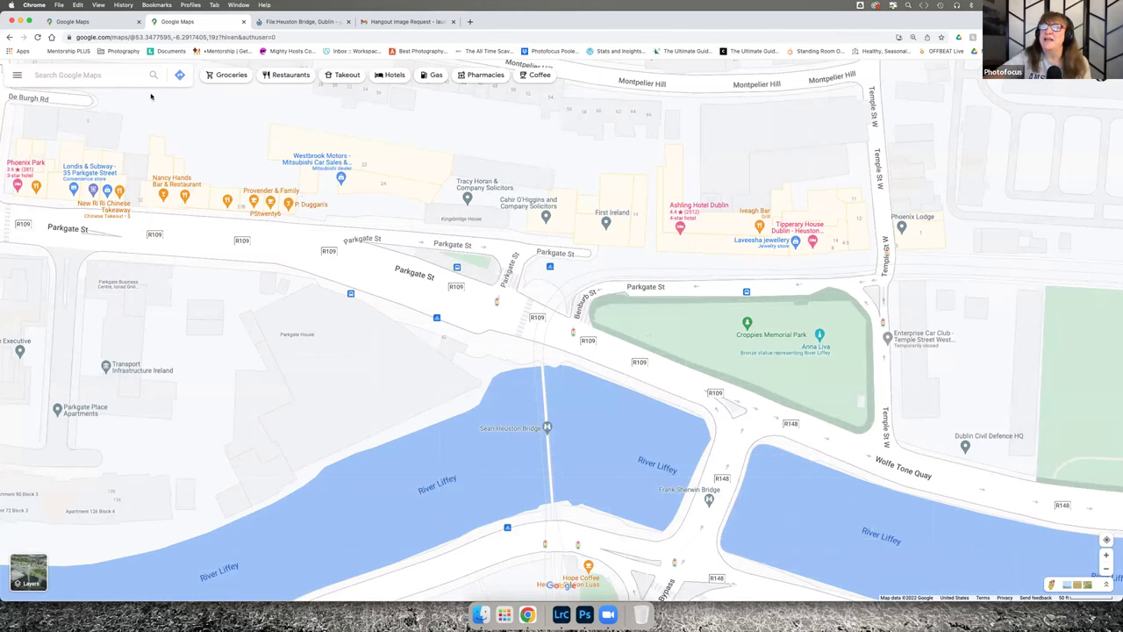
left_click(561, 614)
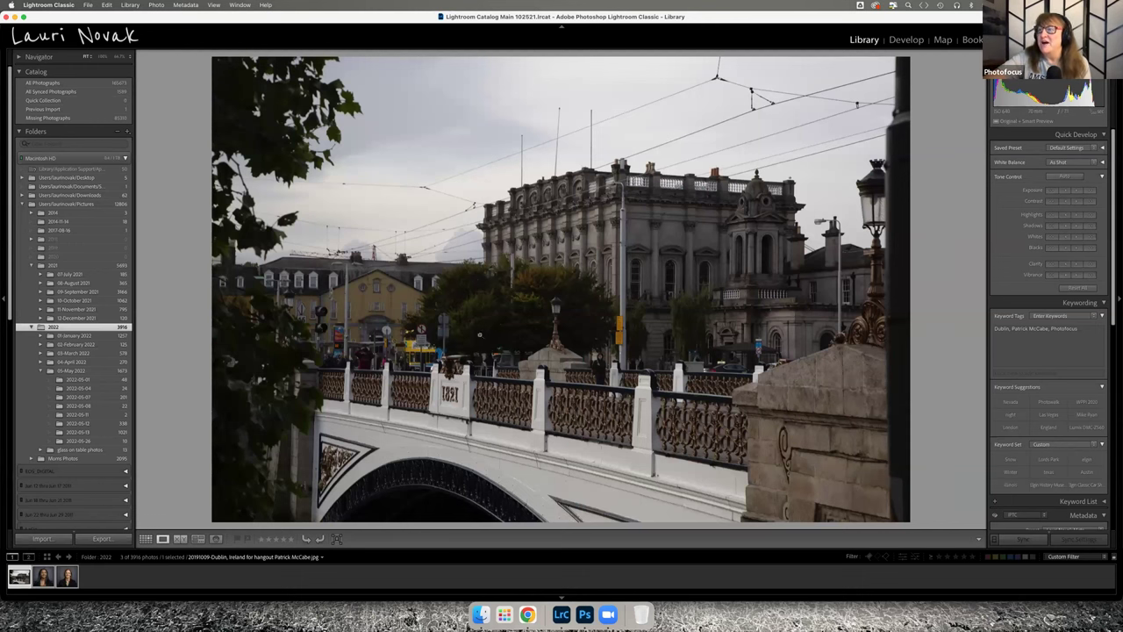
left_click(386, 358)
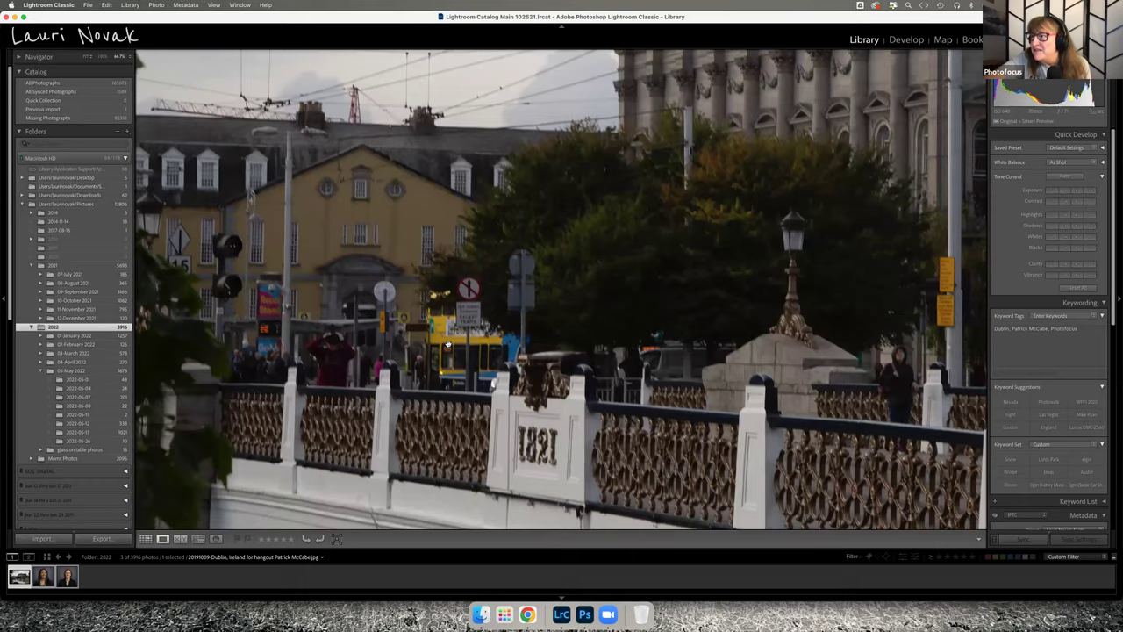
left_click_drag(386, 358, 259, 354)
scroll(259, 353, "right", 15)
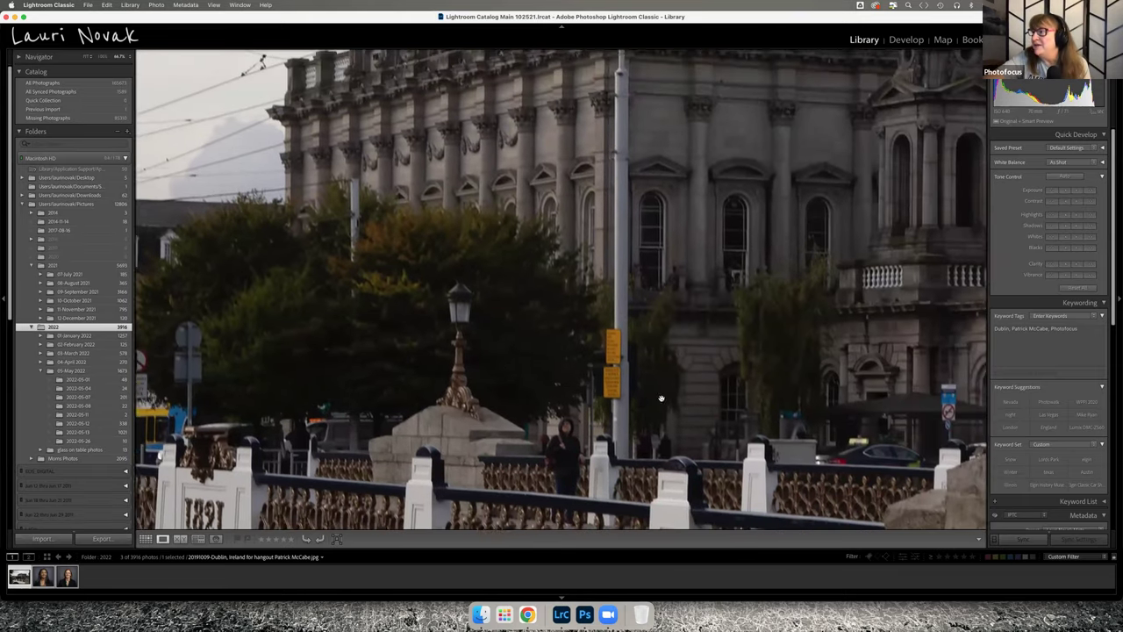
scroll(550, 403, "right", 10)
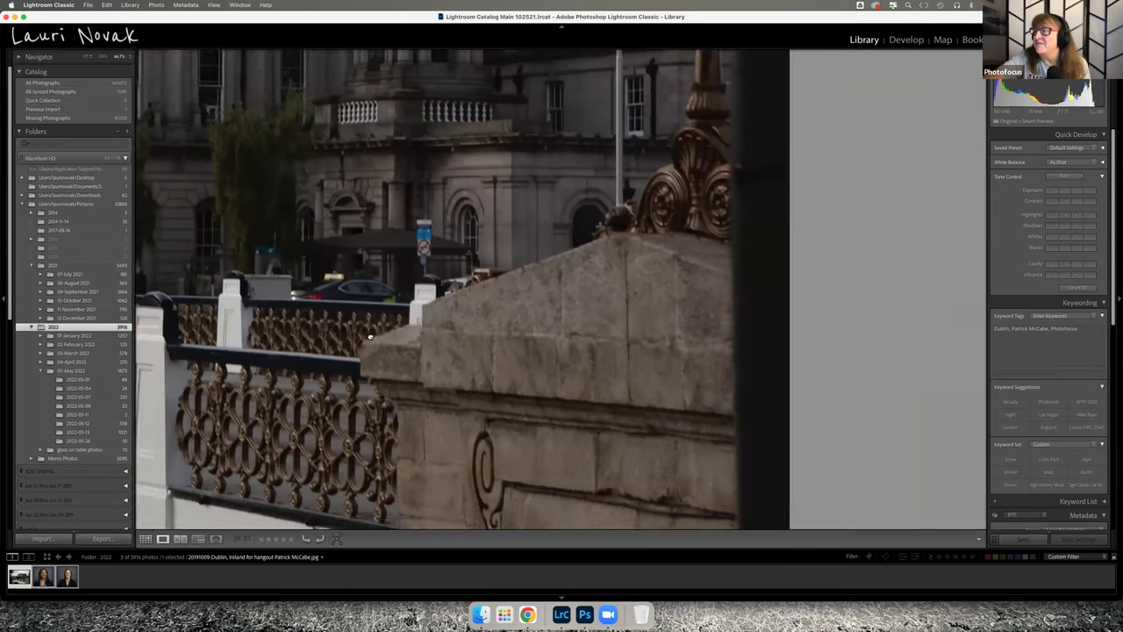
scroll(375, 366, "left", 15)
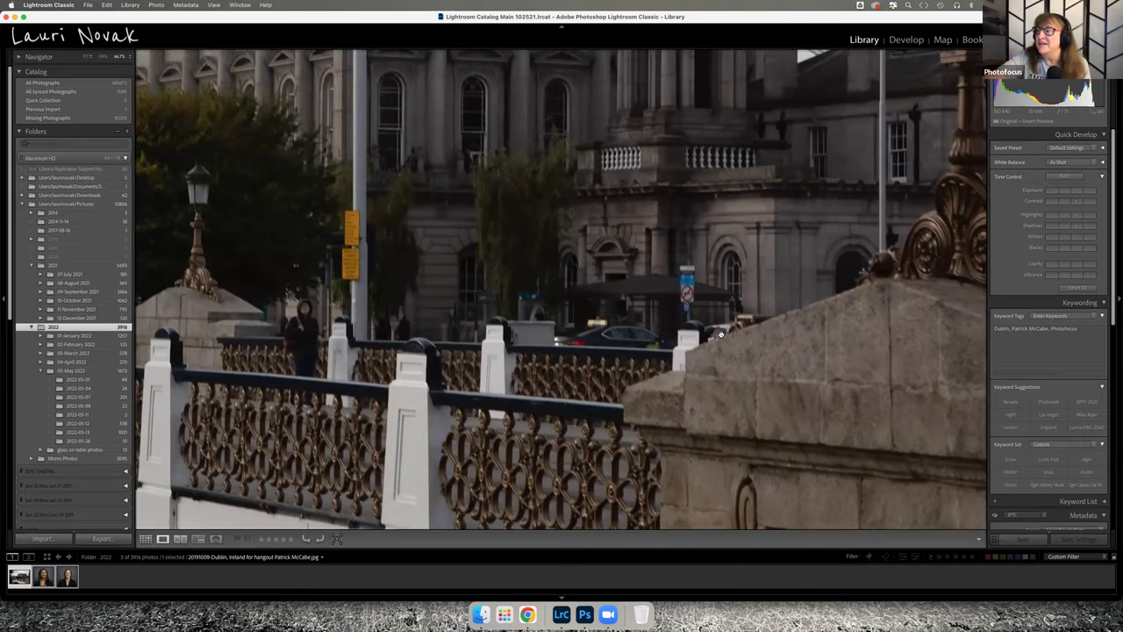
scroll(623, 360, "left", 13)
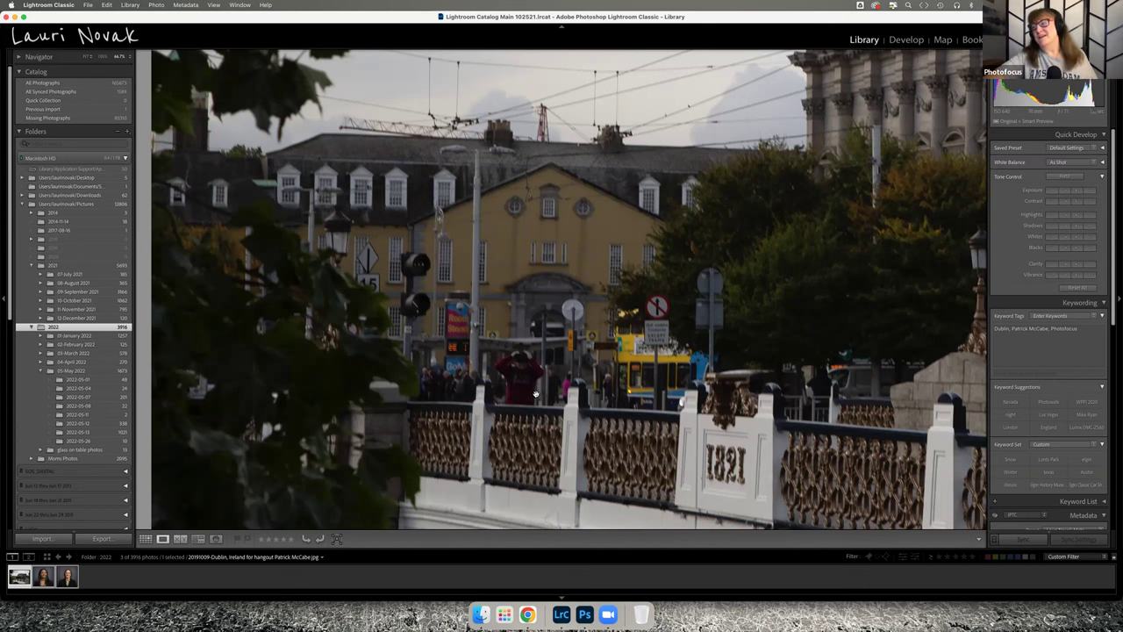
left_click(577, 355)
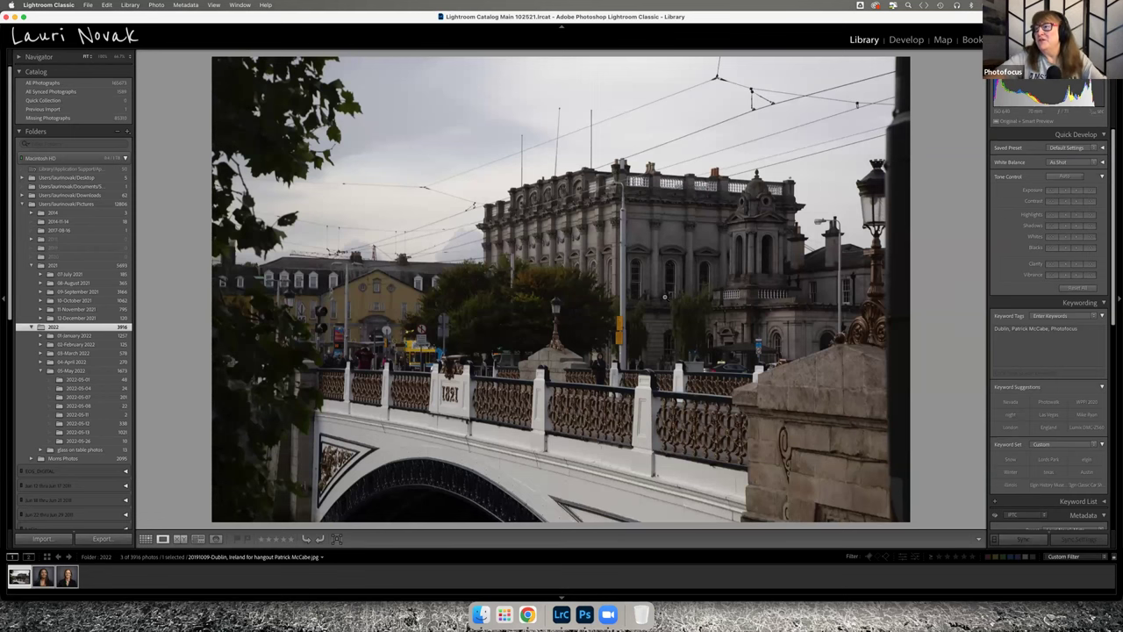
key("f")
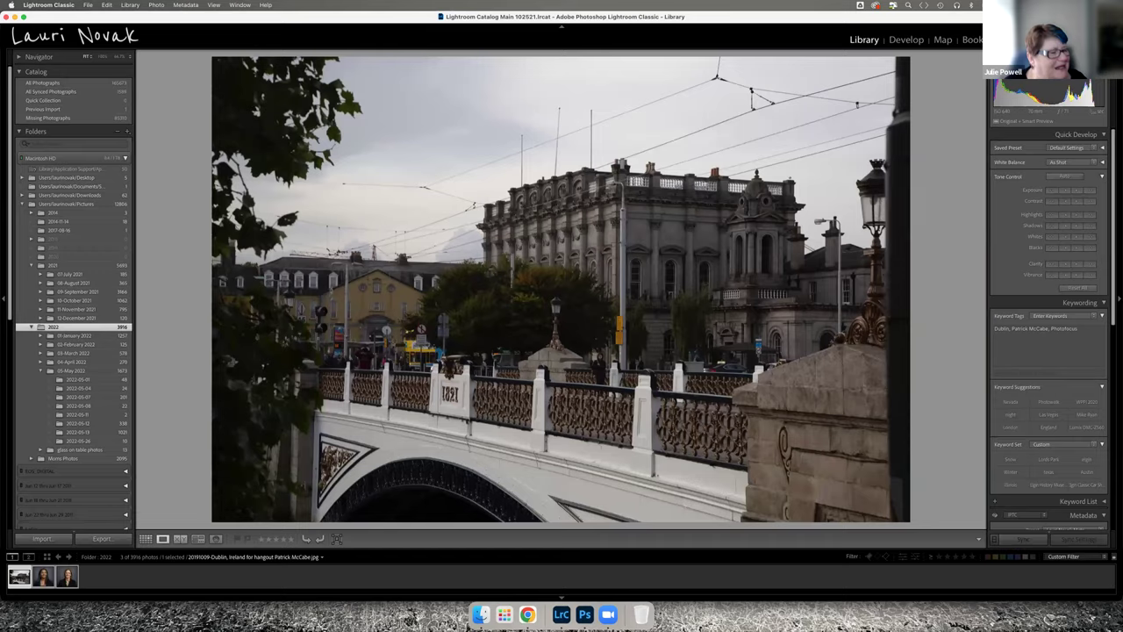
key("z")
key("z")
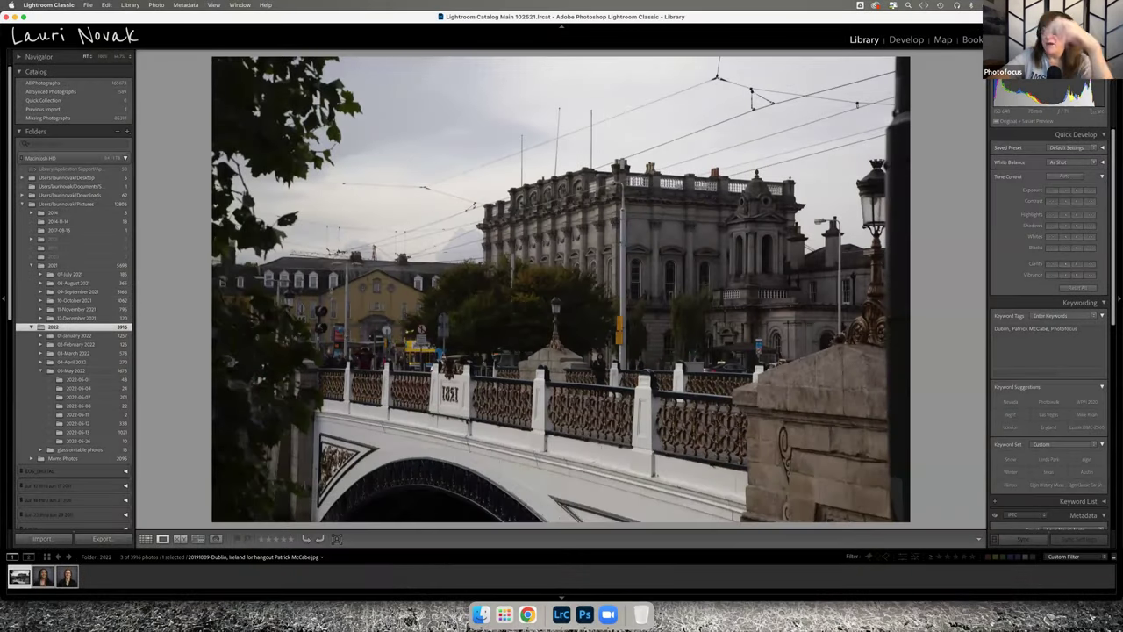
Open the Dublin bridge photo in the Develop module, set Shadows to +67 and Blacks to -13
key("d")
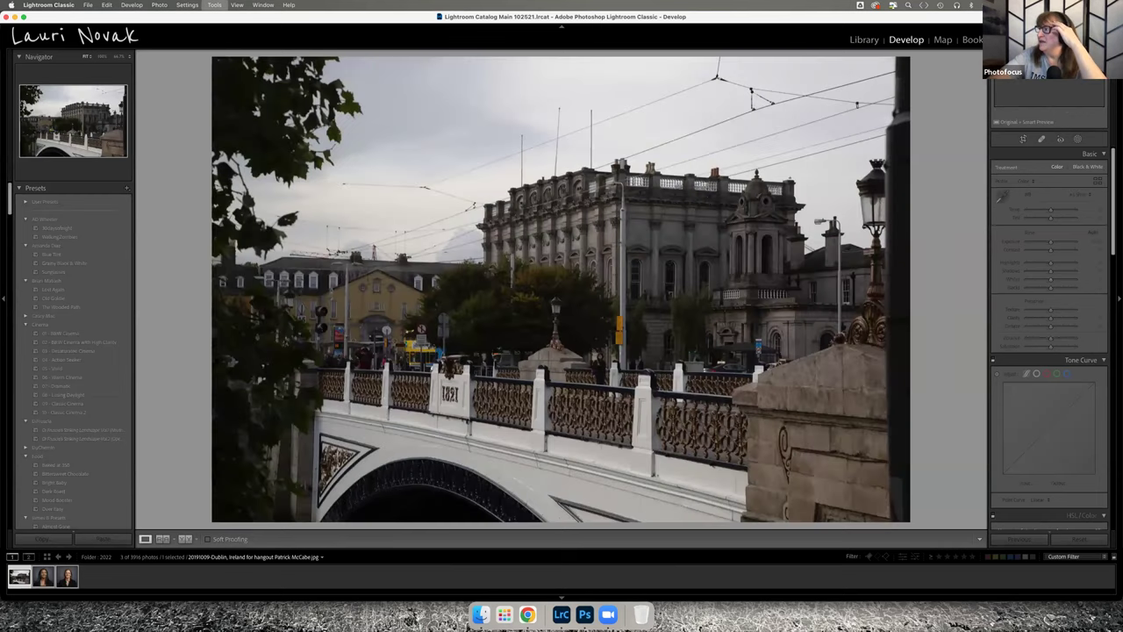
left_click_drag(1095, 270, 1116, 271)
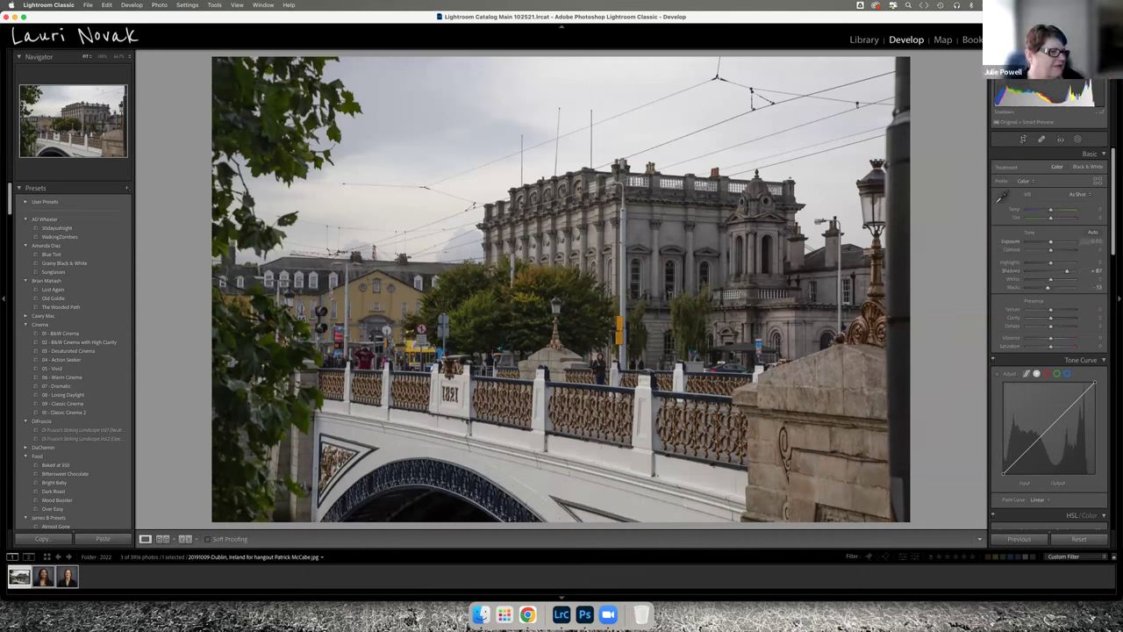
Create a Select Sky mask, lower its Highlights to about -88, and close masking
key("shift+w")
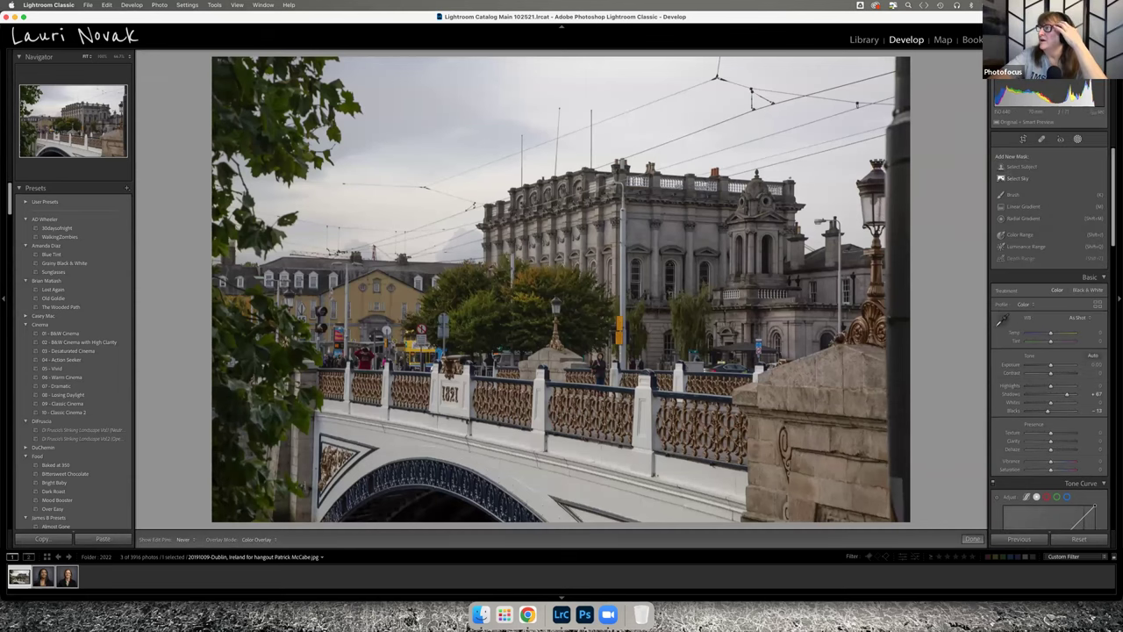
left_click(1001, 178)
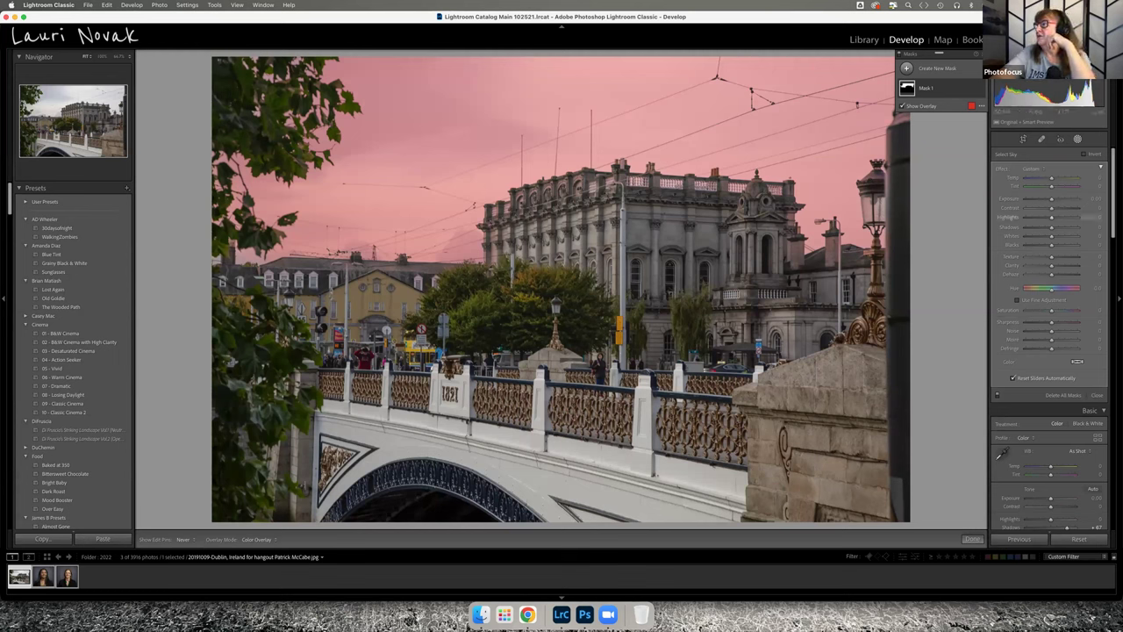
key("o")
left_click_drag(1051, 216, 1029, 217)
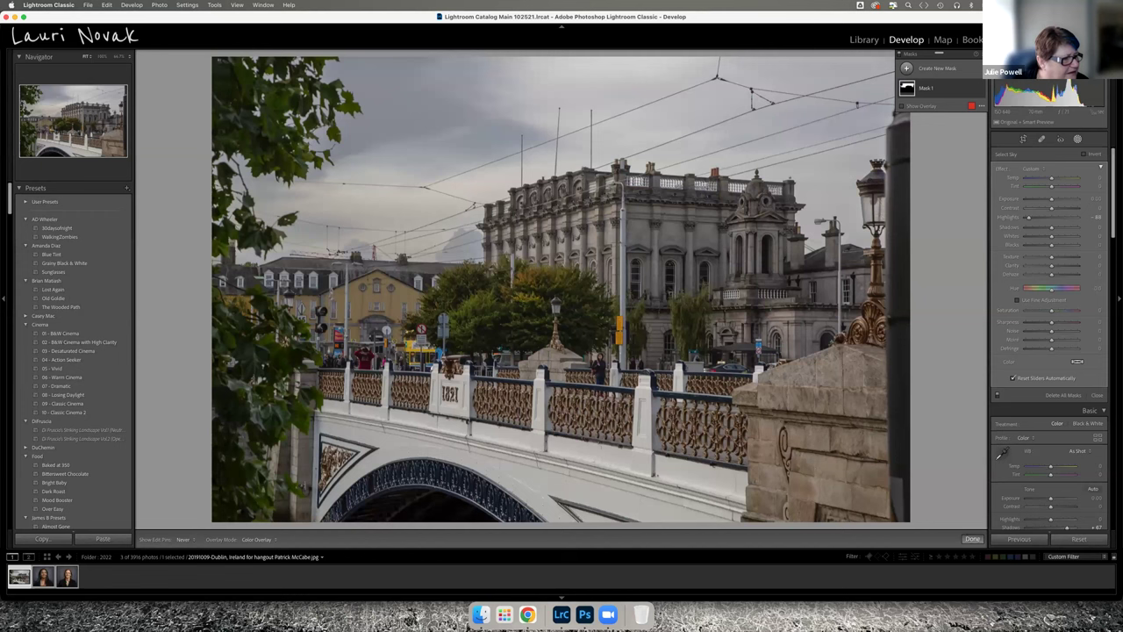
left_click(972, 539)
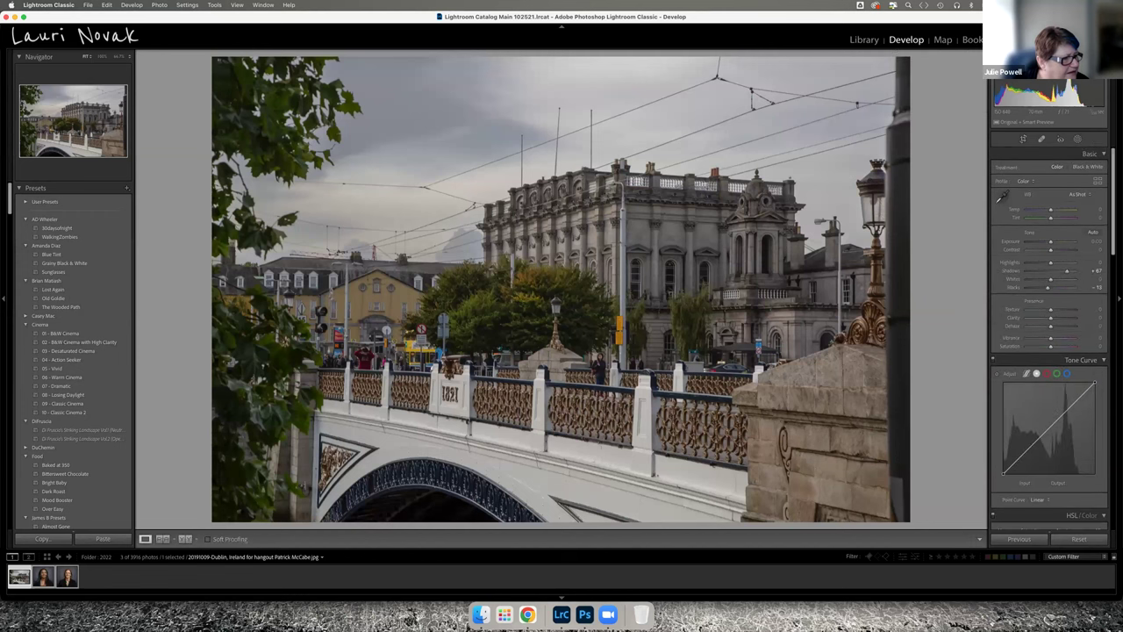
Try raising the Texture of the whole photo to about +60
left_click_drag(1050, 309, 1057, 308)
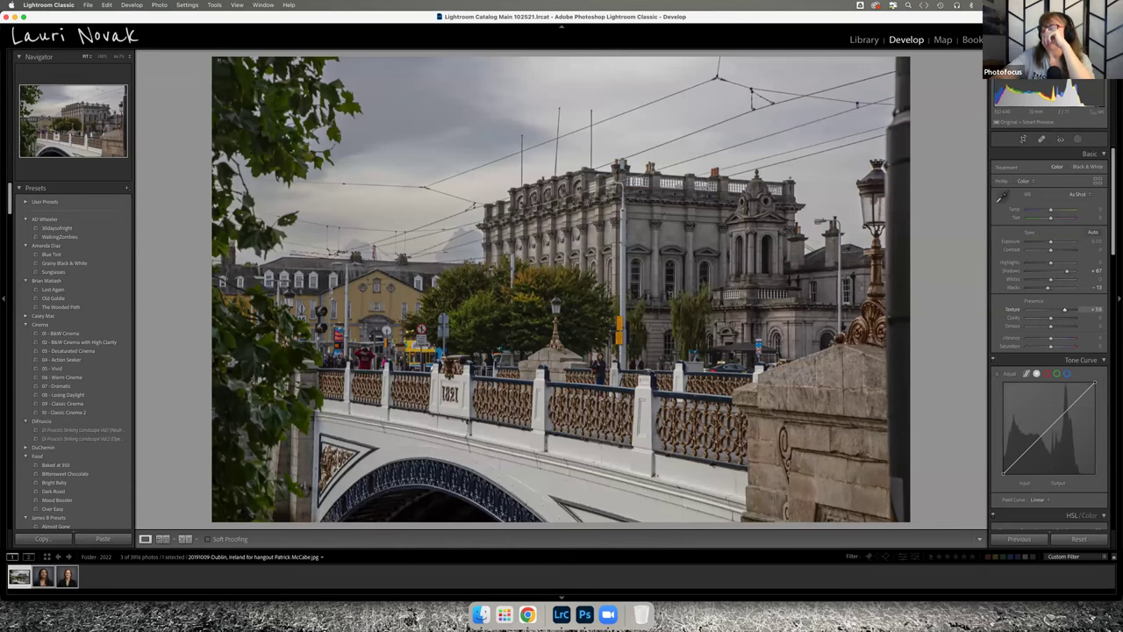
key("Down")
key("Down")
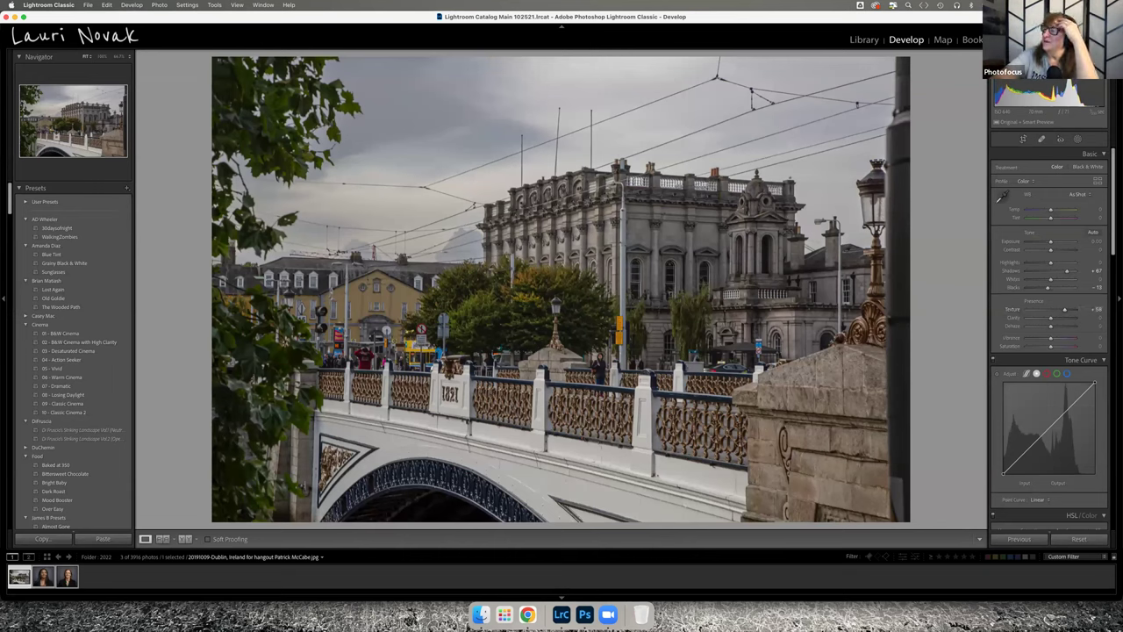
type("0")
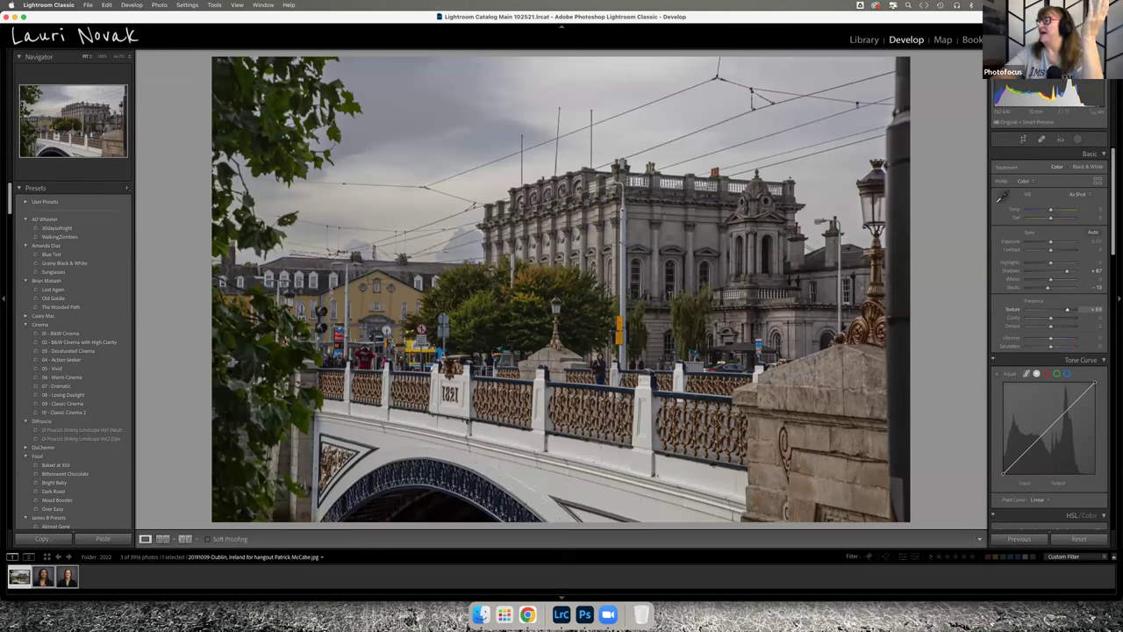
Add a Brush mask and paint it over the large stone building, the ornate bridge railings and the dark arch
left_click(1077, 138)
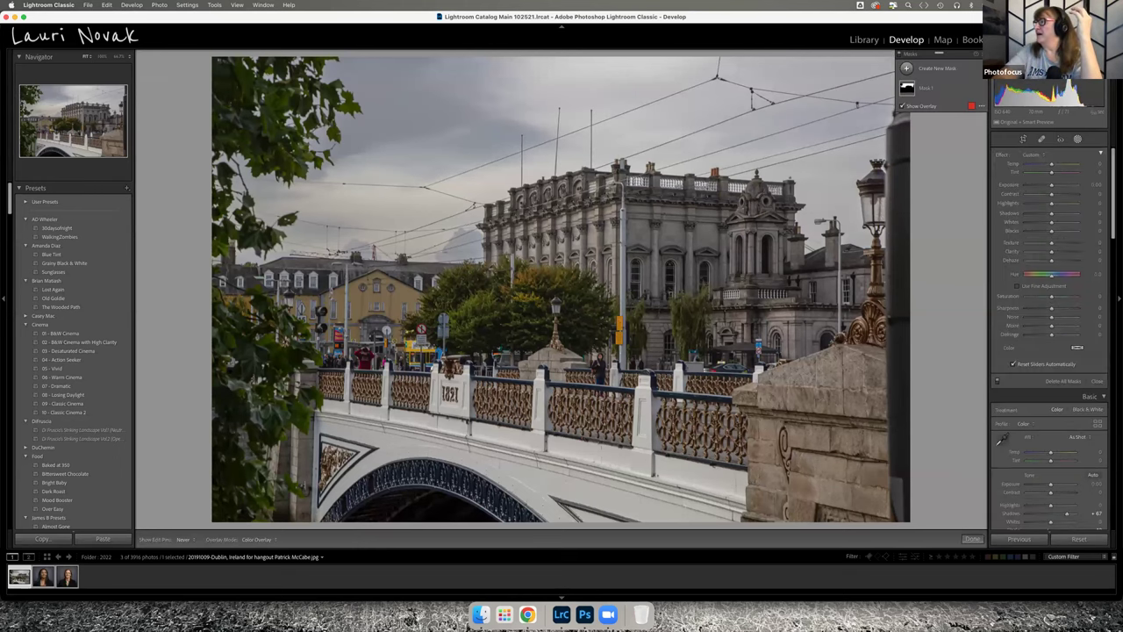
left_click(907, 67)
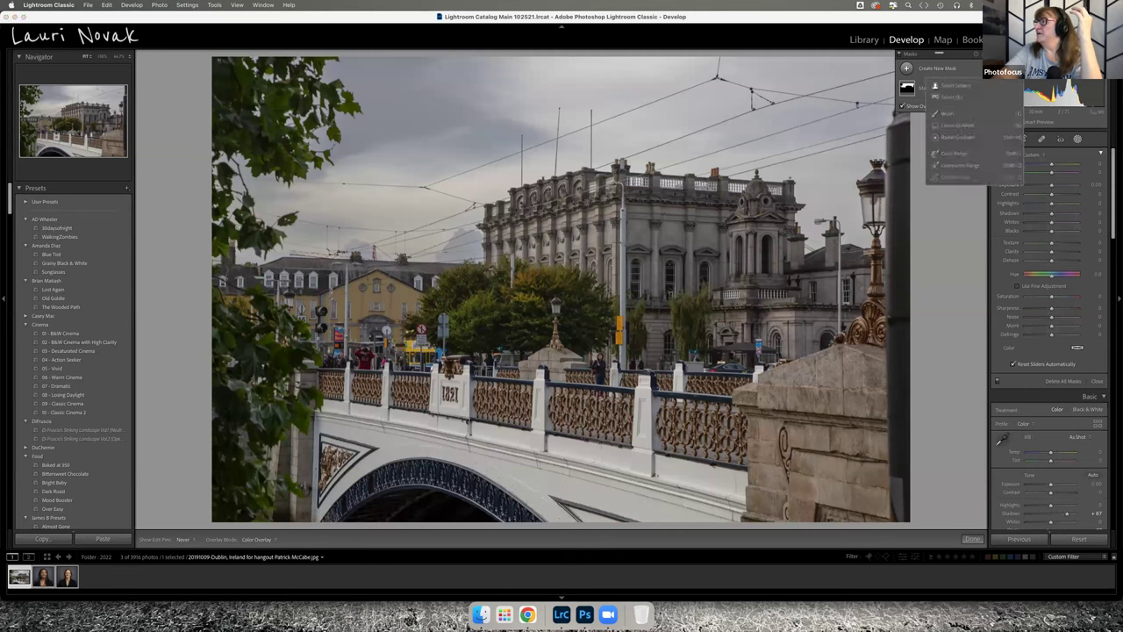
left_click(947, 119)
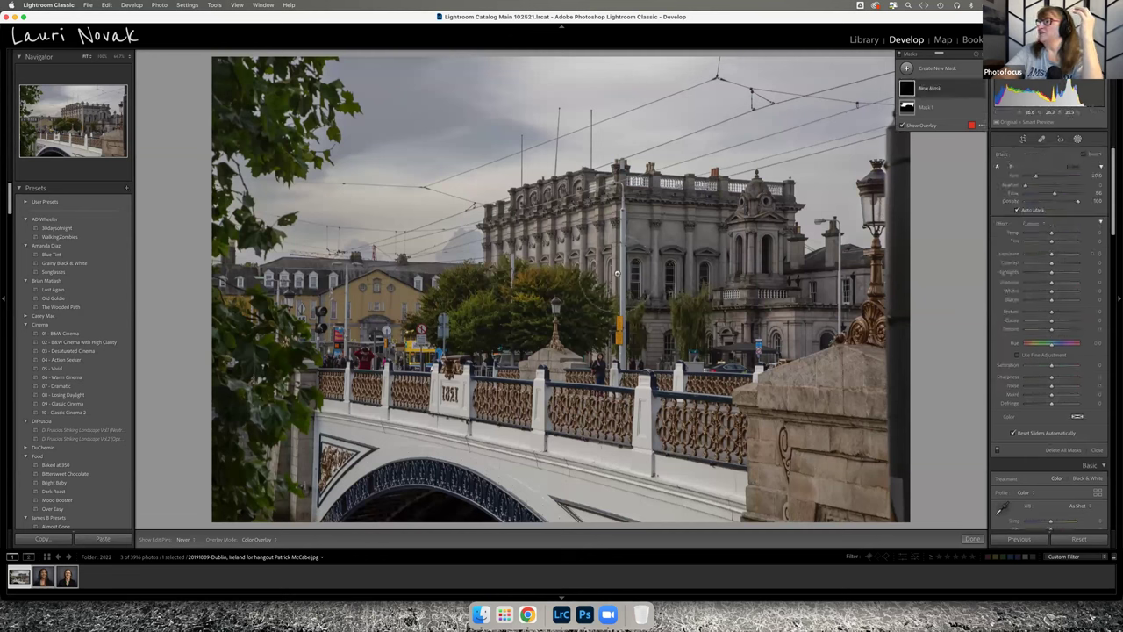
mouse_move(526, 201)
left_mouse_down()
mouse_move(645, 206)
mouse_move(772, 220)
mouse_move(767, 237)
mouse_move(675, 276)
mouse_move(693, 324)
mouse_move(759, 307)
mouse_move(750, 337)
mouse_move(785, 338)
mouse_move(838, 299)
mouse_move(838, 263)
mouse_move(706, 430)
mouse_move(592, 412)
mouse_move(443, 395)
left_mouse_up()
mouse_move(303, 394)
left_mouse_down()
mouse_move(351, 377)
mouse_move(363, 500)
mouse_move(360, 487)
mouse_move(377, 481)
mouse_move(500, 500)
mouse_move(478, 491)
left_mouse_up()
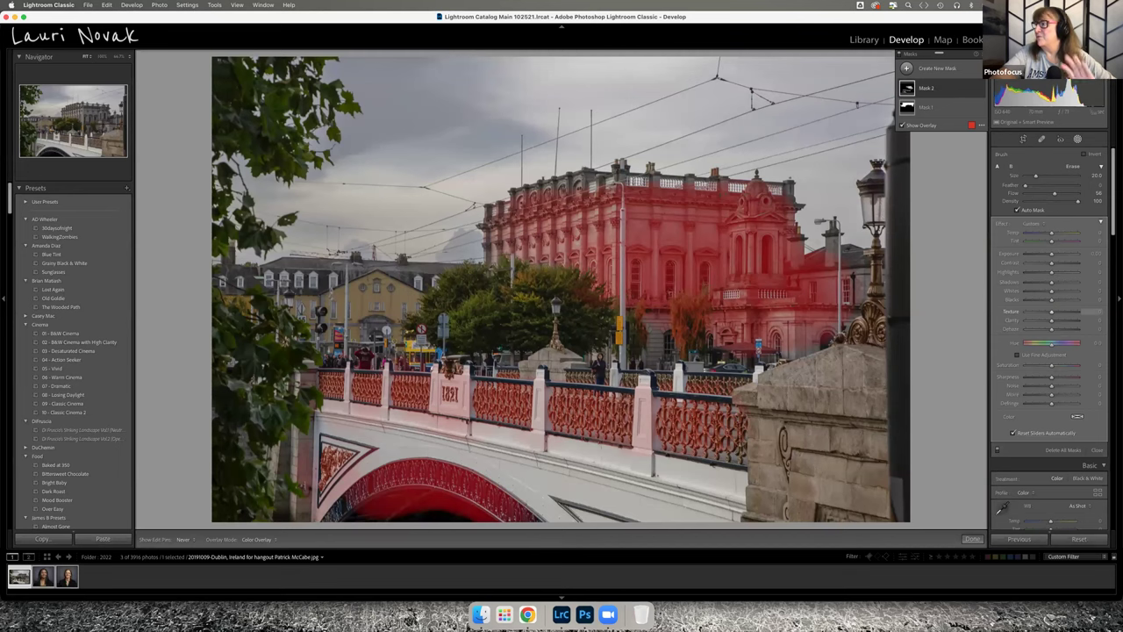
Raise Texture to about 82 on the building and railings mask, compare the effect, and close masking
left_click_drag(1051, 311, 1058, 311)
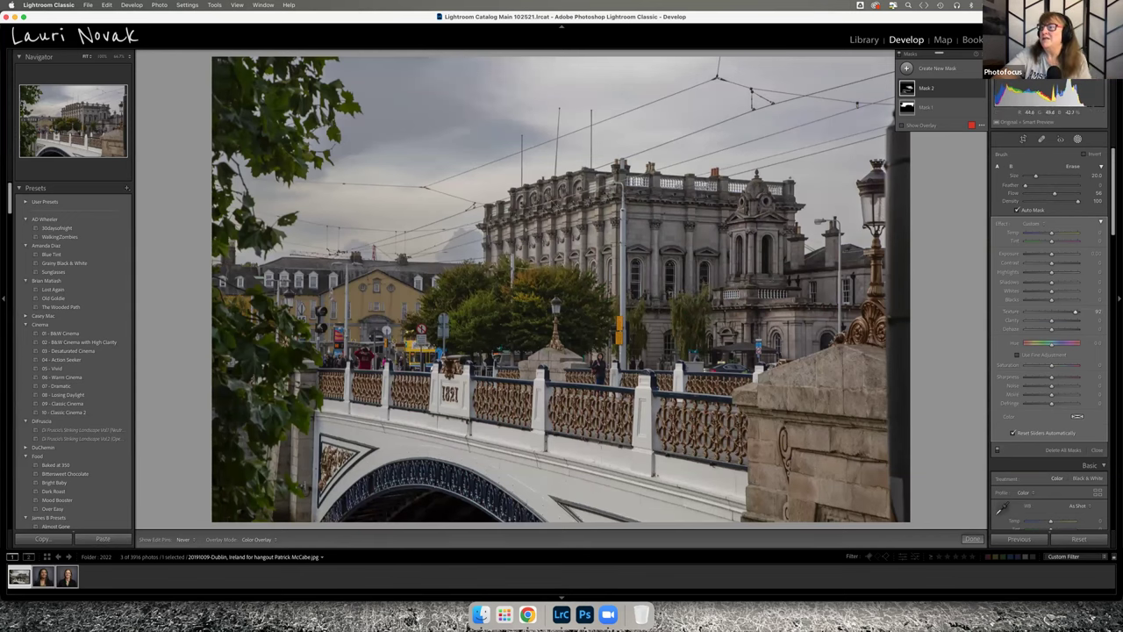
key("shift+w")
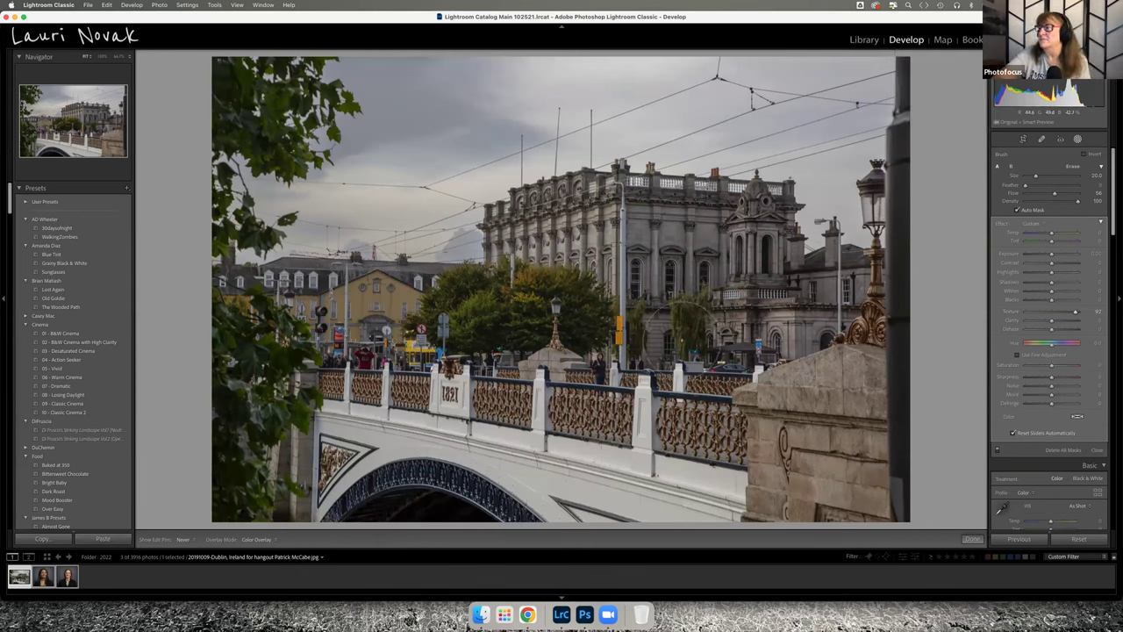
key("shift+w")
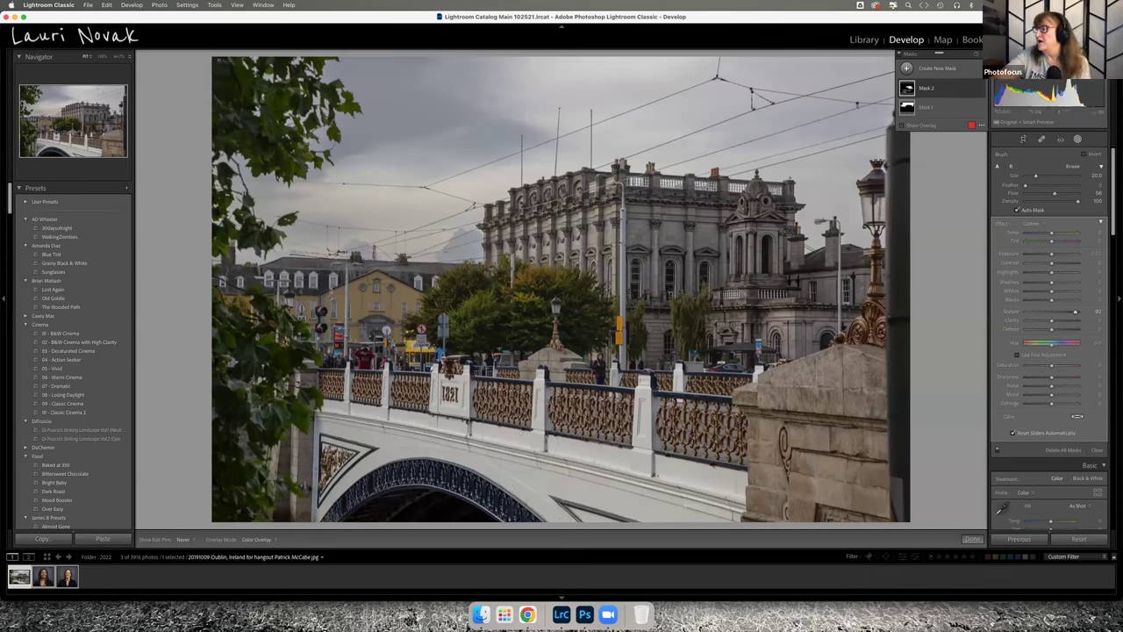
left_click(971, 539)
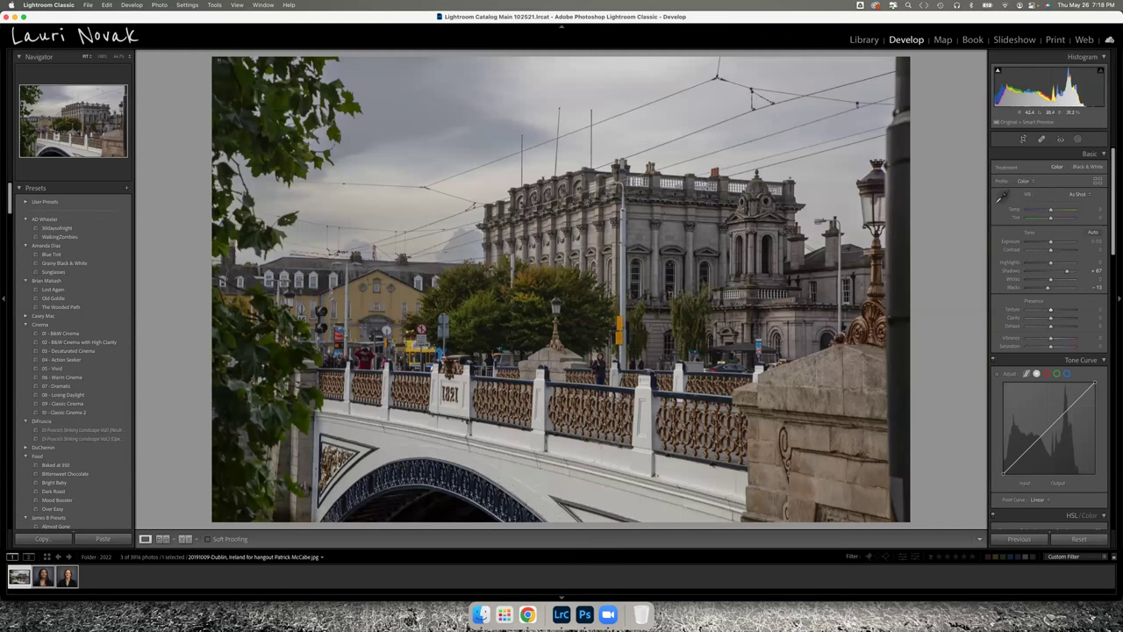
Add another Brush mask over the bridge's white side wall and raise its Whites to about 50
key("z")
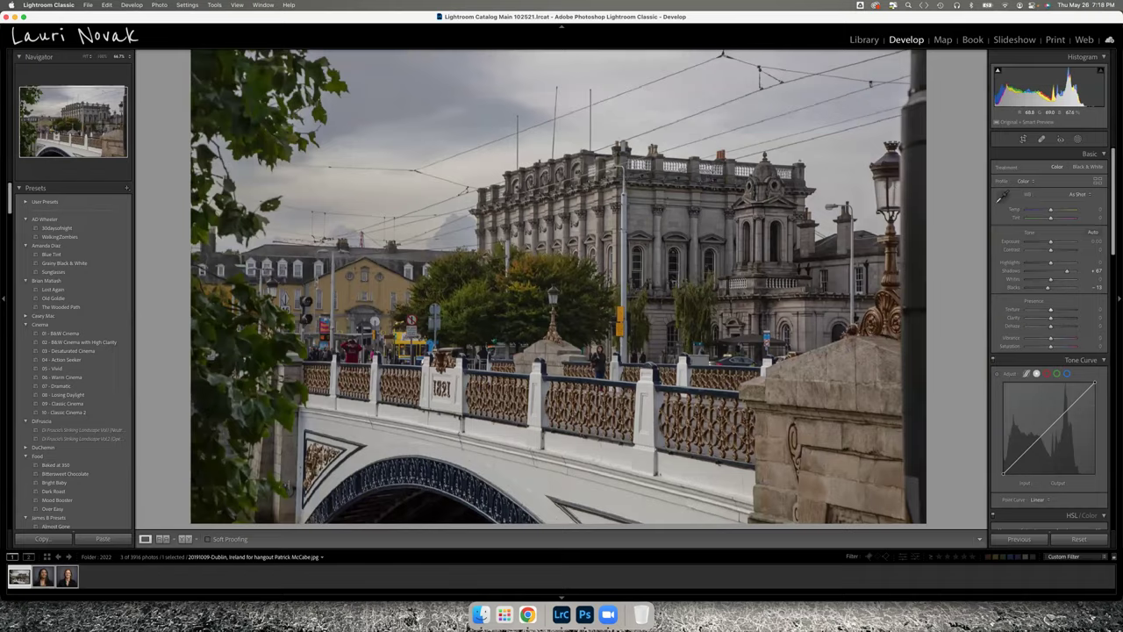
key("z")
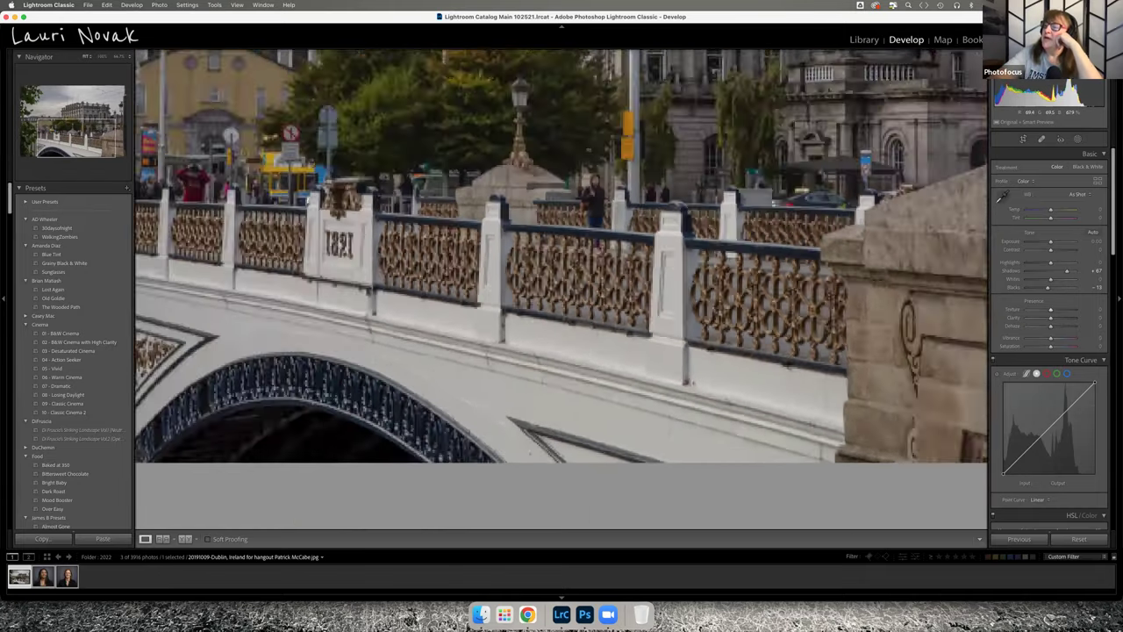
key("z")
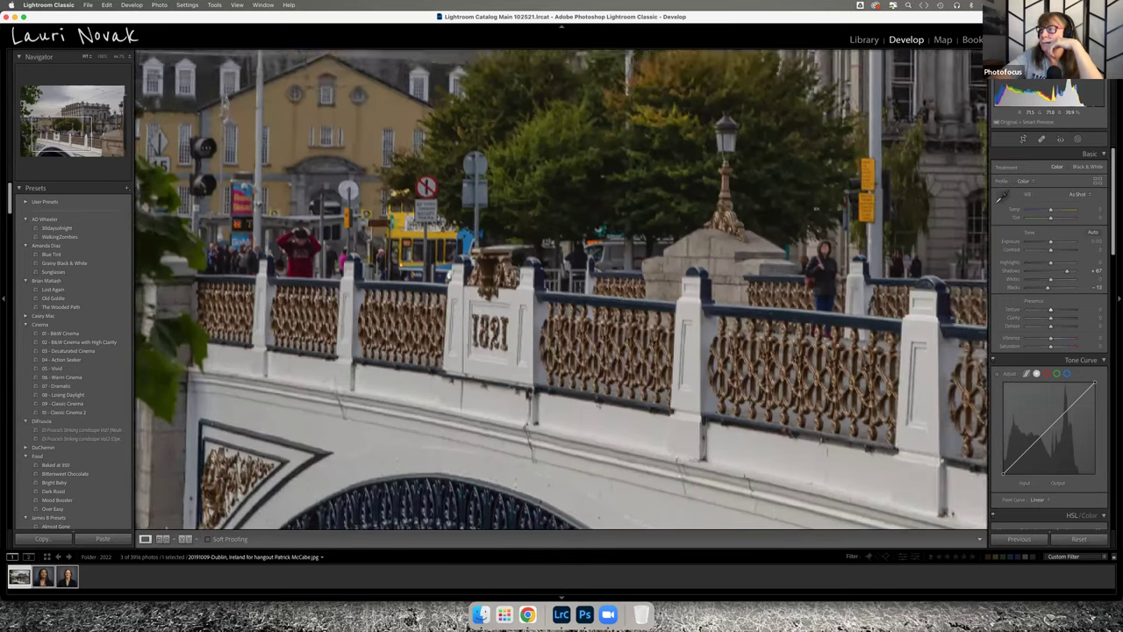
key("z")
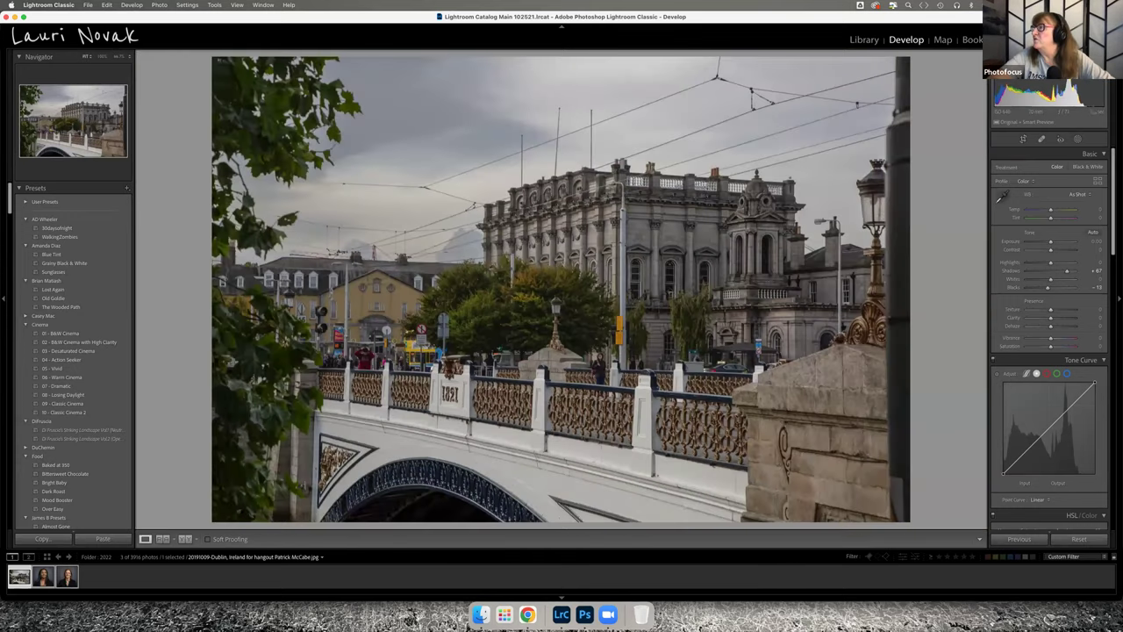
left_click(1077, 139)
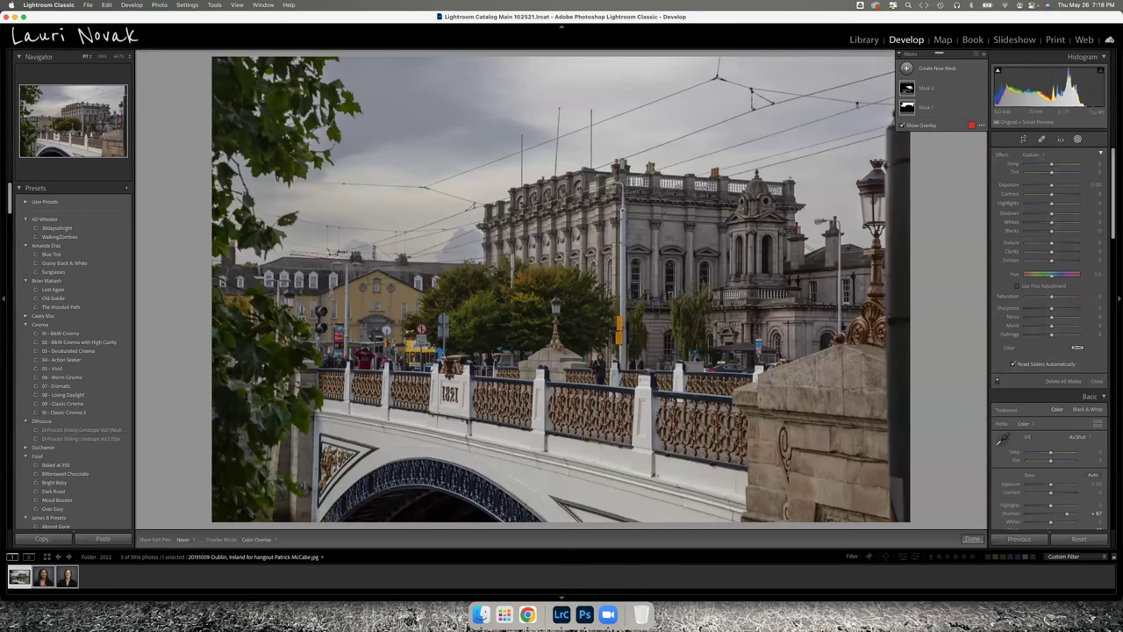
left_click(907, 67)
left_click(935, 109)
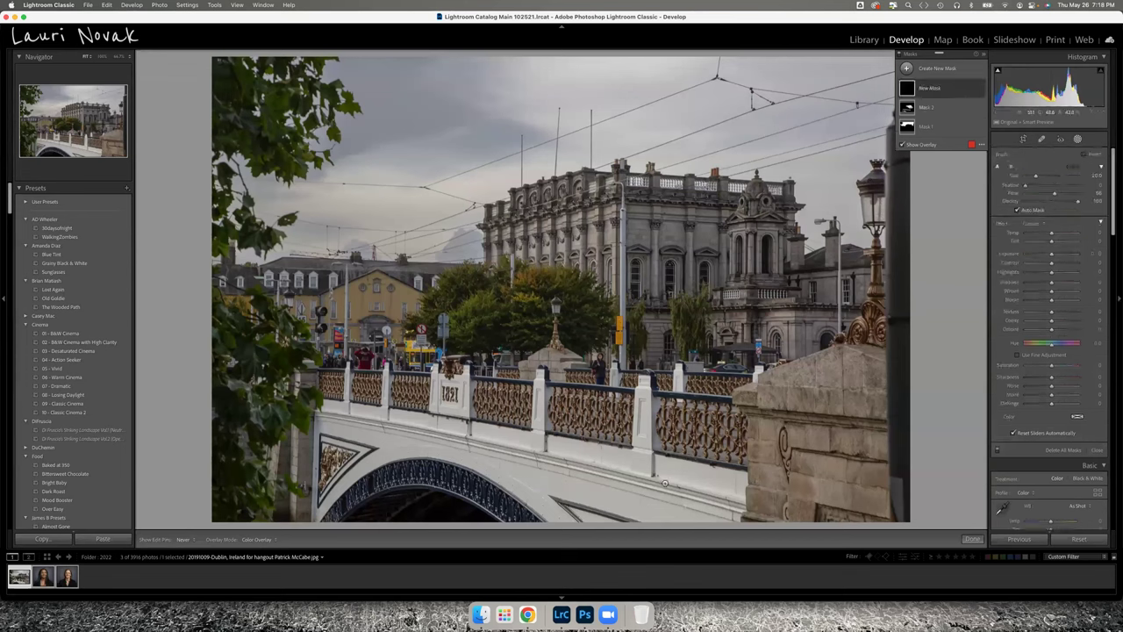
left_click_drag(693, 493, 488, 482)
mouse_move(438, 443)
left_mouse_down()
mouse_move(314, 413)
mouse_move(351, 496)
mouse_move(377, 464)
left_mouse_up()
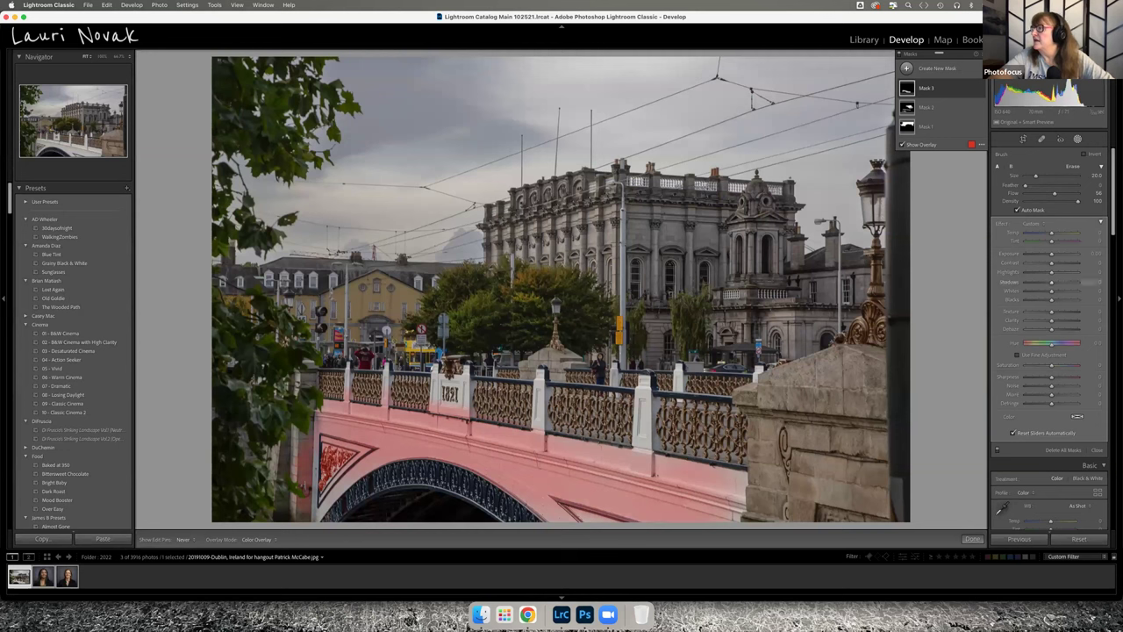
left_click_drag(1060, 291, 1073, 290)
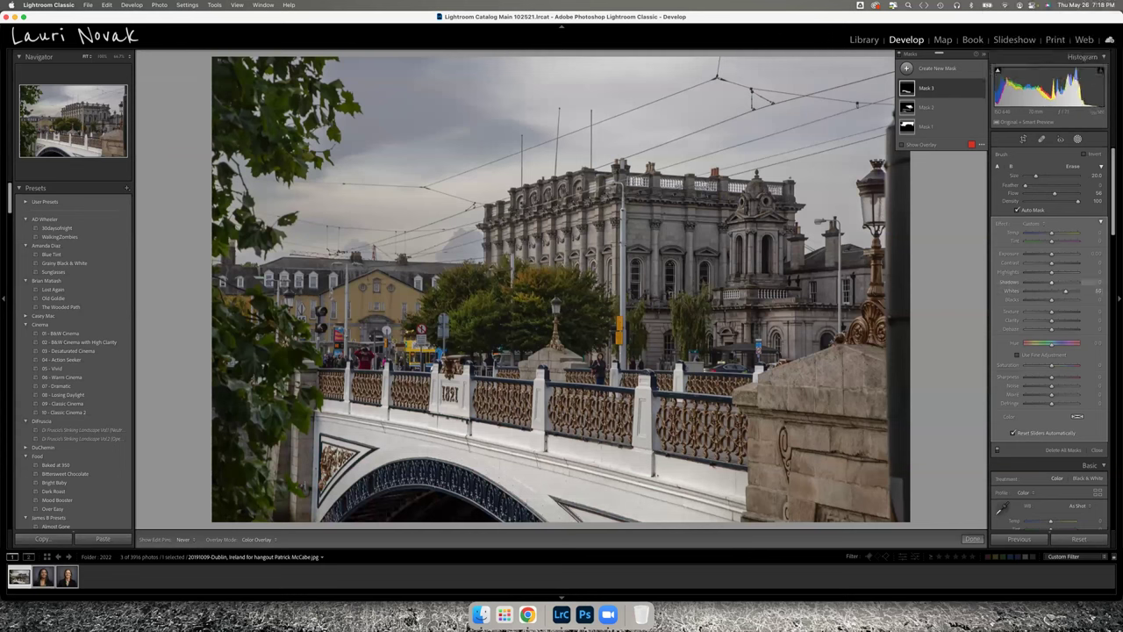
Close masking, send the bridge photo to Luminar Neo for editing, and dismiss the software update offer
left_click(972, 538)
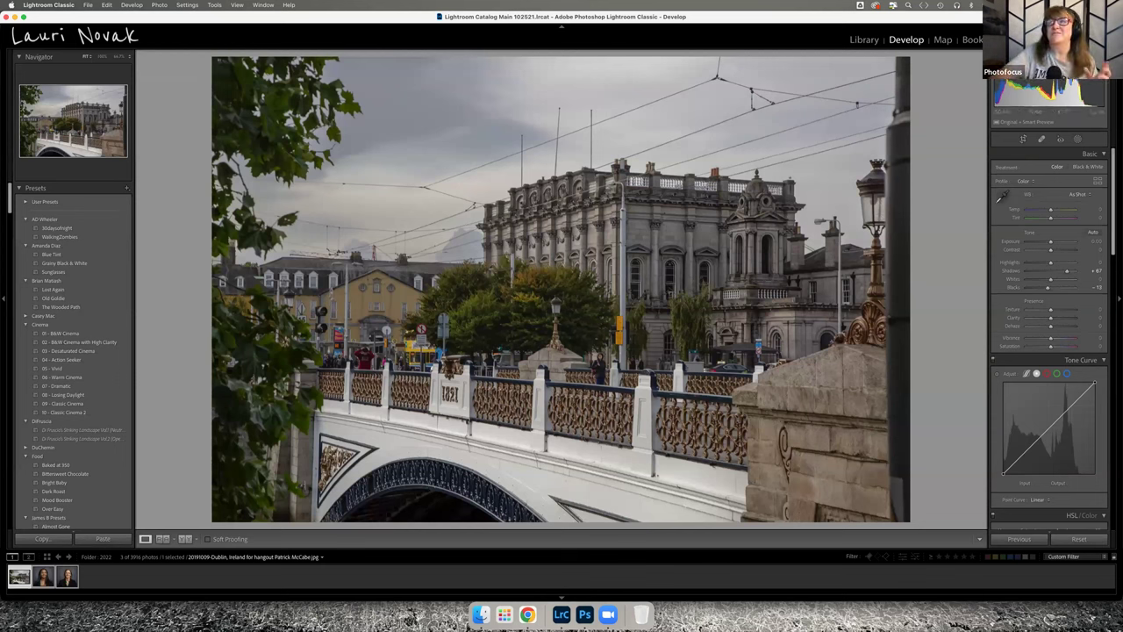
left_click(160, 5)
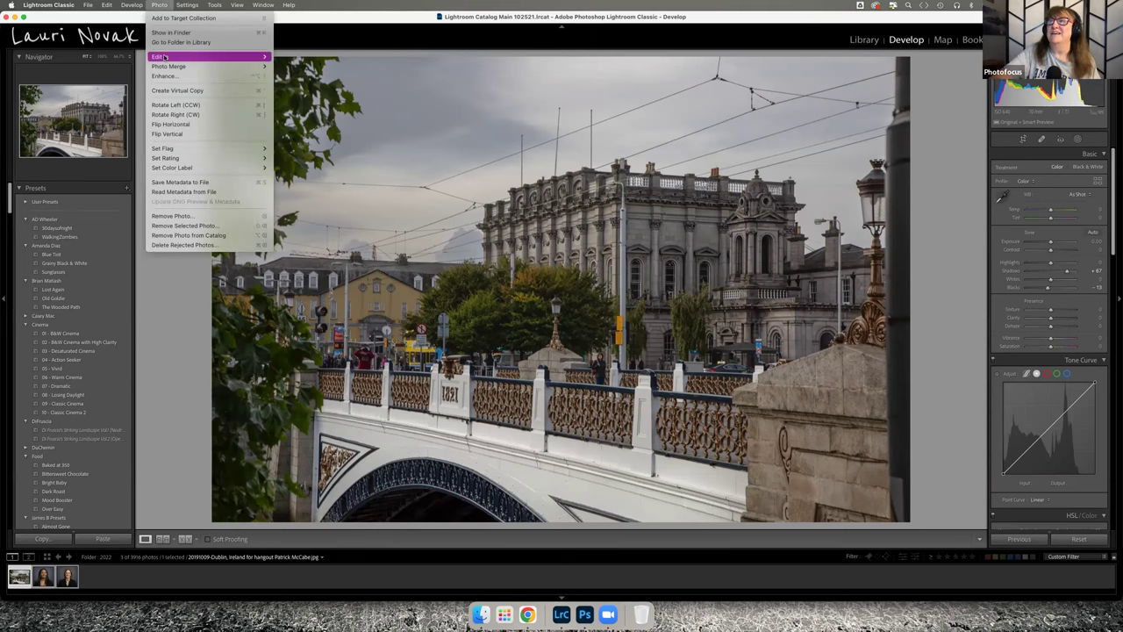
mouse_move(202, 56)
left_click(314, 168)
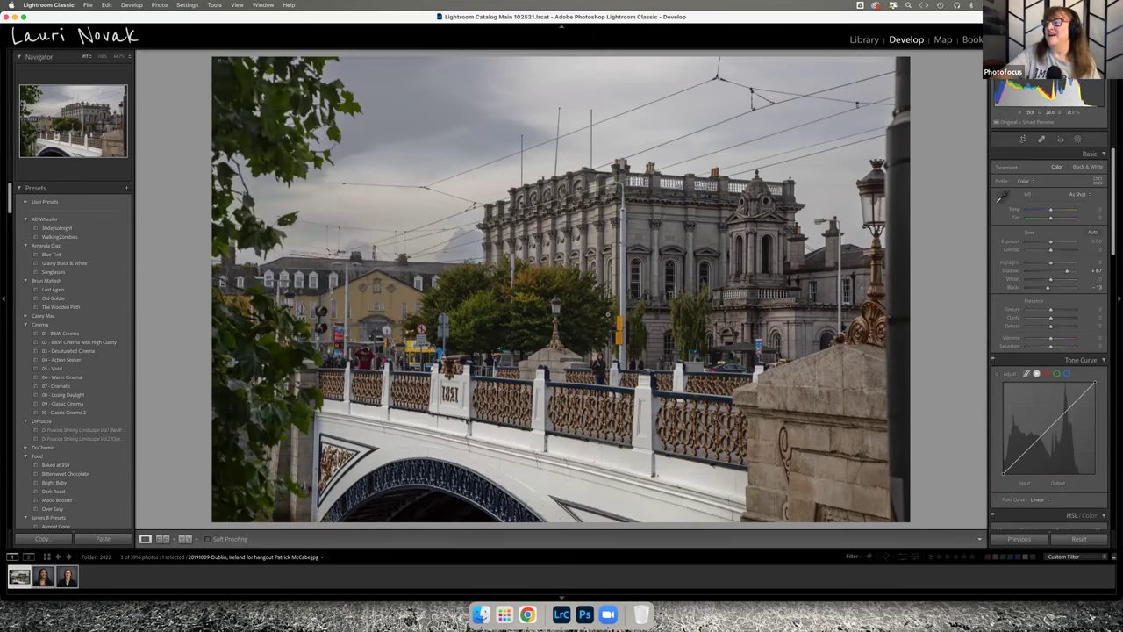
left_click(610, 378)
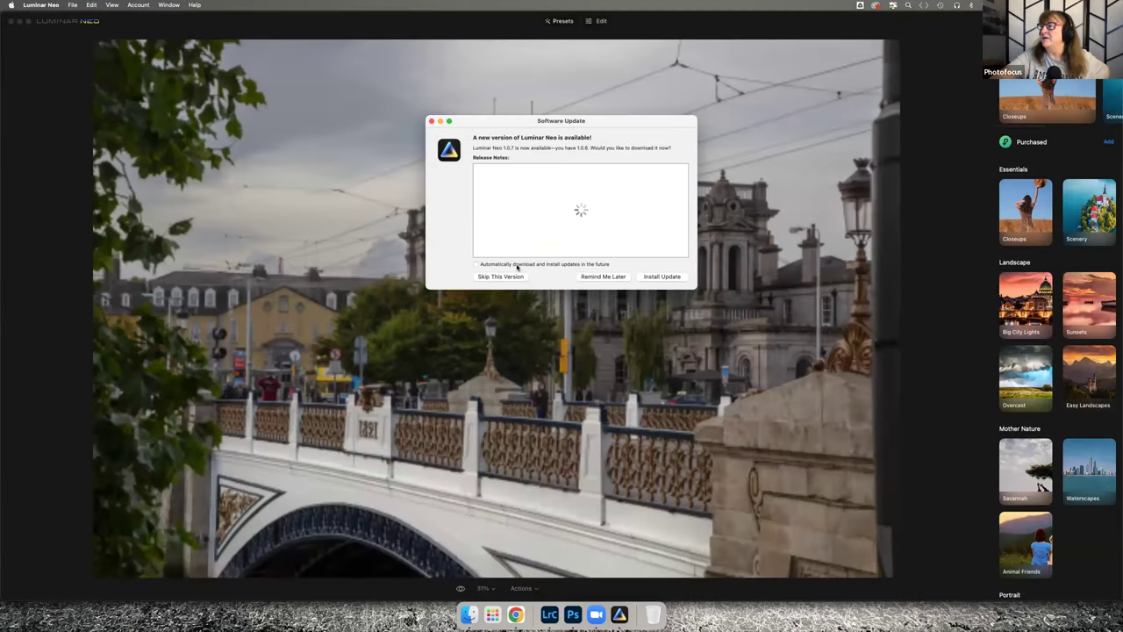
left_click(432, 121)
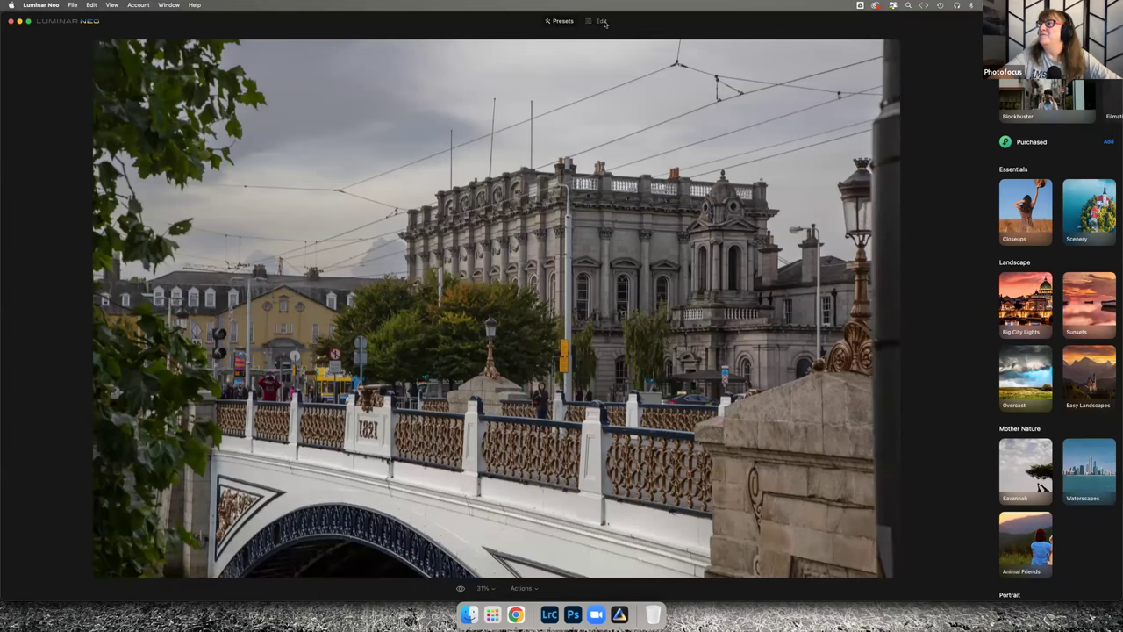
Use the Erase tool in edit mode to automatically remove the powerlines from the sky
key("e")
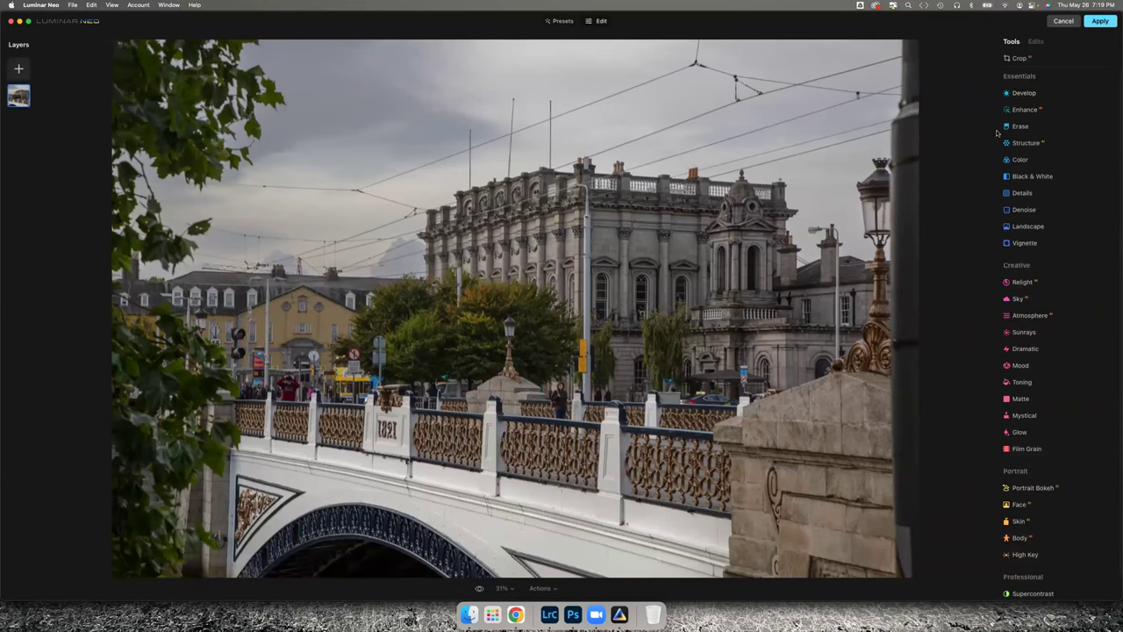
left_click(1023, 126)
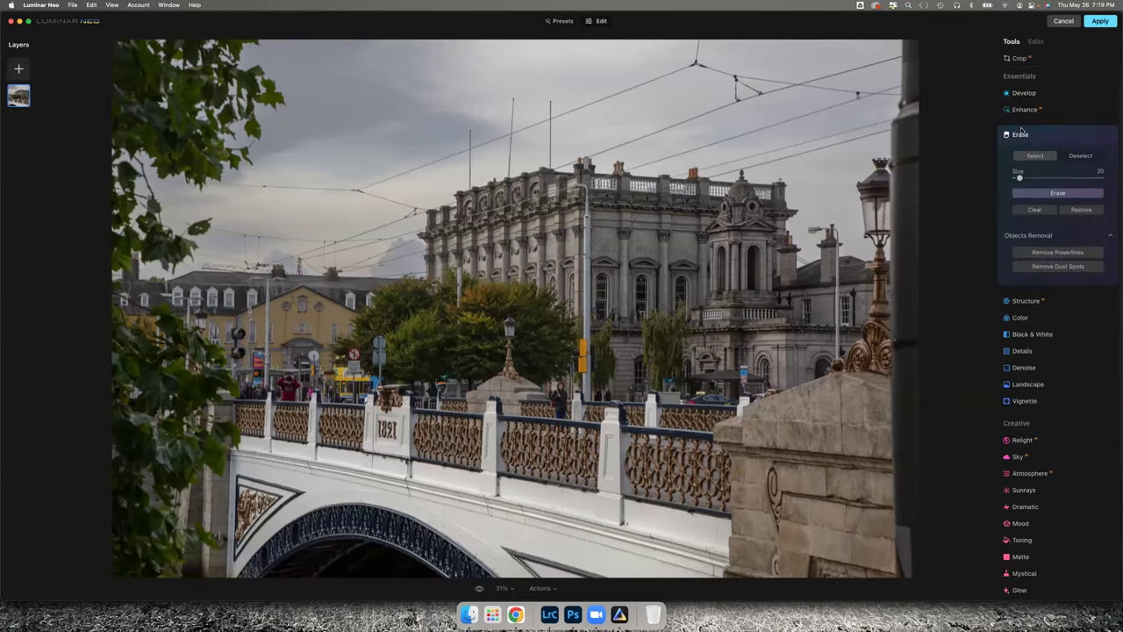
left_click(1059, 253)
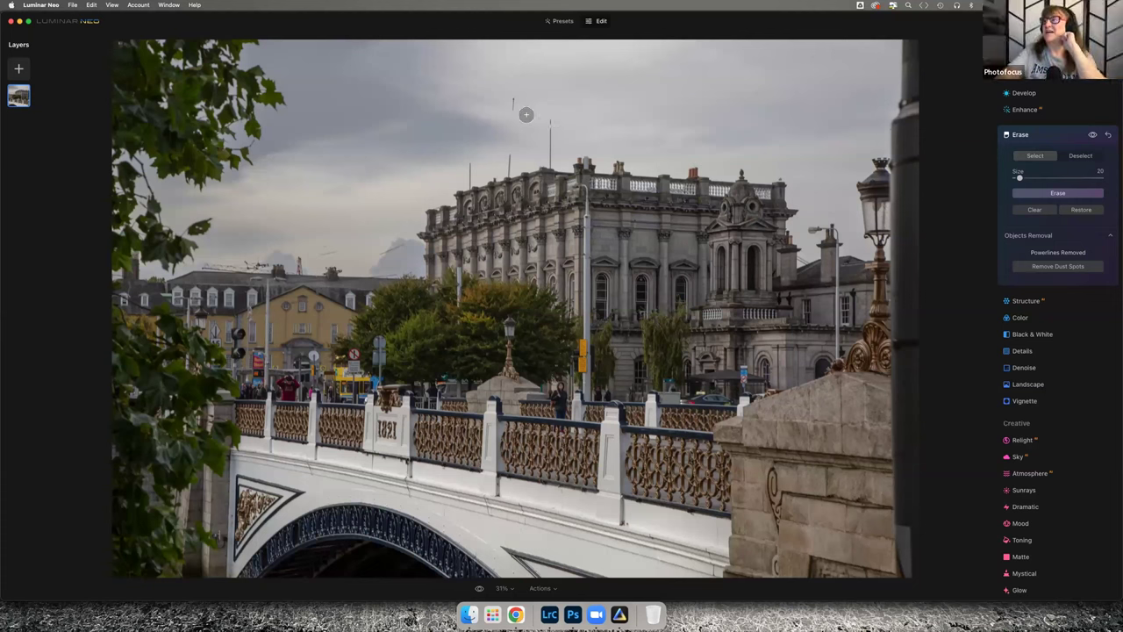
Mark the floating mast fragment and the mast tops above the stone building with the brush at about 22, and erase them
key("bracketright")
key("bracketright")
key("bracketright")
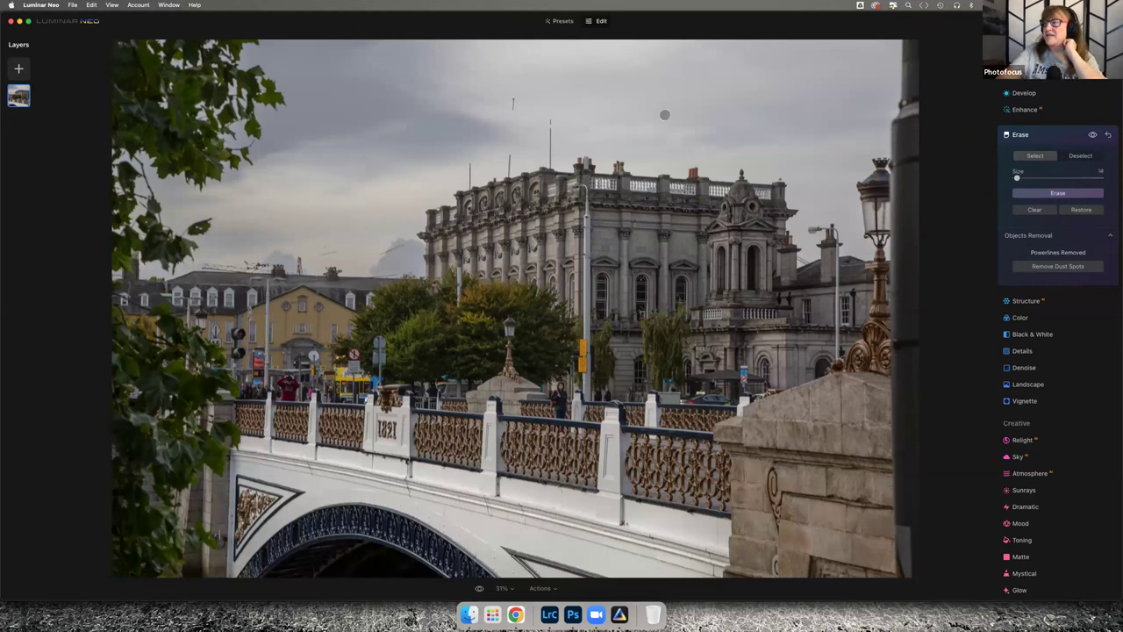
mouse_move(513, 93)
left_mouse_down()
mouse_move(514, 109)
mouse_move(555, 129)
mouse_move(465, 170)
left_mouse_up()
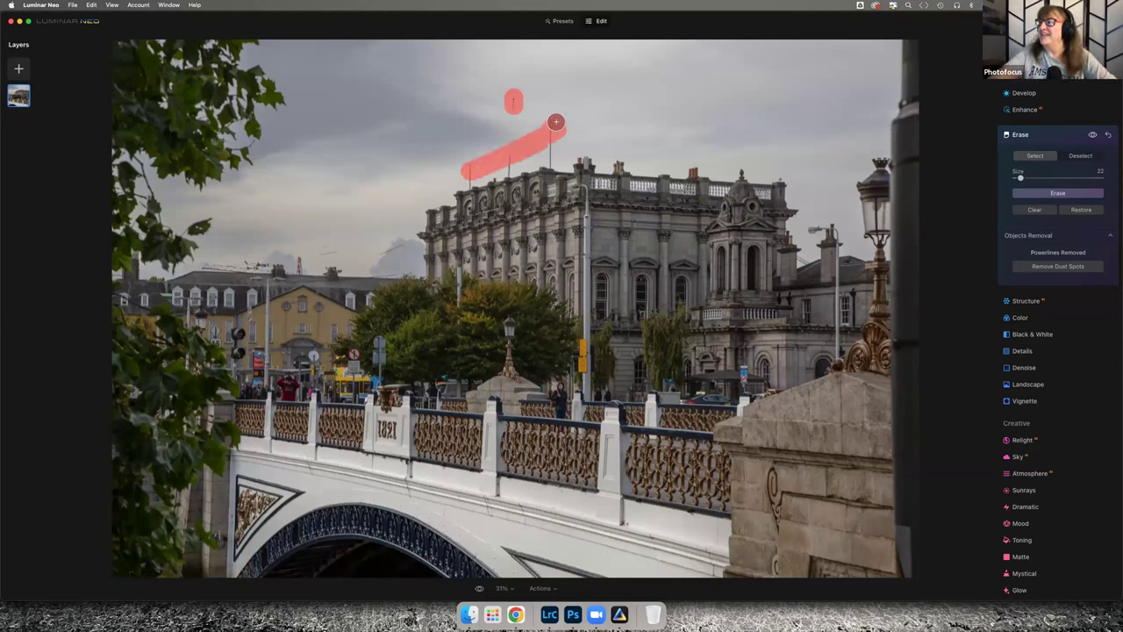
key("bracketleft")
key("bracketleft")
key("bracketleft")
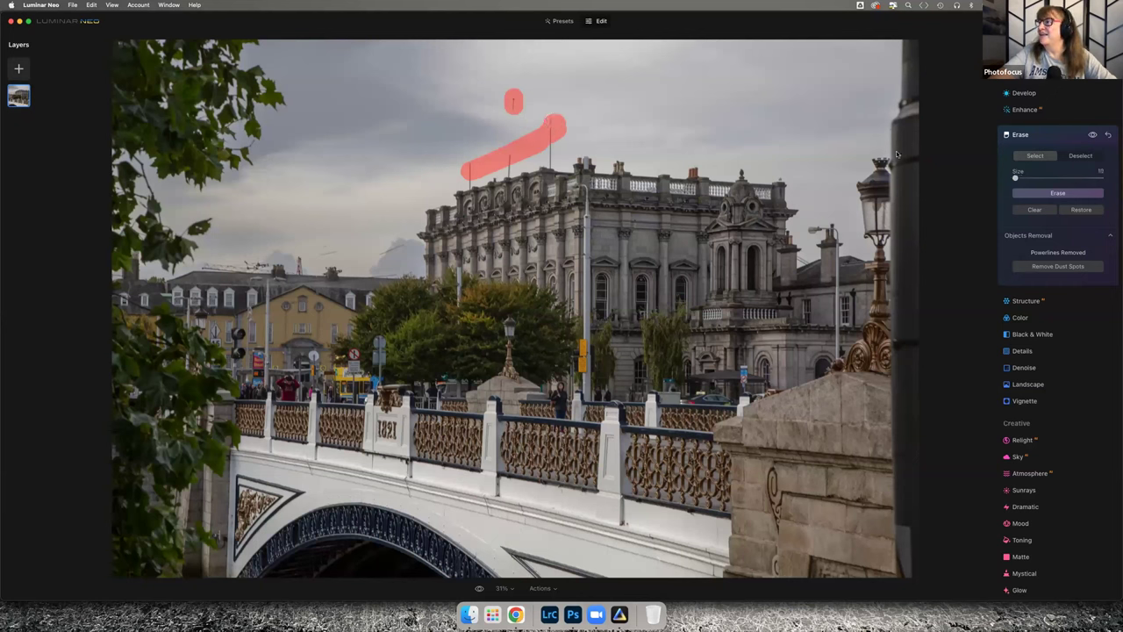
left_click(1053, 193)
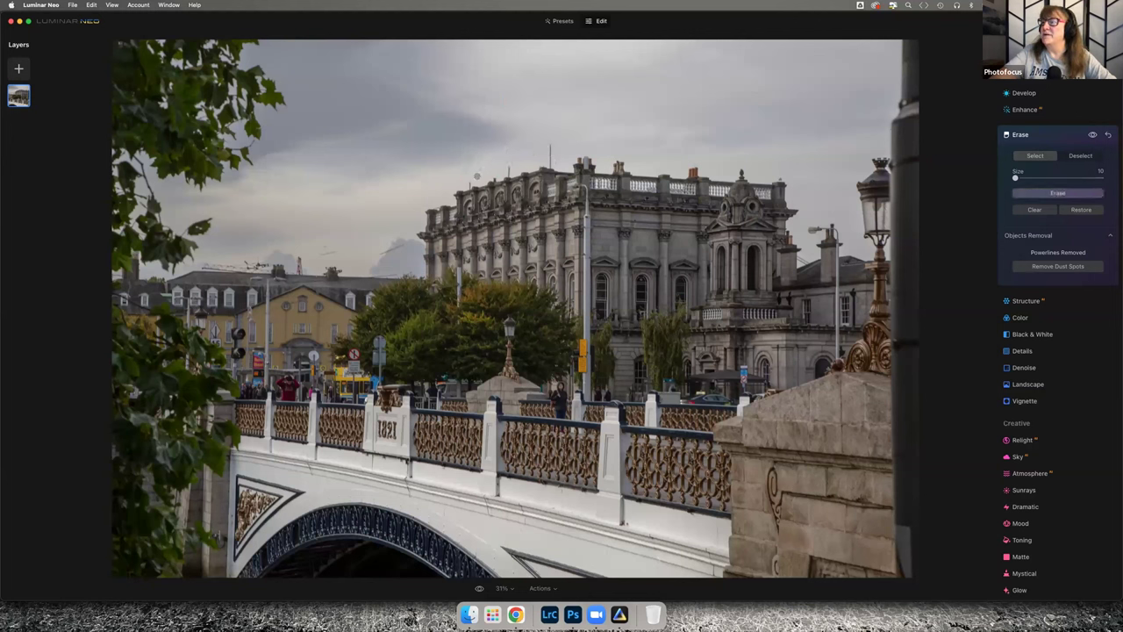
Mark the mast stubs along the roofline and the leftover marks in the low sky with brush size 10, and erase them
left_click(471, 183)
left_click(507, 170)
left_click(551, 143)
left_click_drag(550, 143, 550, 167)
left_click(402, 244)
left_click_drag(391, 245, 341, 253)
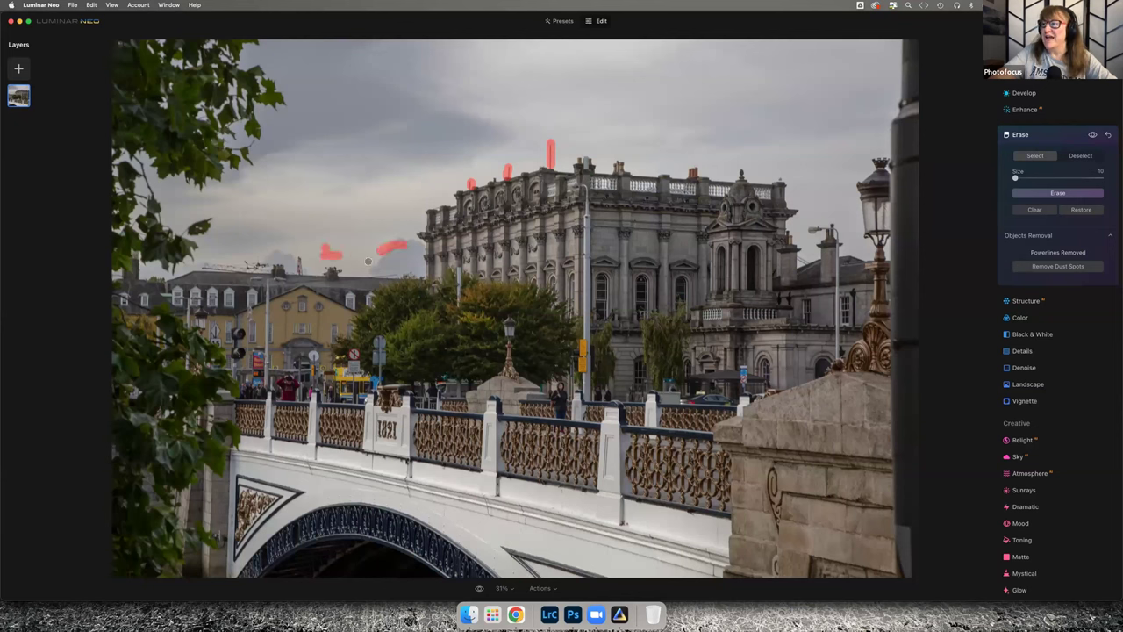
left_click_drag(396, 277, 368, 275)
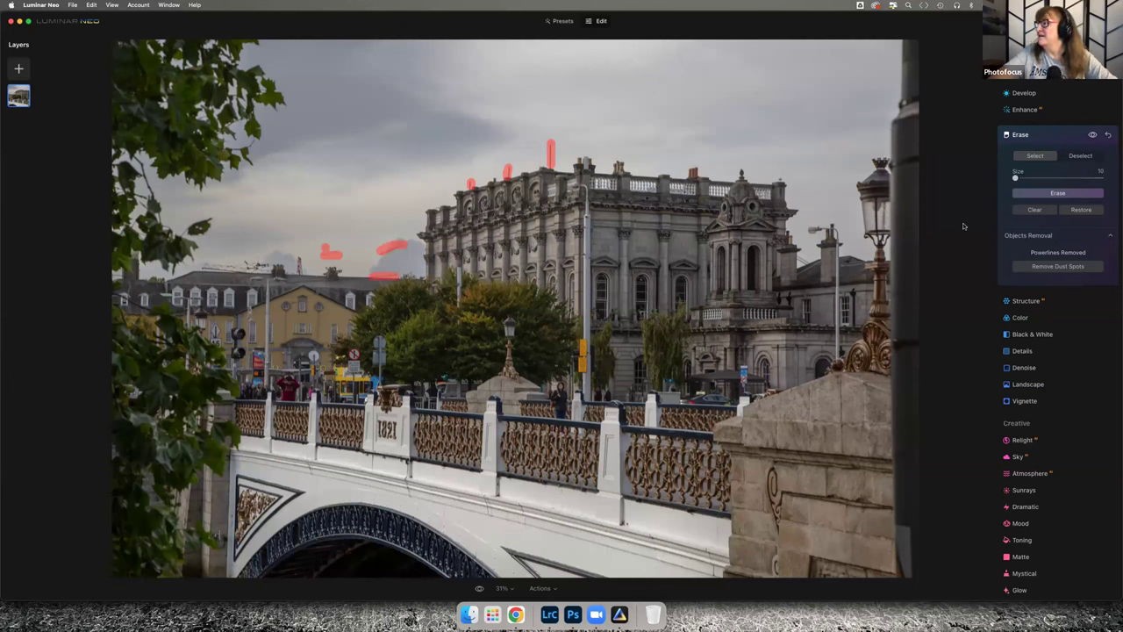
left_click(1056, 193)
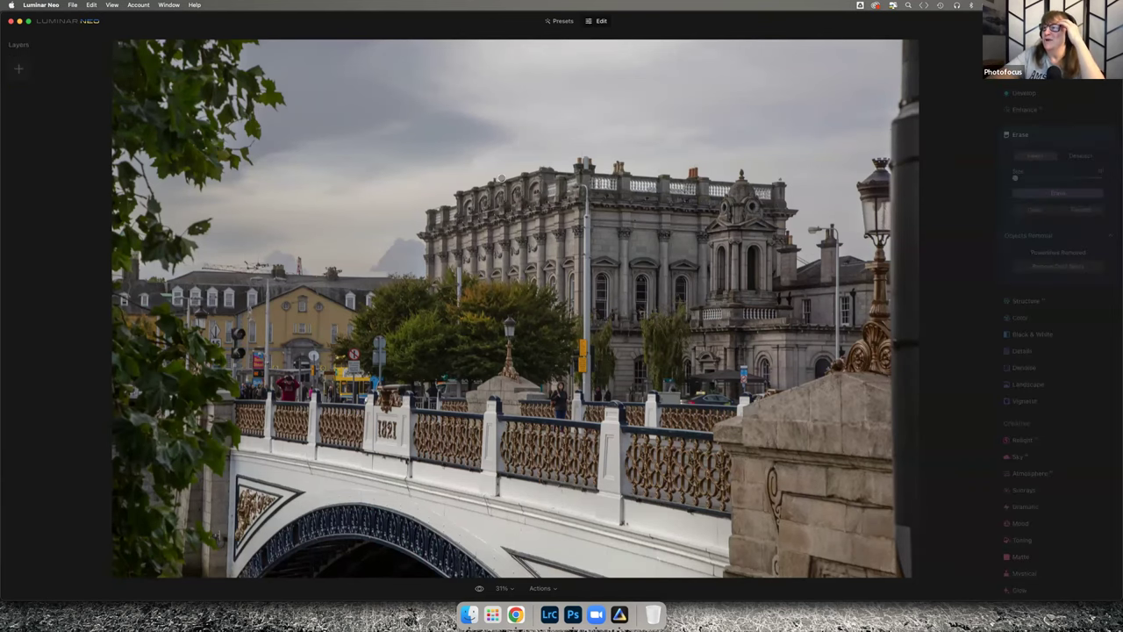
Switch back to Lightroom Classic and compare the original bridge photo with the retouched copy at full screen
key("super+Tab")
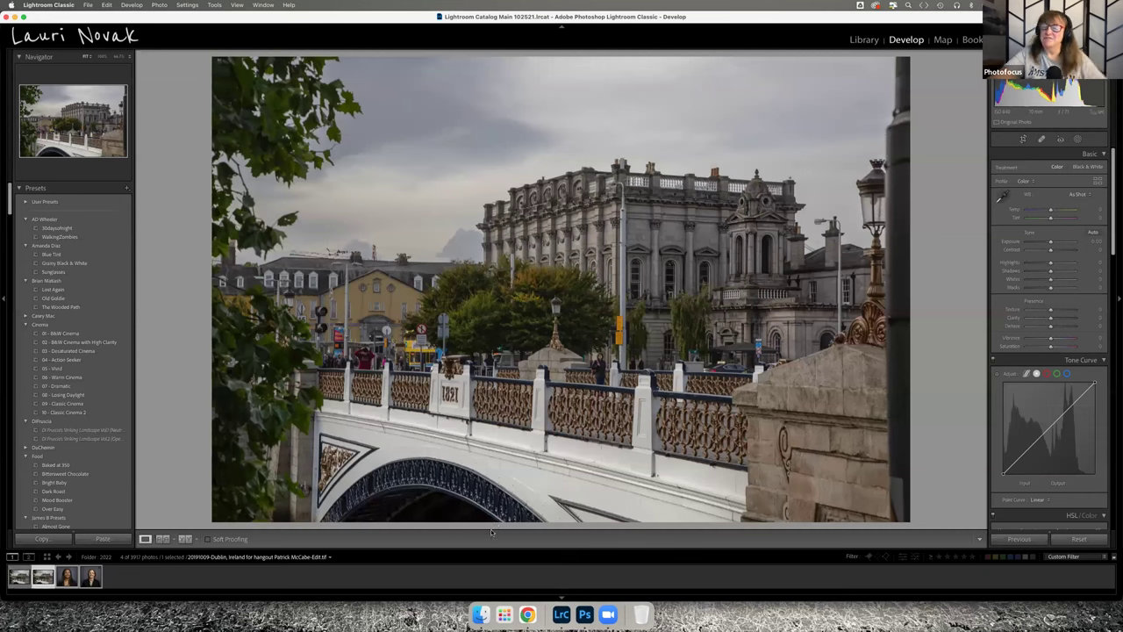
key("Left")
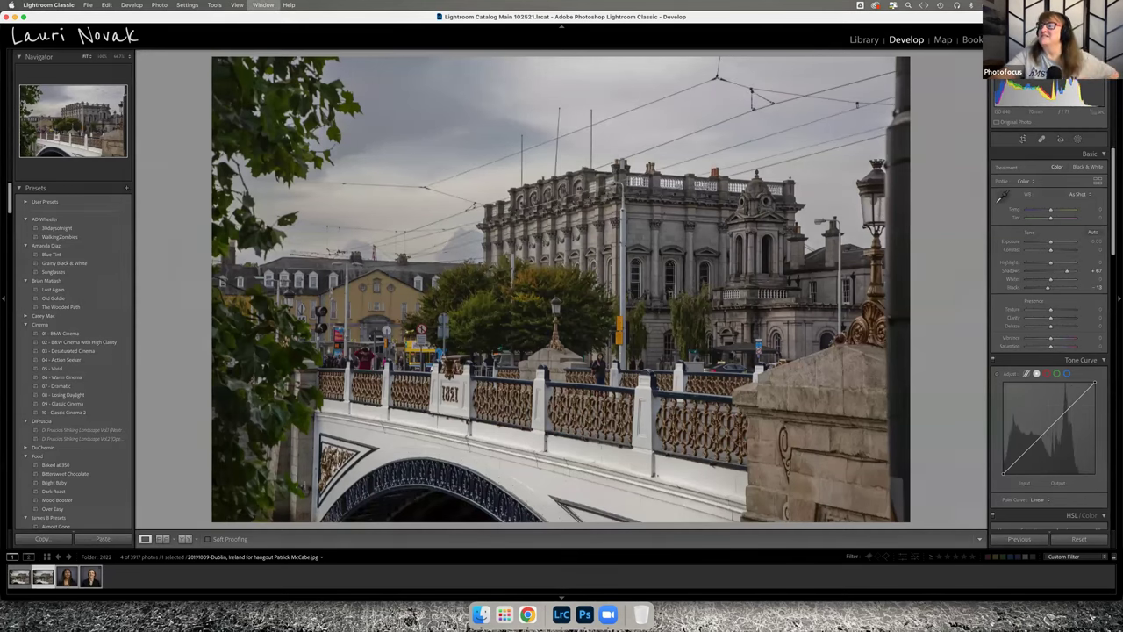
key("f")
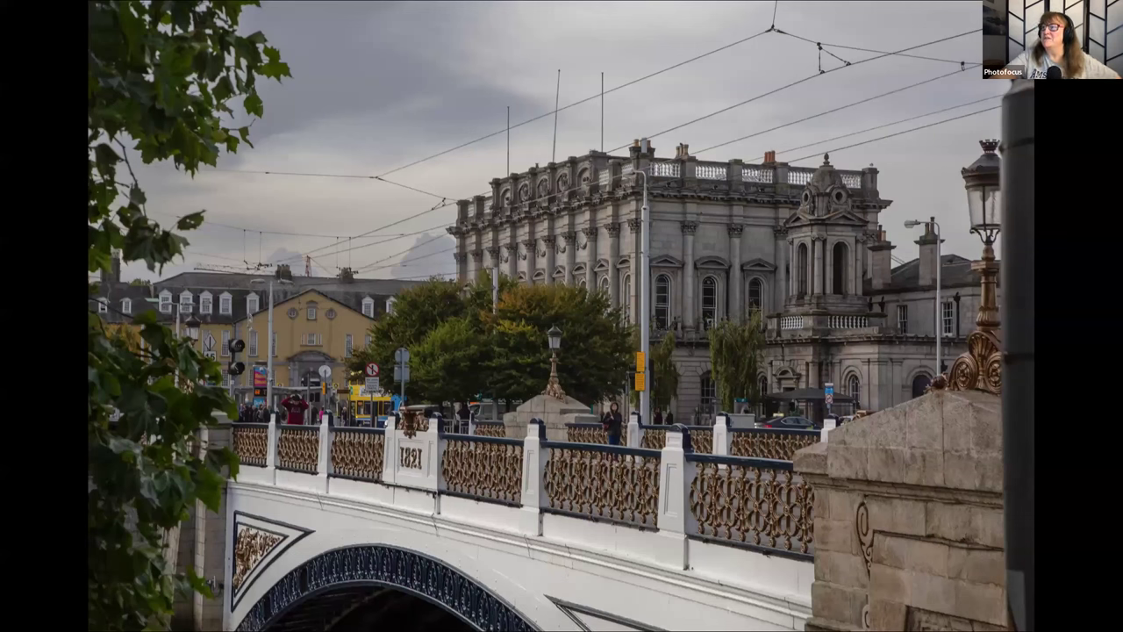
key("Right")
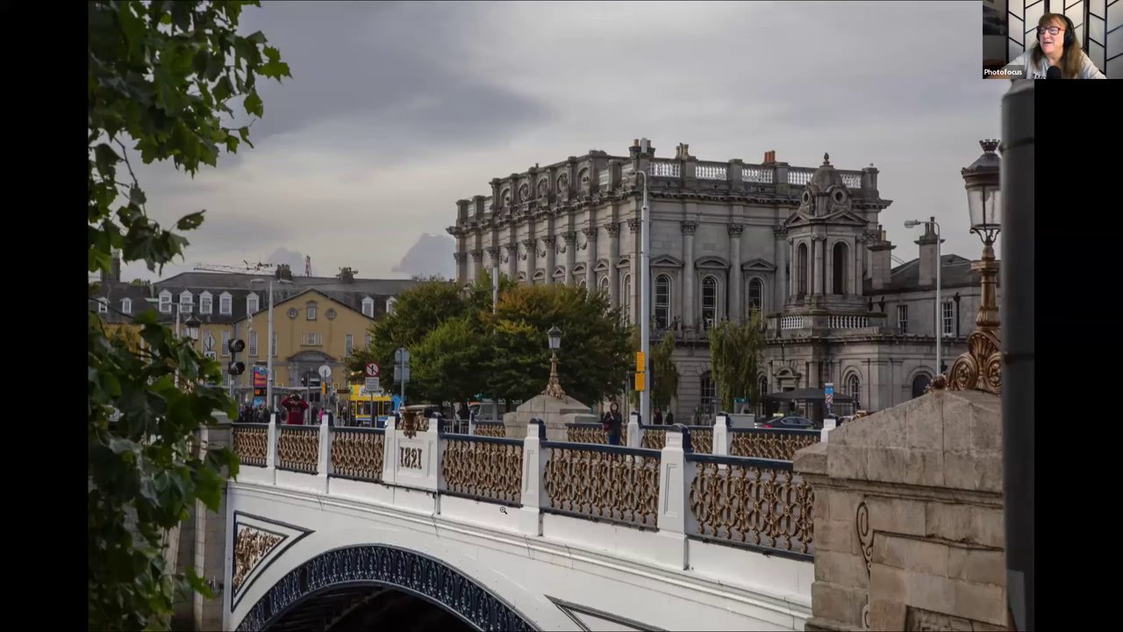
key("f")
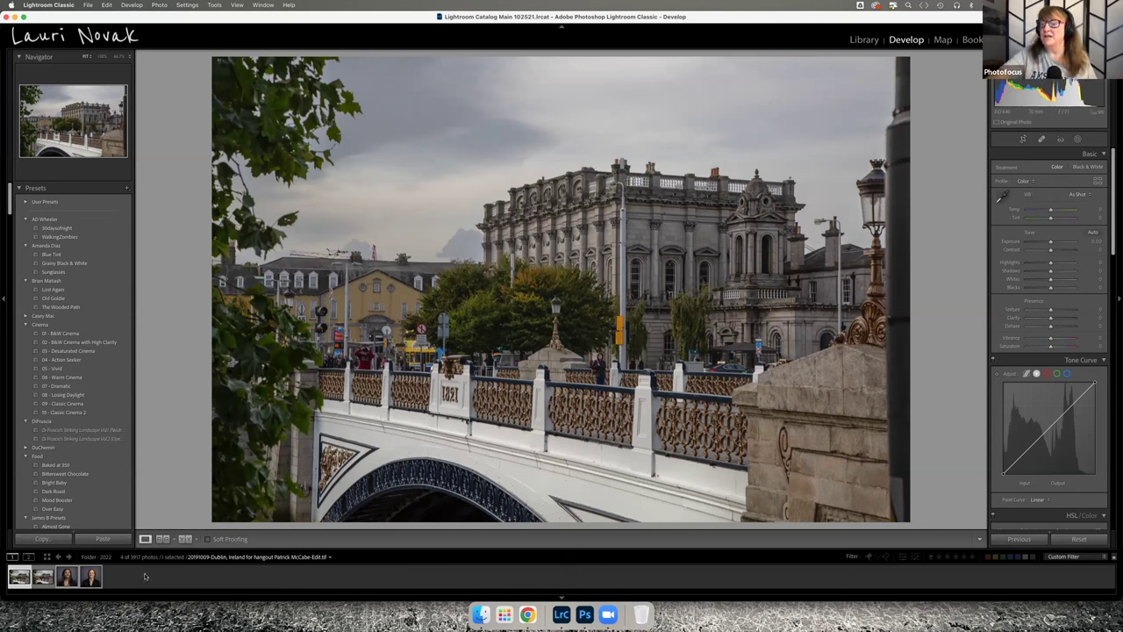
Try the 07 - Dramatic preset on the portrait with gold earrings, undo it, and view the portrait full screen
left_click(67, 577)
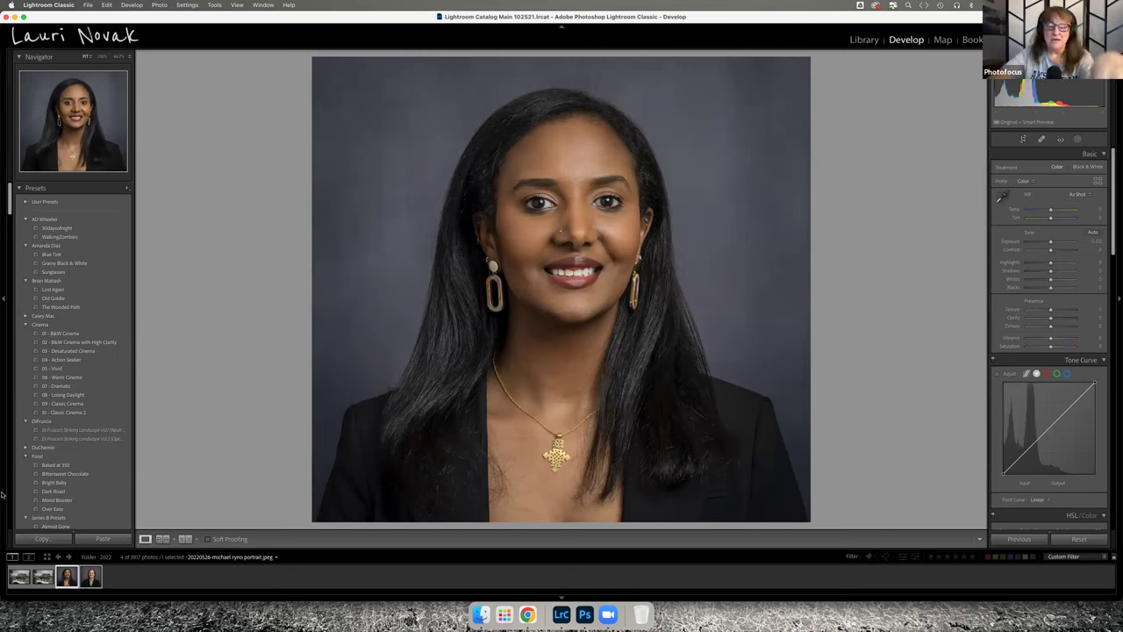
left_click(61, 386)
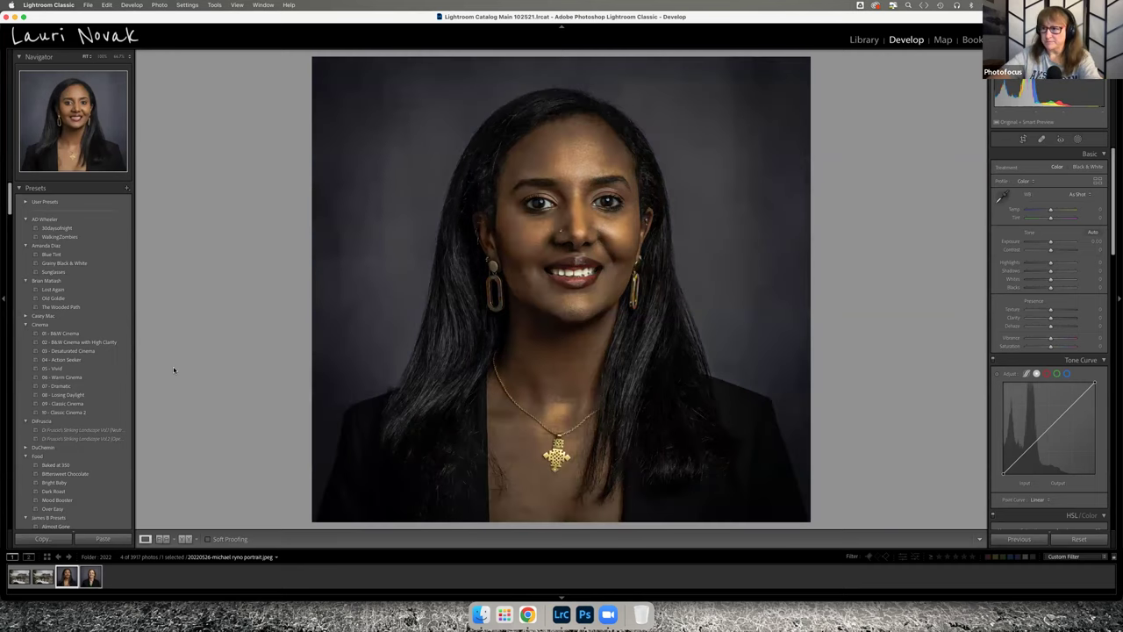
key("super+z")
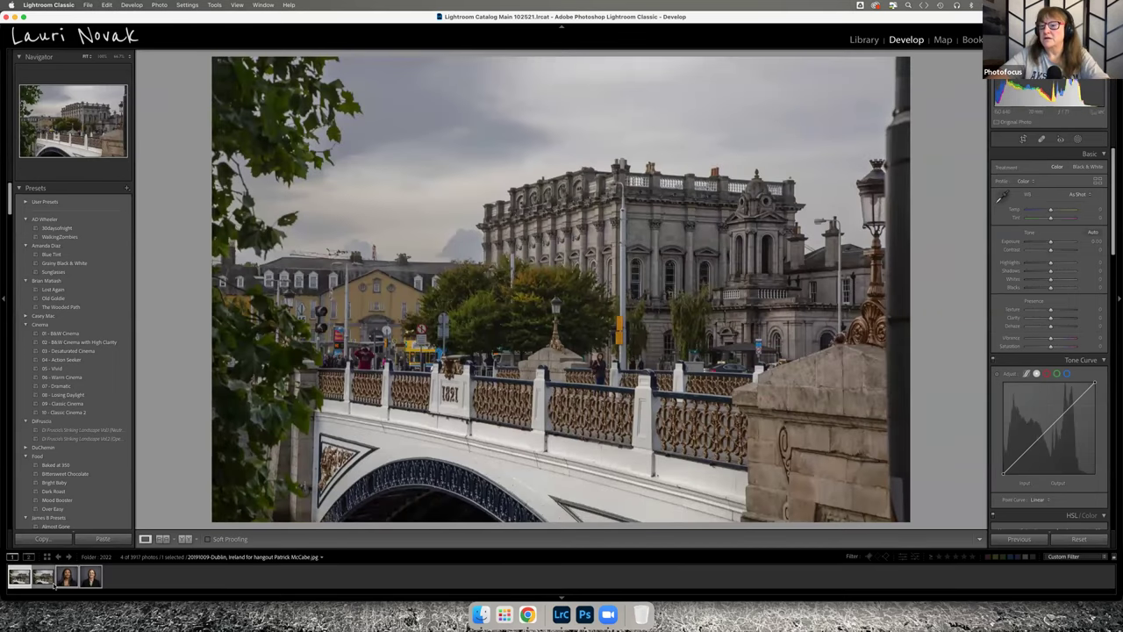
key("super+z")
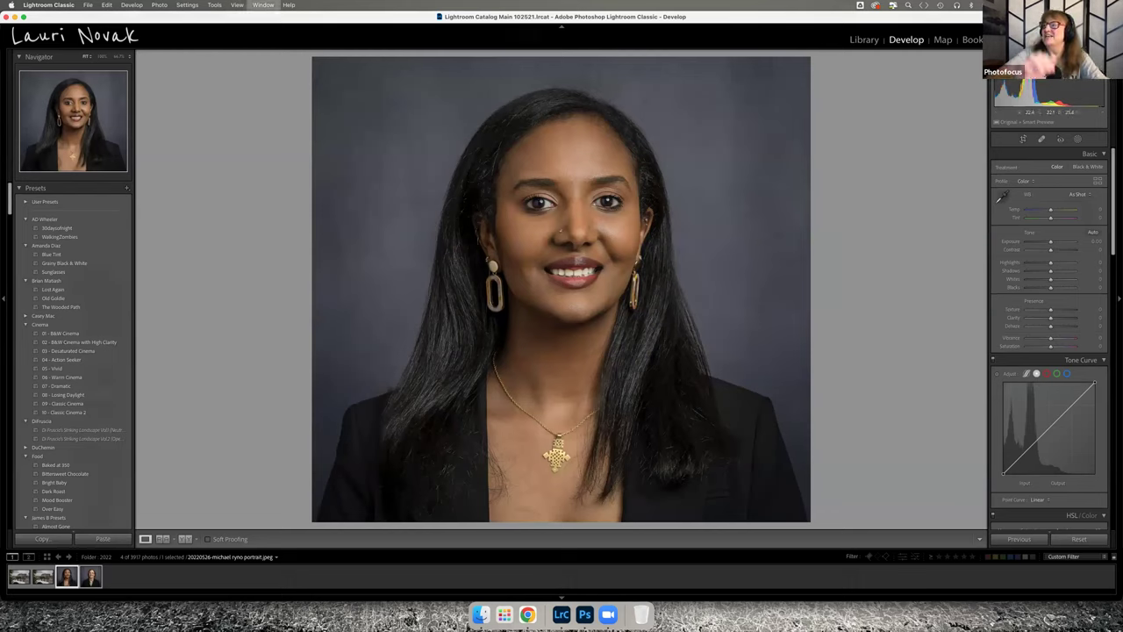
key("f")
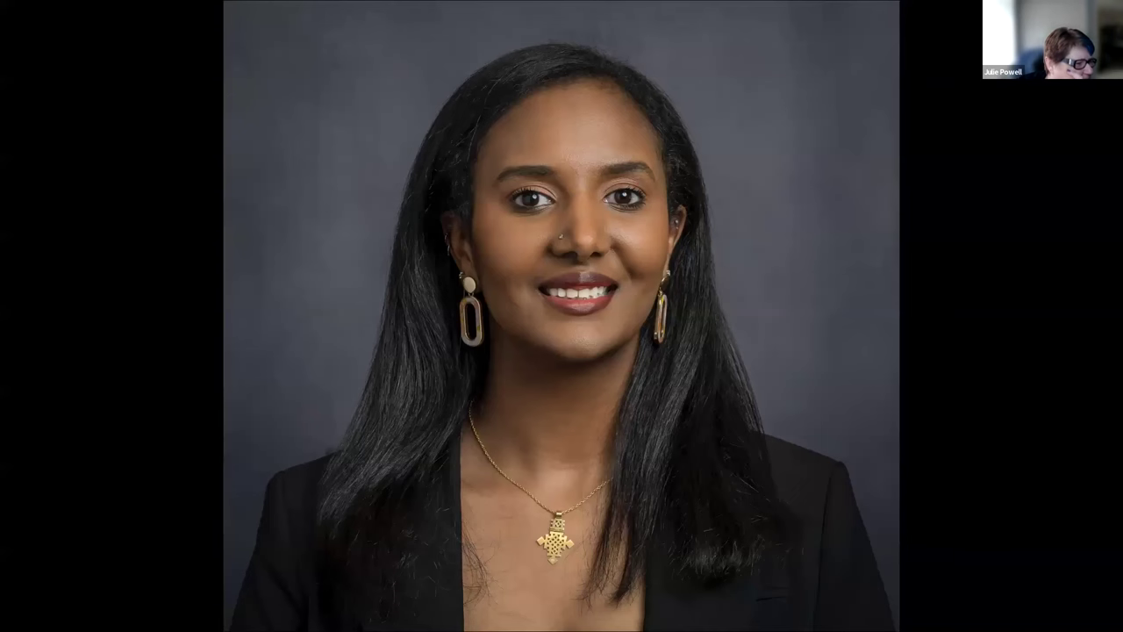
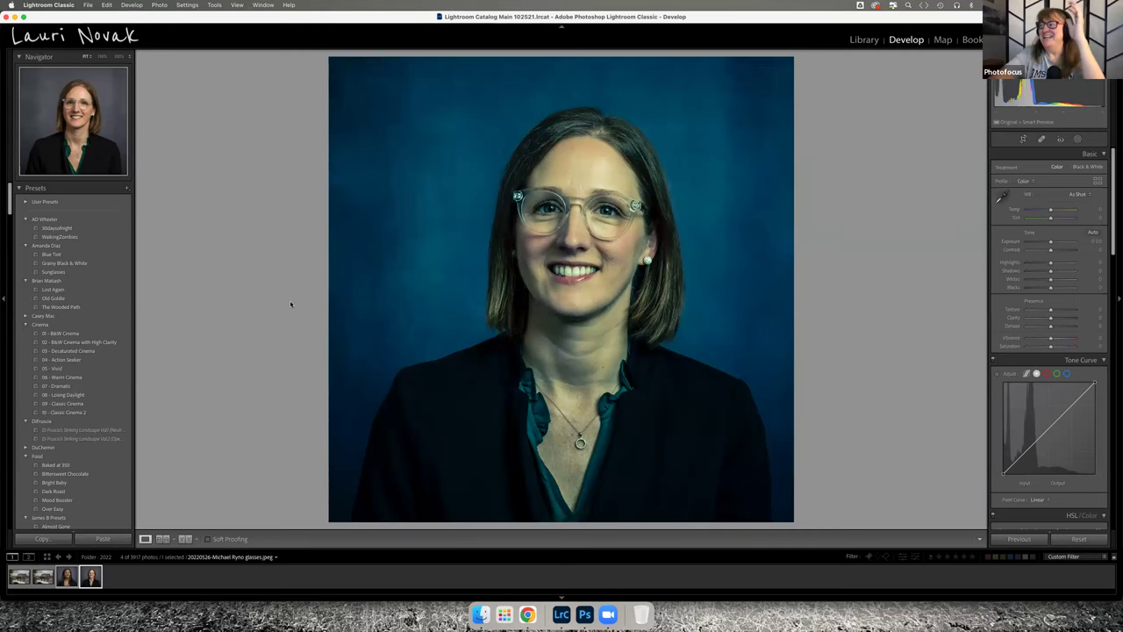
Undo the looks tried on the portraits and move between the gold-earrings and glasses portraits to compare them
key("super+z")
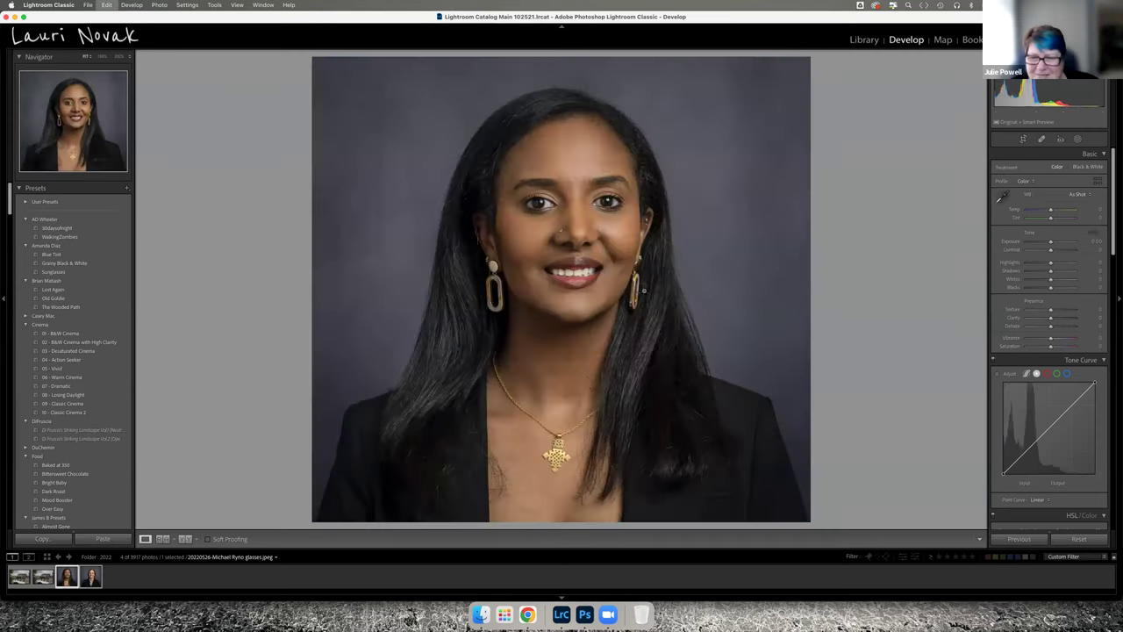
key("Right")
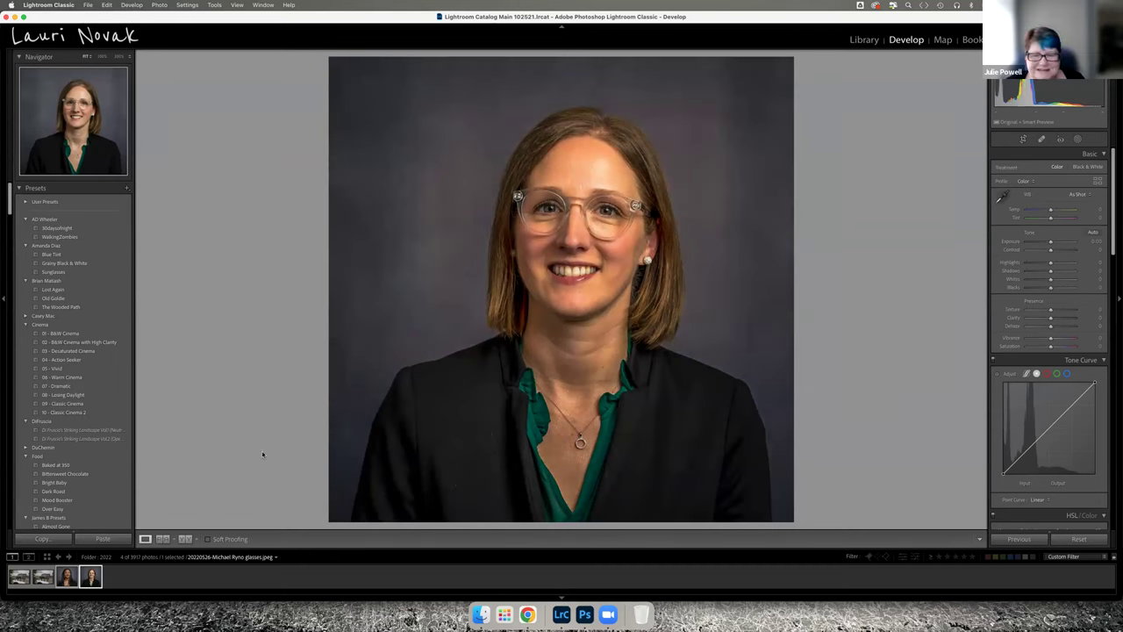
key("super+z")
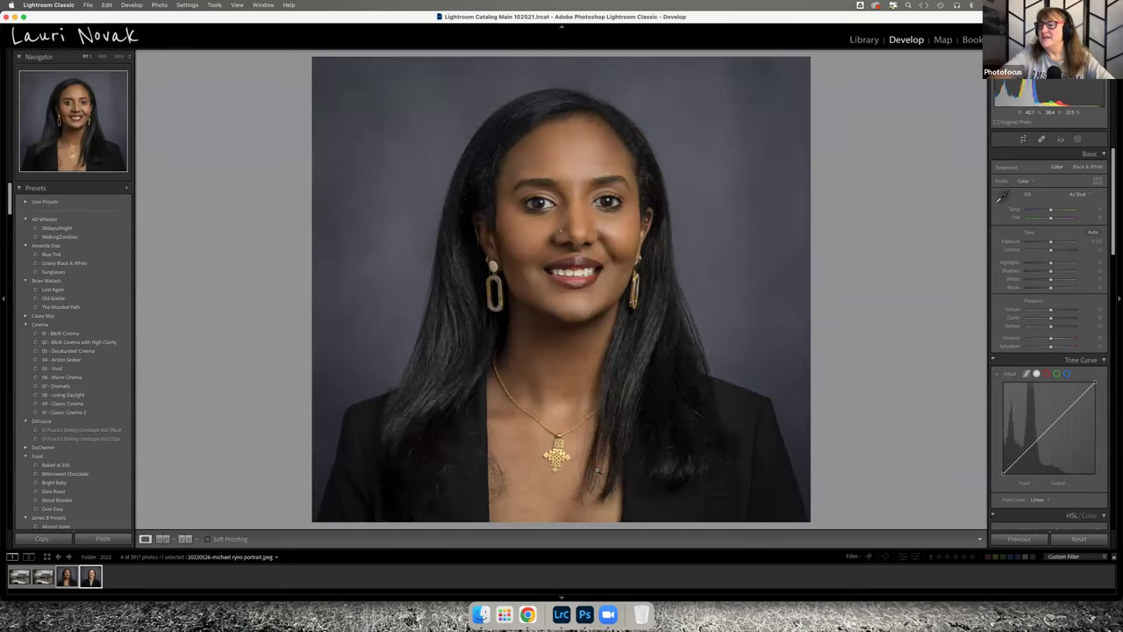
key("Right")
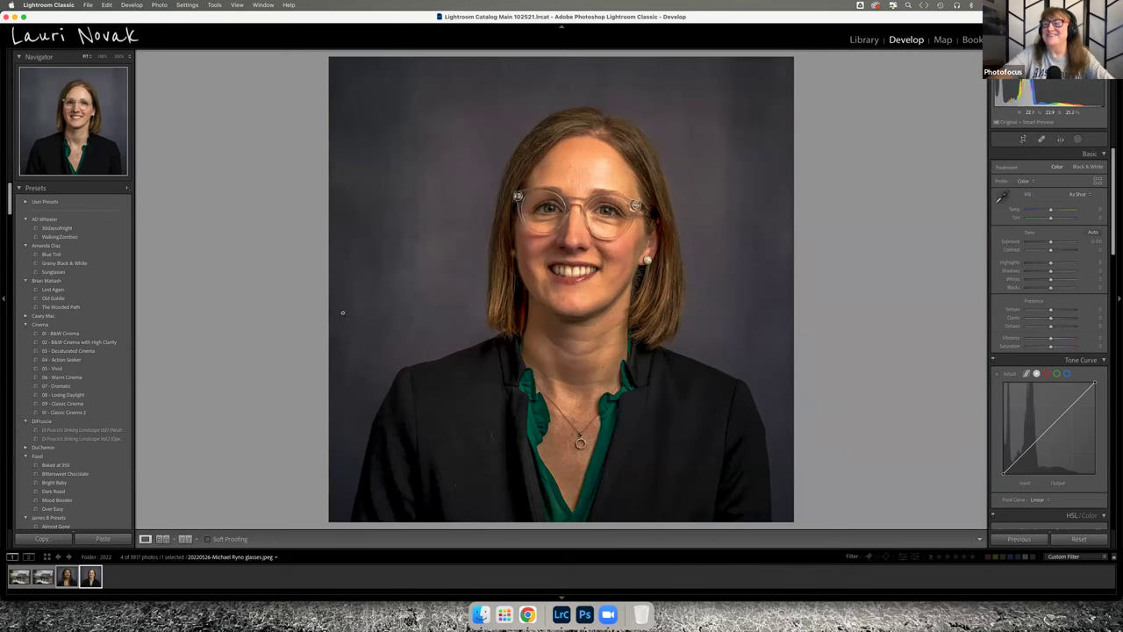
Open the 2022-05-13 folder in the Library grid and select the five-star photo of the blue metal tower behind purple blossoms
key("g")
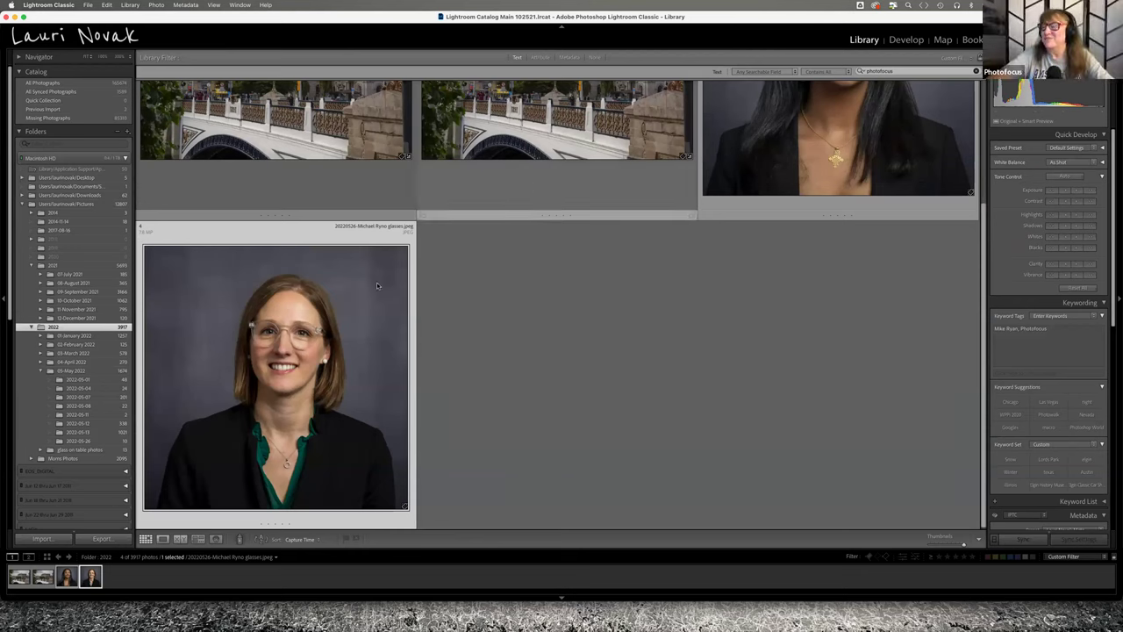
left_click(116, 440)
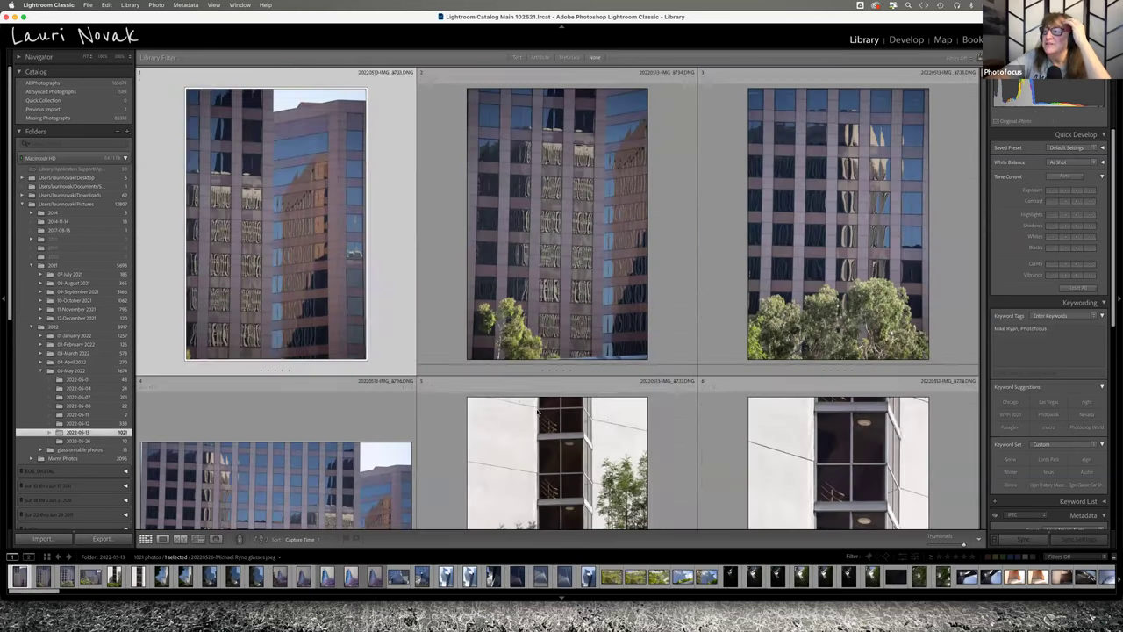
scroll(537, 412, "down", 5)
scroll(537, 412, "down", 5)
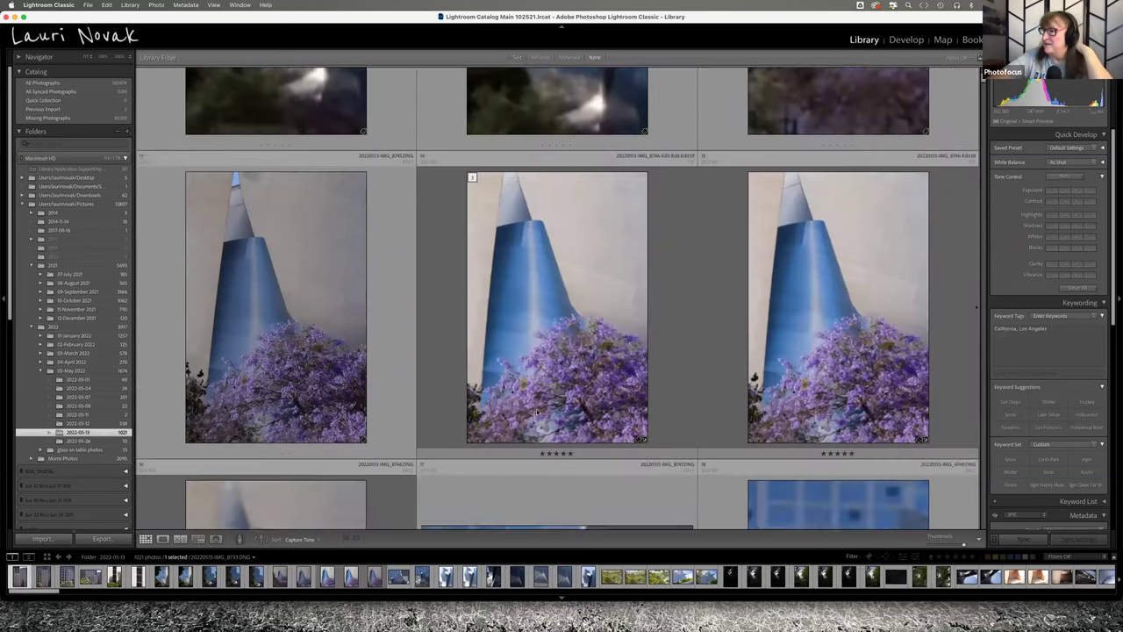
scroll(537, 412, "down", 3)
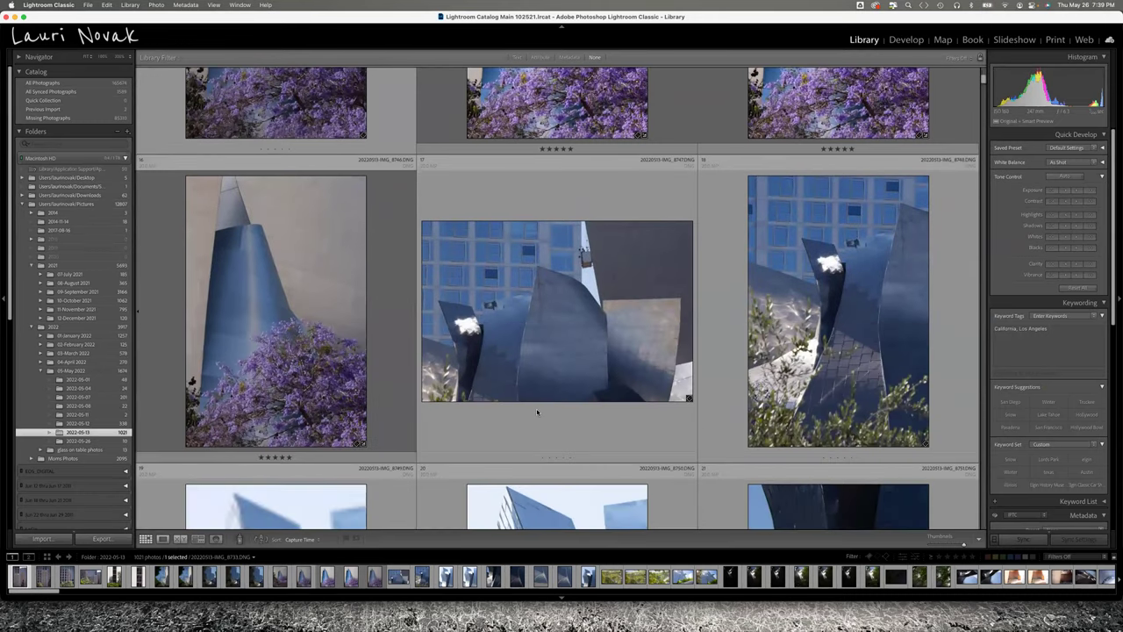
left_click(330, 324)
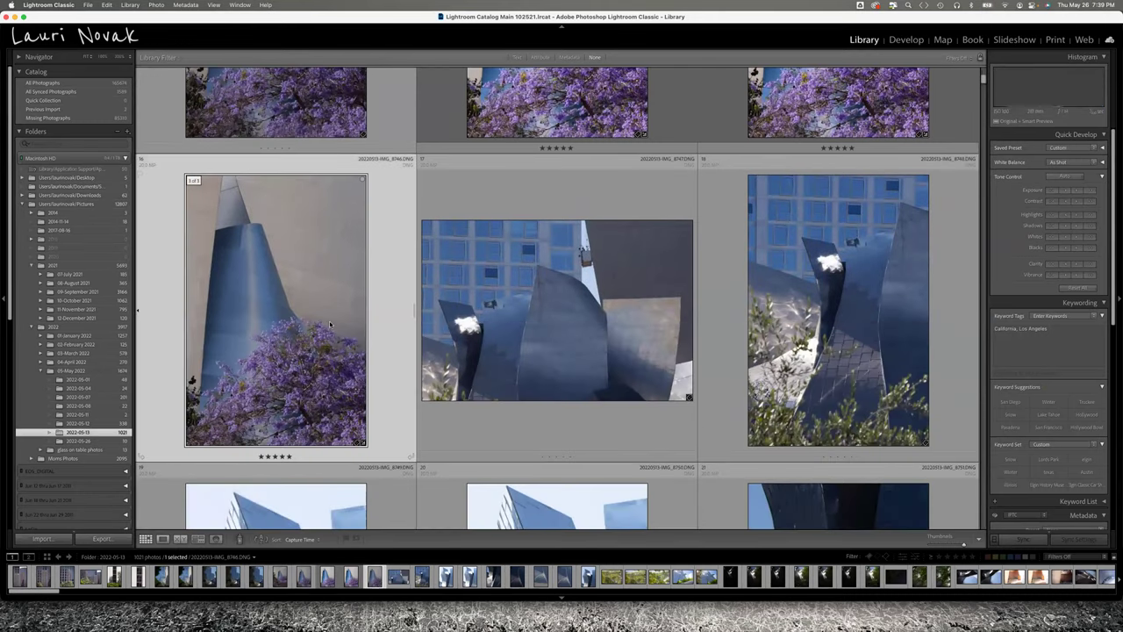
View the selected blue tower photo enlarged and bring it into the Develop module
double_click(330, 324)
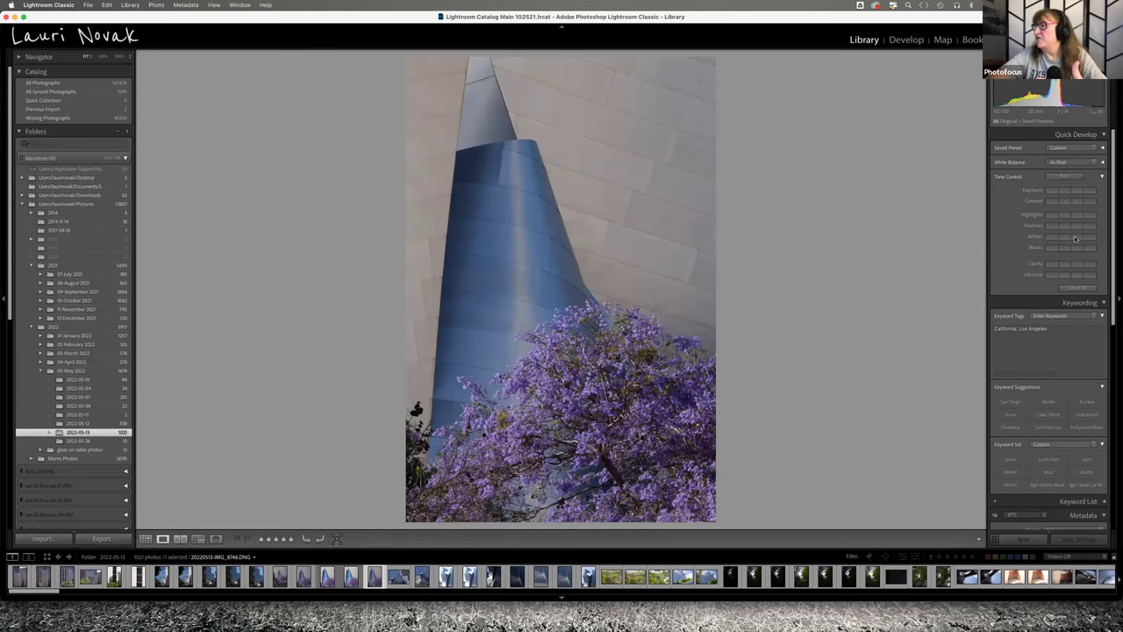
left_click(1052, 334)
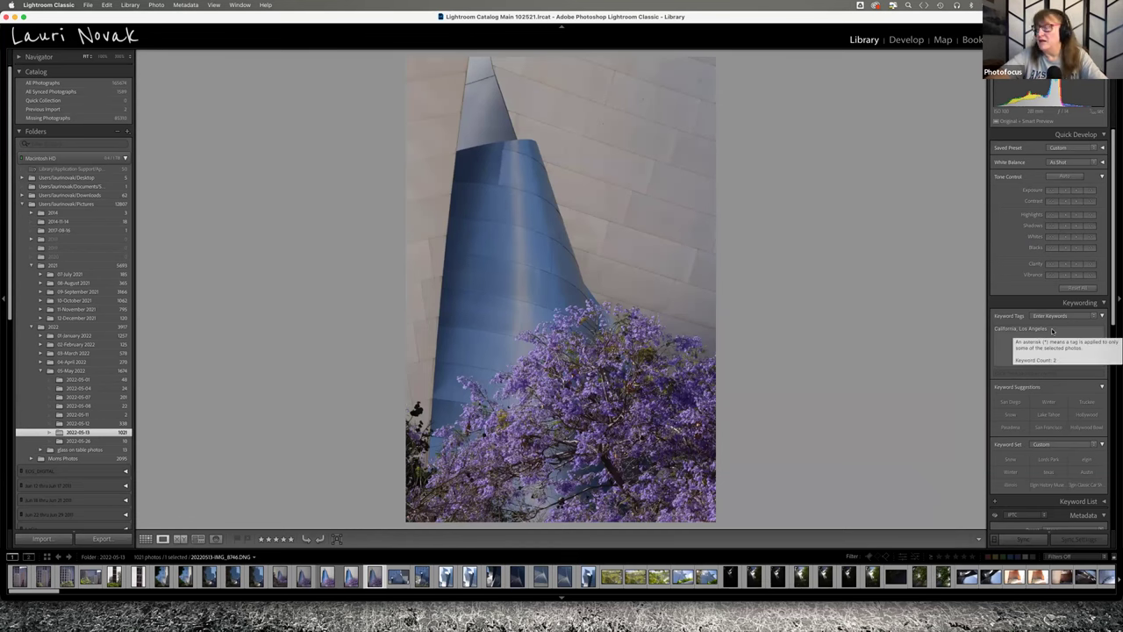
key("g")
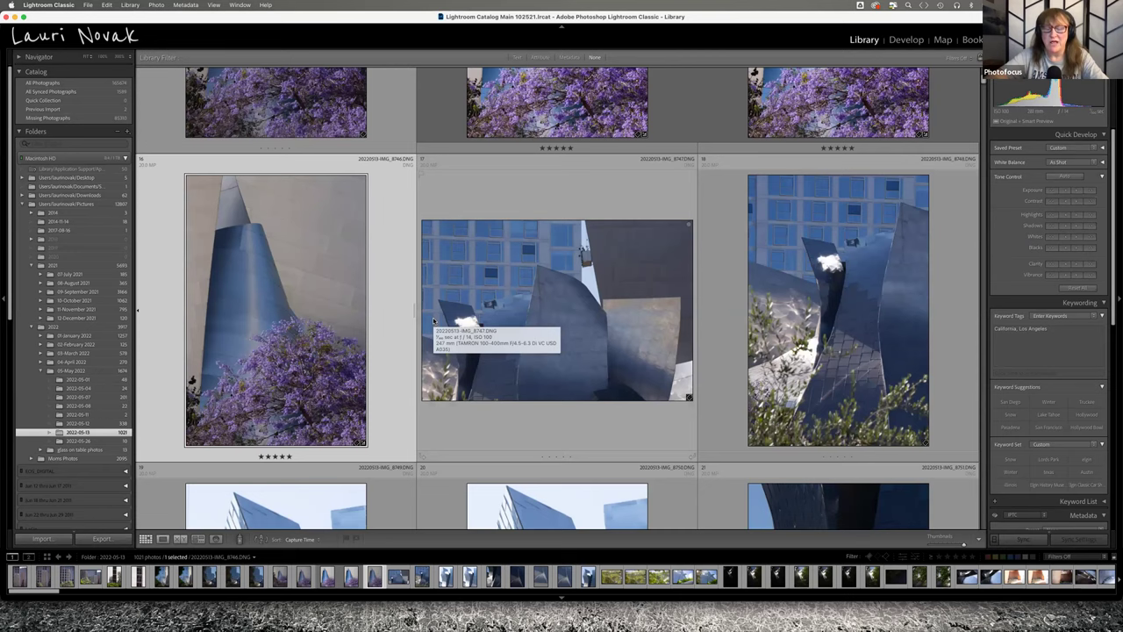
double_click(220, 278)
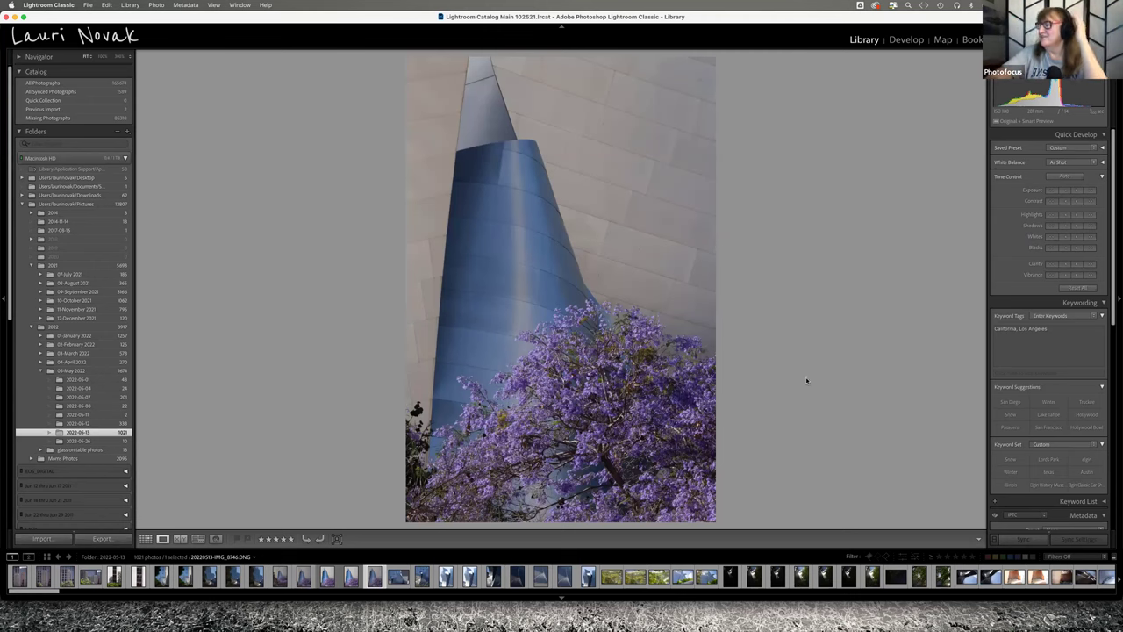
key("d")
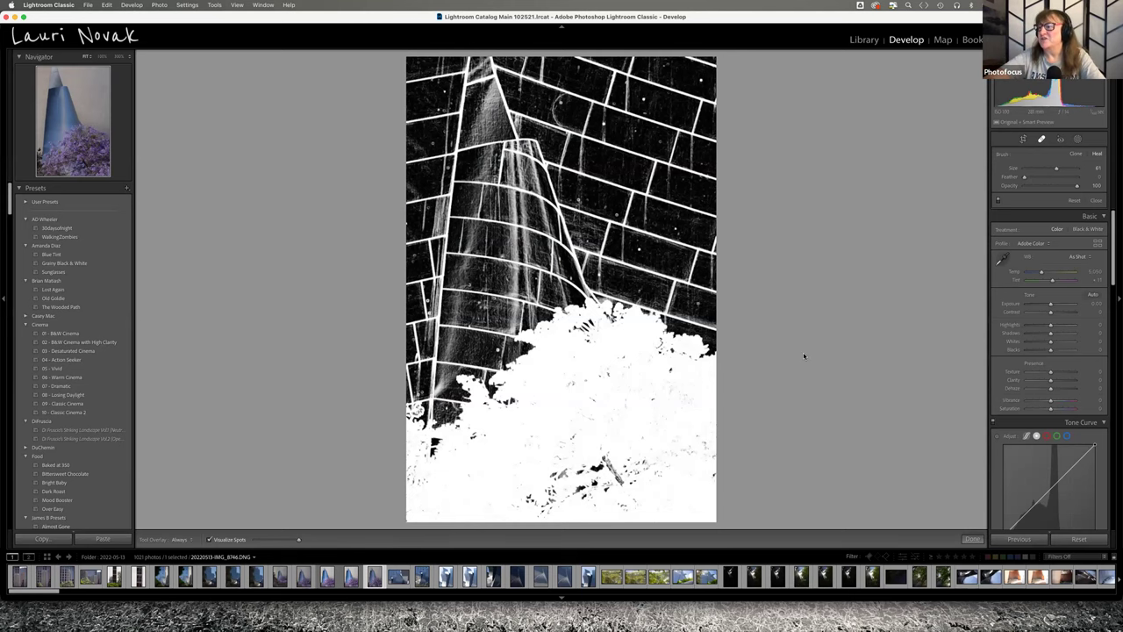
Switch to the edited version of the tower photo and examine its dust spots with Visualize Spots
key("q")
left_click(351, 577)
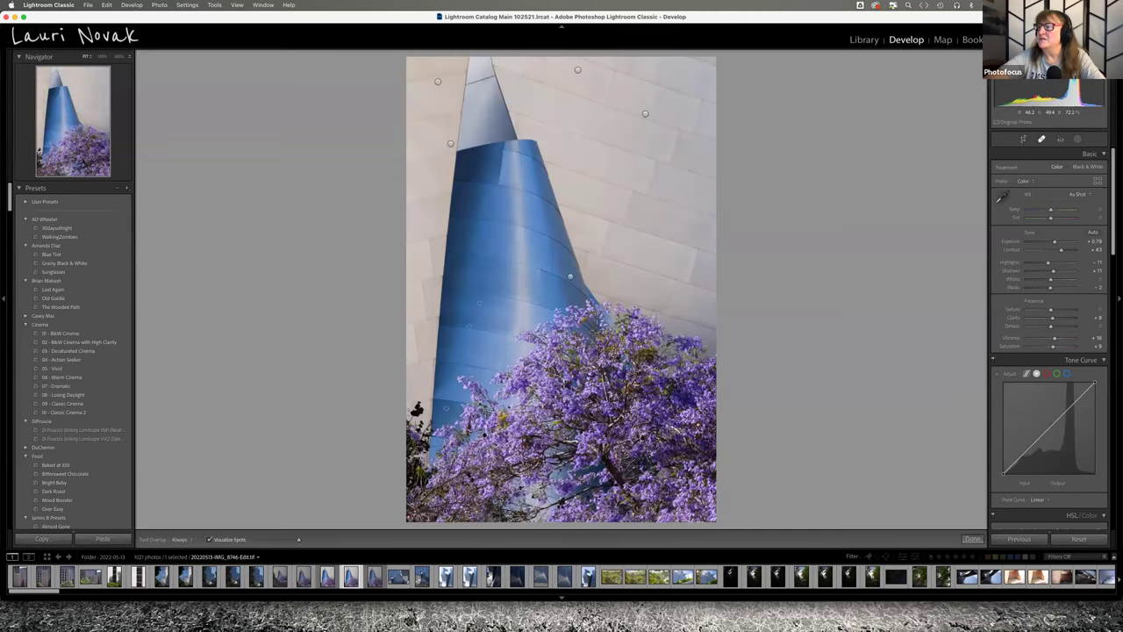
key("q")
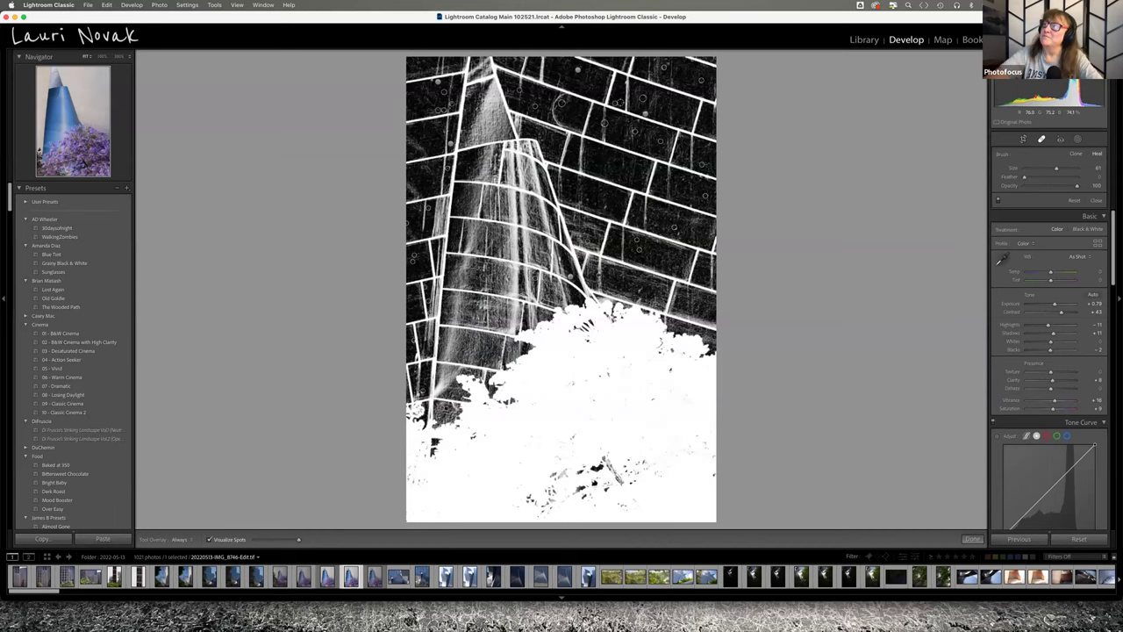
key("q")
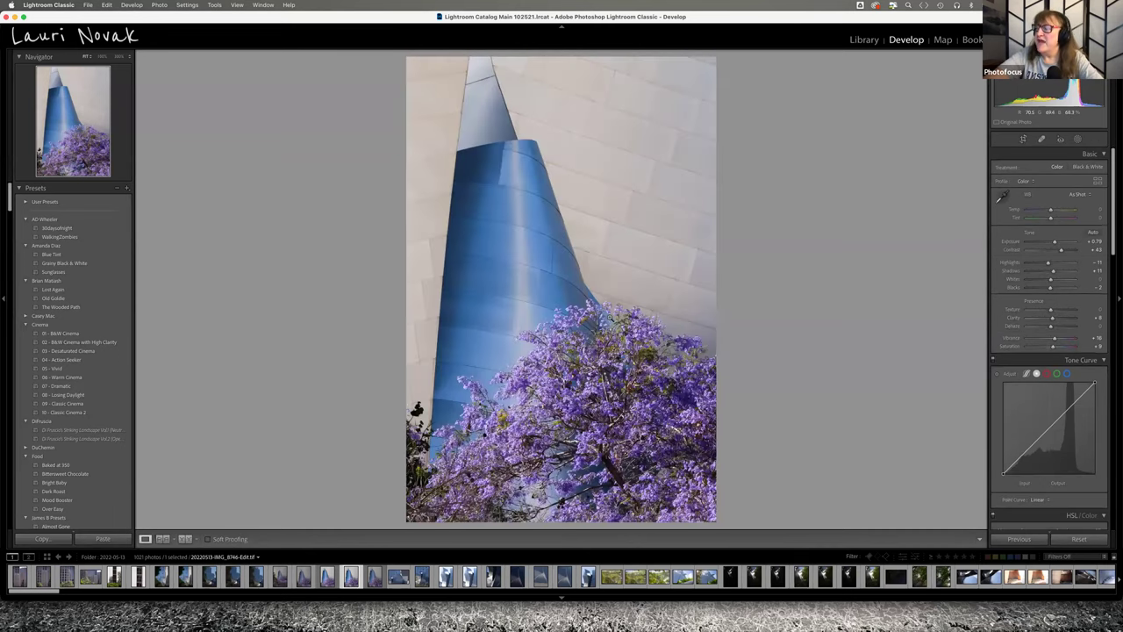
Return to the original tower photo and examine the blue metal panels and blossoms up close for dust spots
left_click(374, 576)
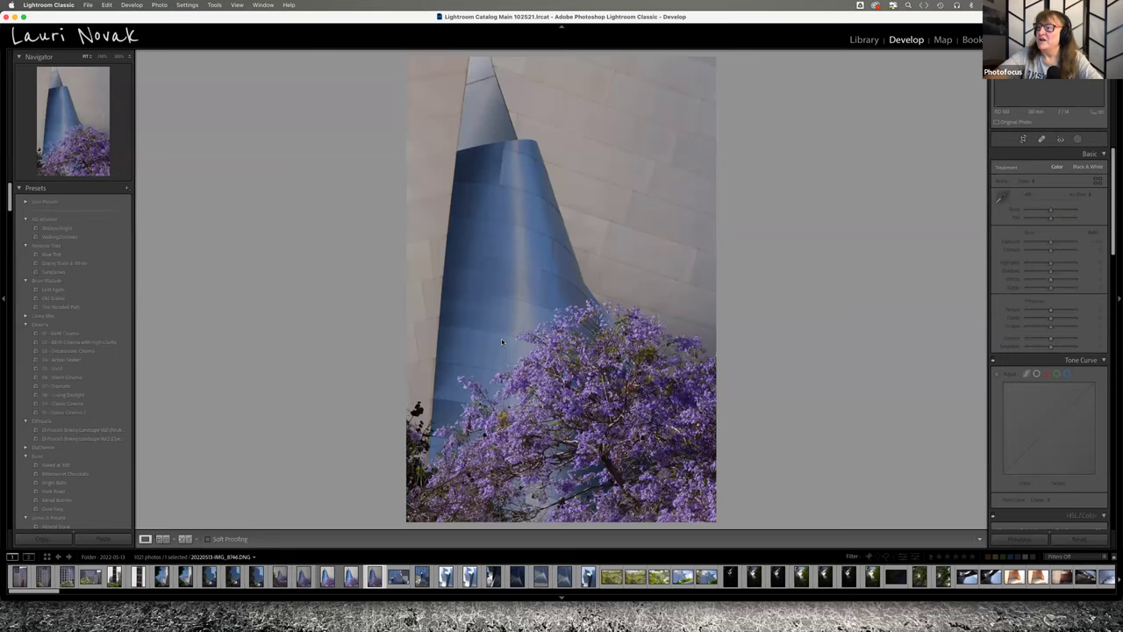
left_click_drag(507, 358, 569, 290)
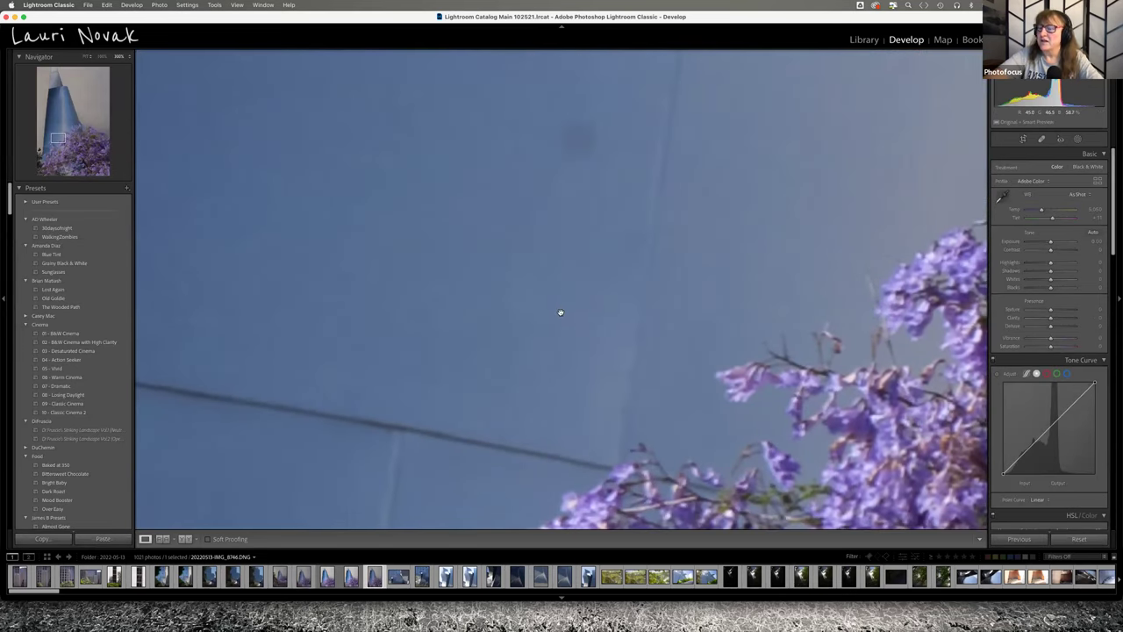
key("super+minus")
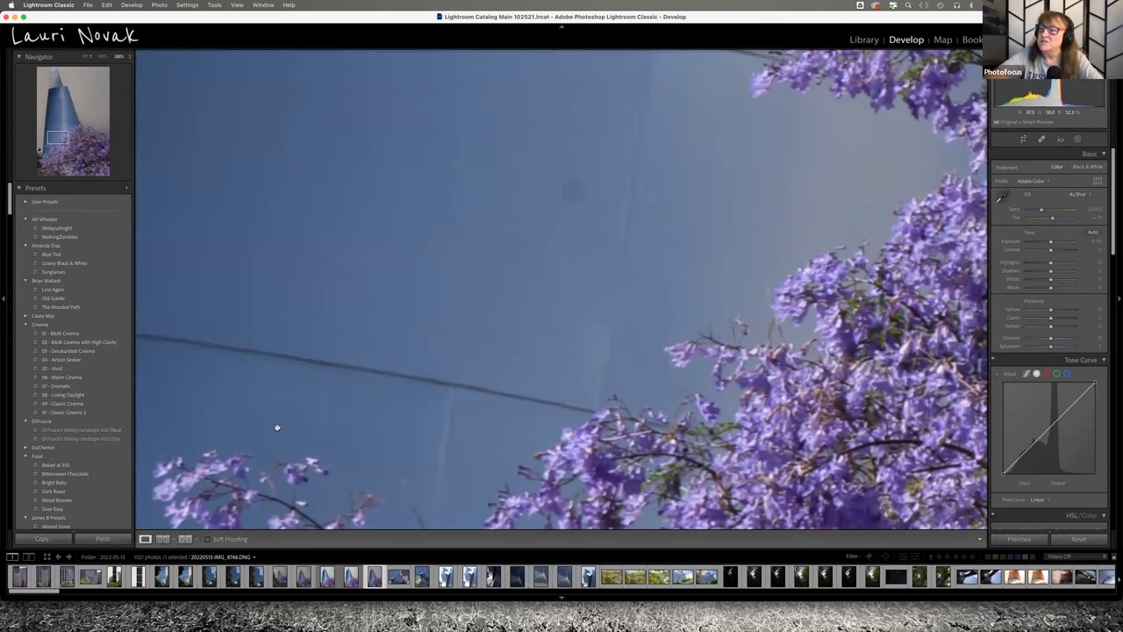
scroll(369, 377, "down", 3)
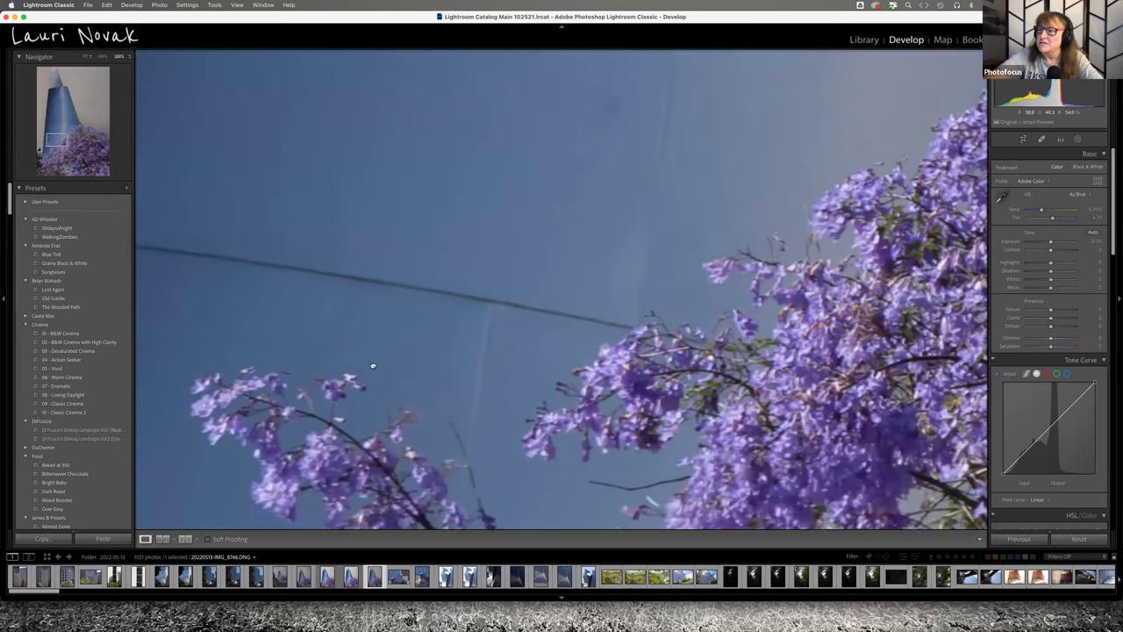
scroll(372, 366, "up", 3)
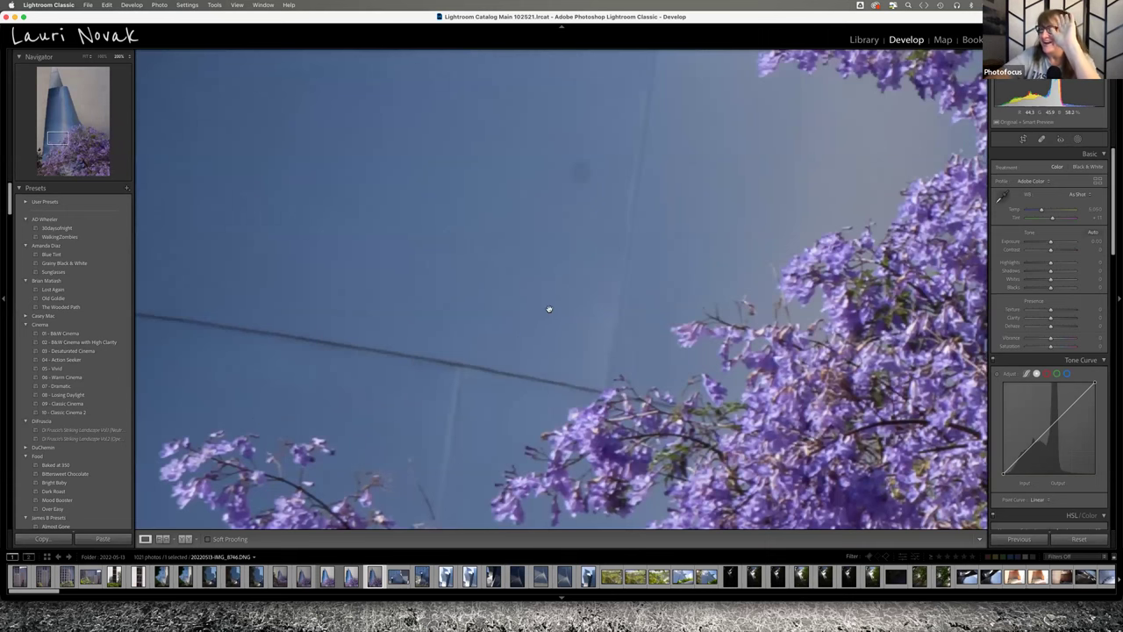
scroll(544, 316, "down", 5)
scroll(539, 342, "up", 2)
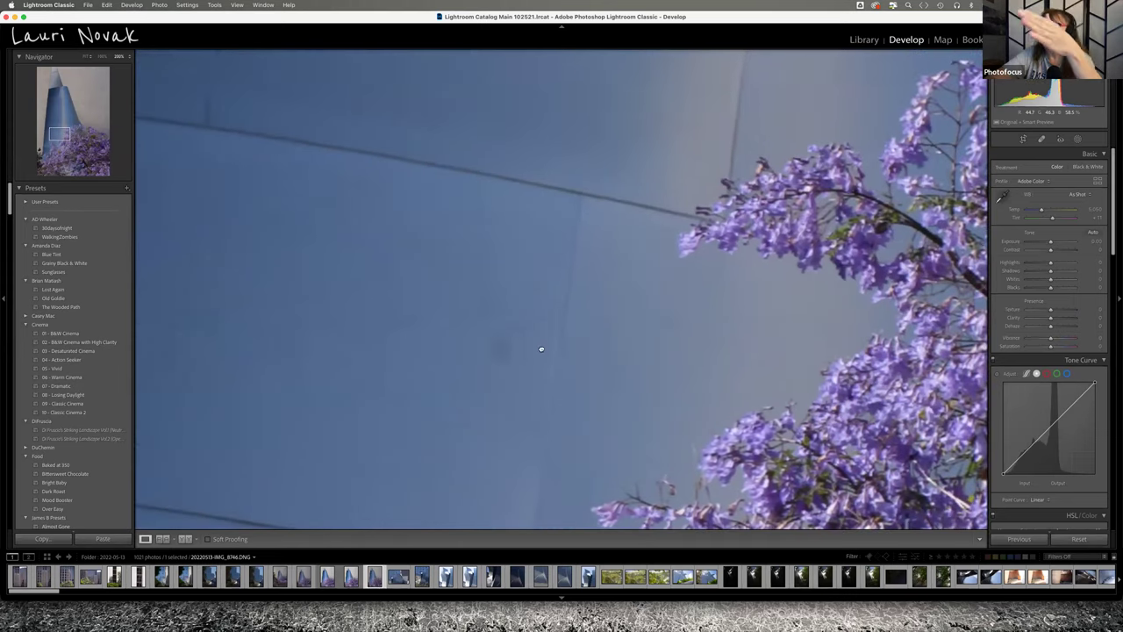
scroll(526, 334, "up", 4)
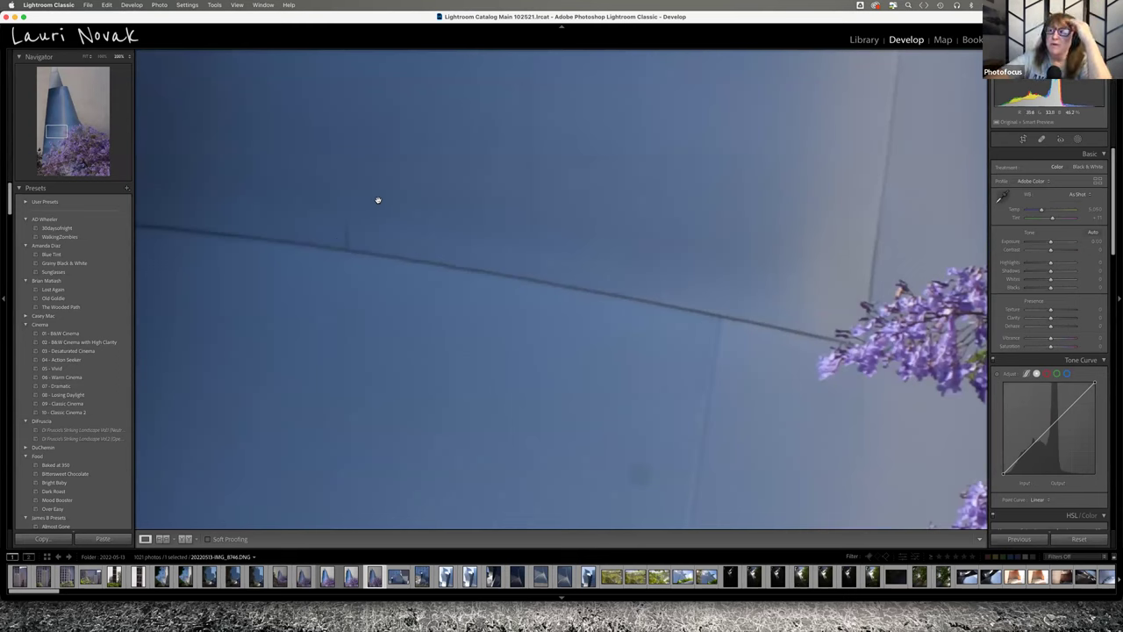
Heal the small mark above the curved panel seam on the original tower photo with Spot Removal
key("q")
key("a")
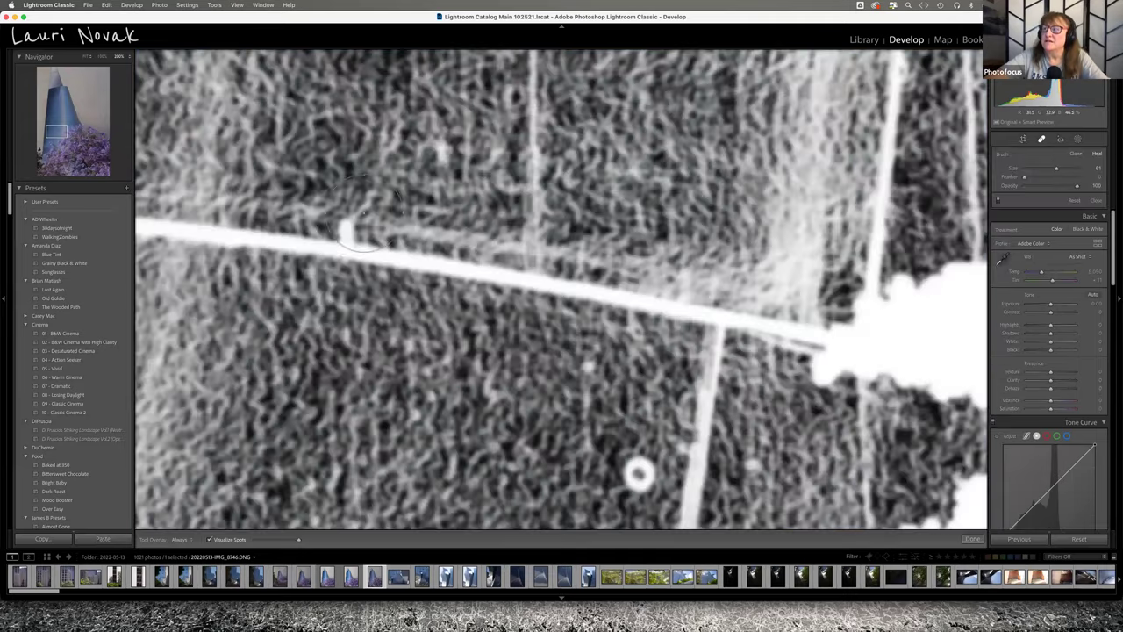
left_click(345, 224)
key("q")
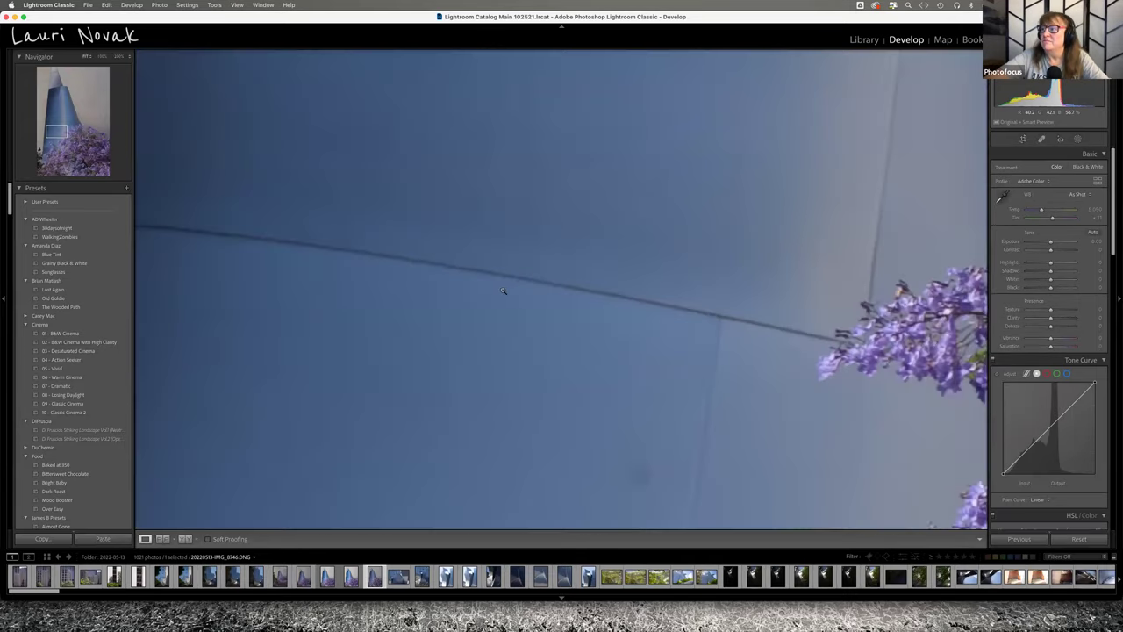
Inspect the beige wall up close for dust spots with Visualize Spots, and return to the whole photo
left_click(503, 291)
left_click(643, 245)
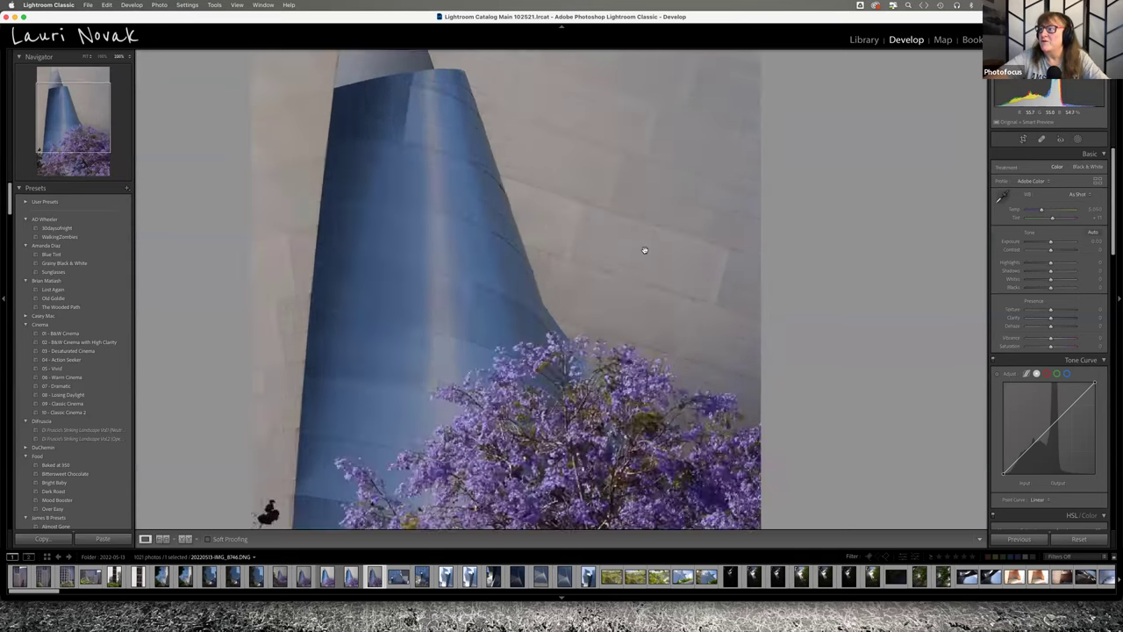
key("q")
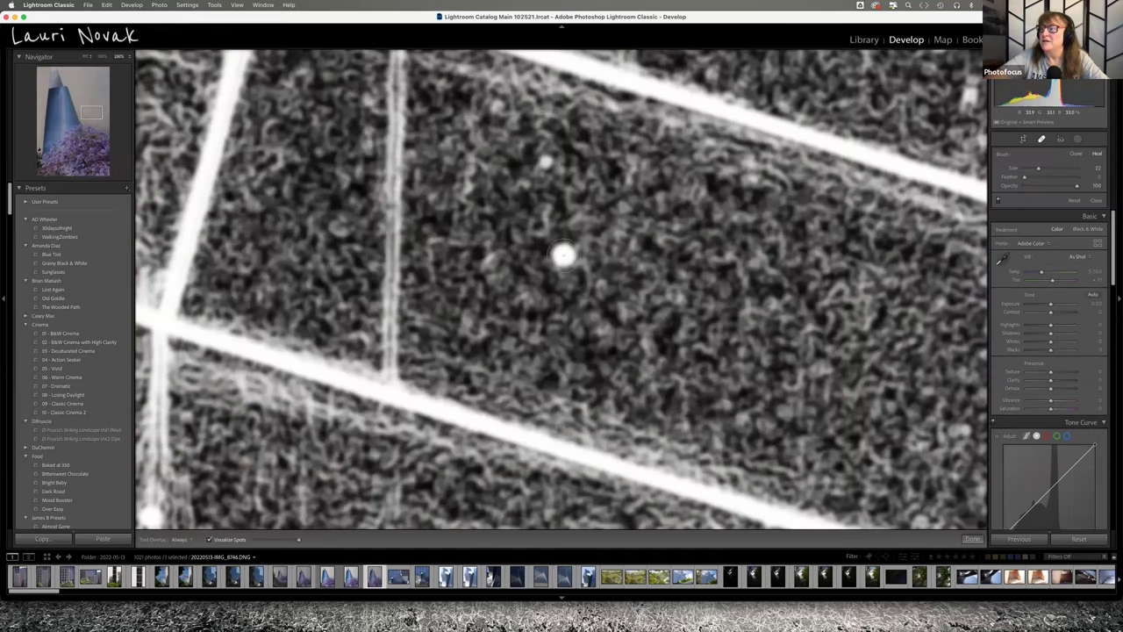
key("q")
left_click(541, 291)
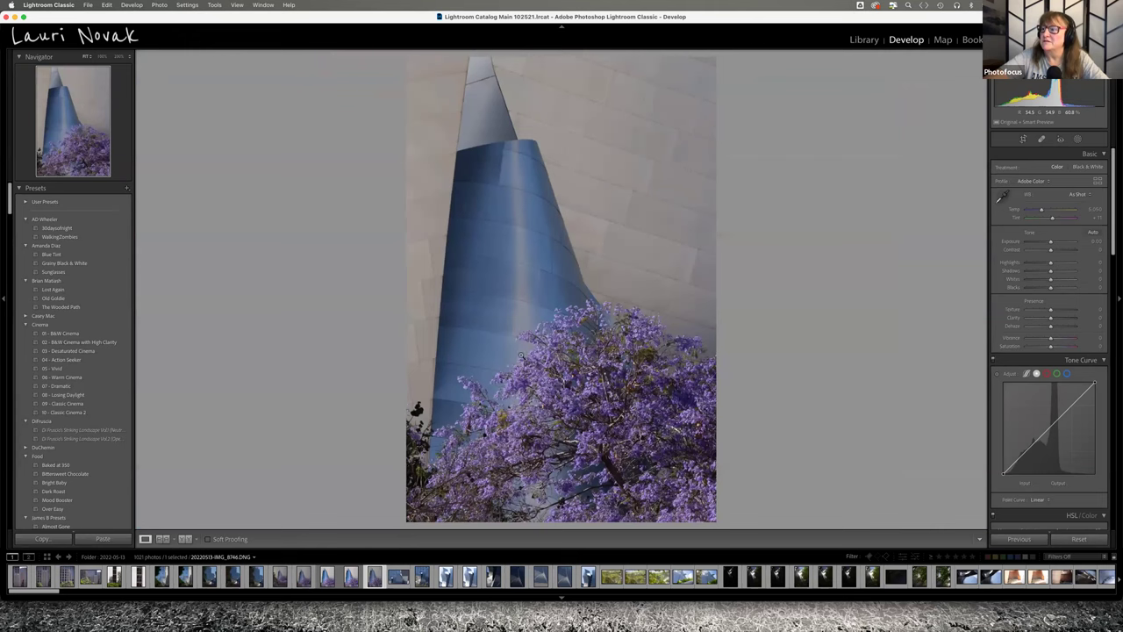
Select the edited tower photo and preview looks from the fashion, black-and-white and landscape preset groups without applying any
left_click(351, 576)
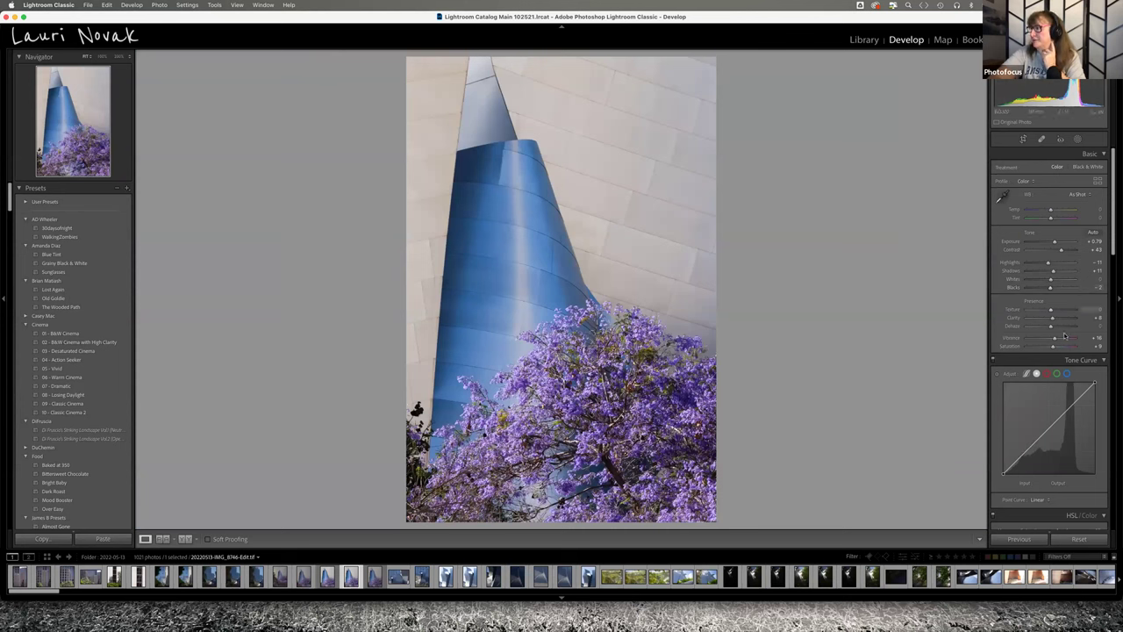
scroll(1064, 332, "down", 3)
scroll(1064, 334, "down", 2)
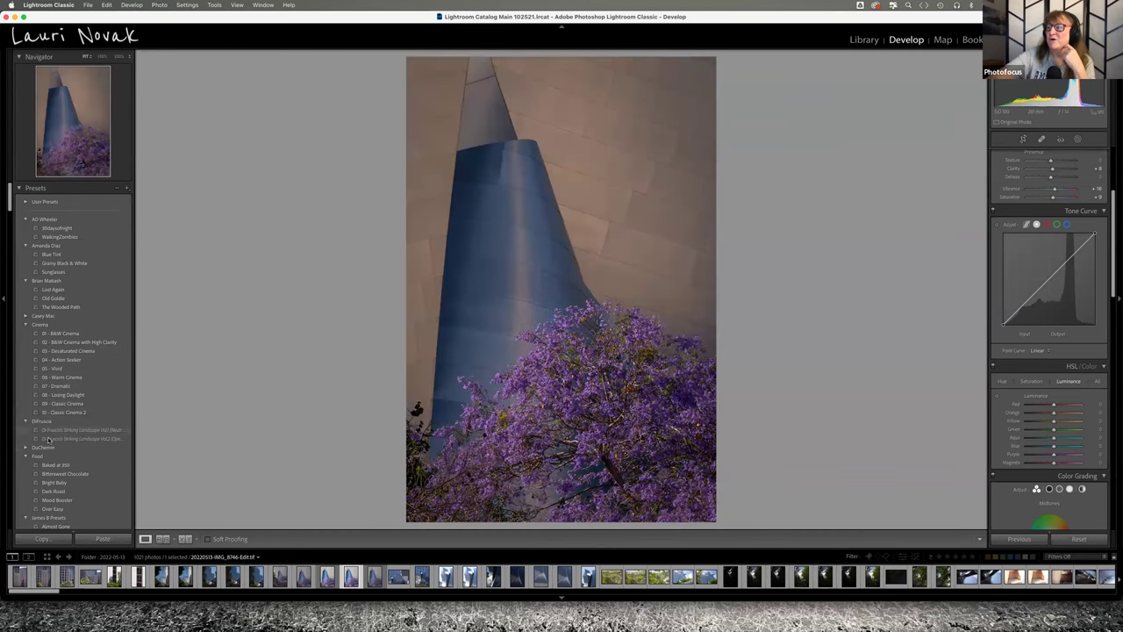
scroll(53, 439, "down", 5)
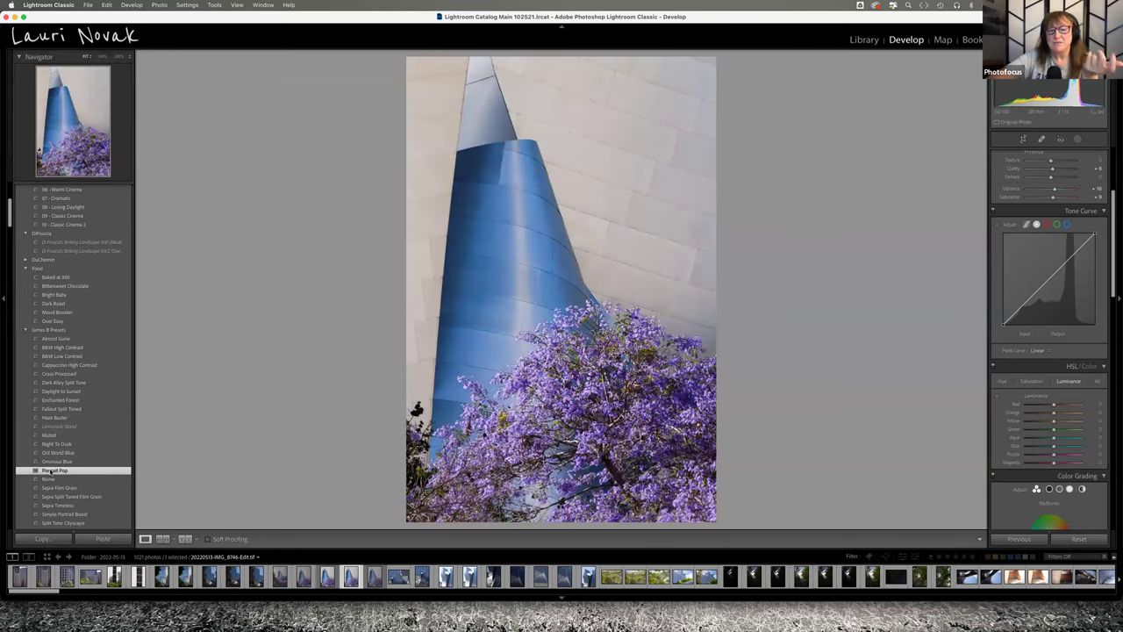
scroll(61, 426, "down", 4)
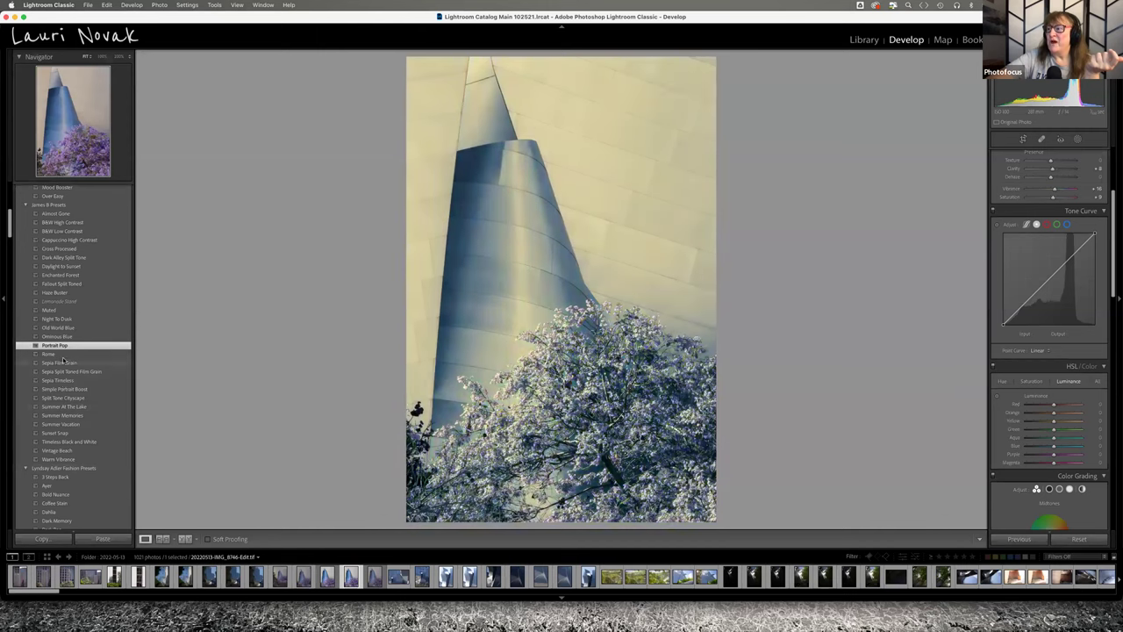
scroll(63, 355, "down", 3)
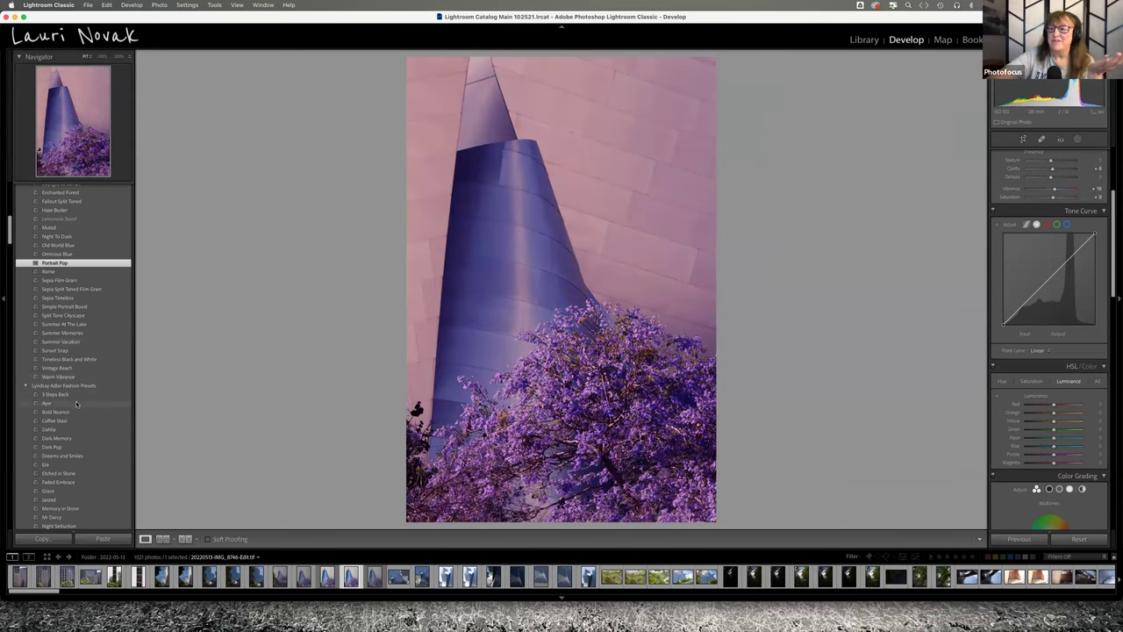
scroll(71, 439, "down", 5)
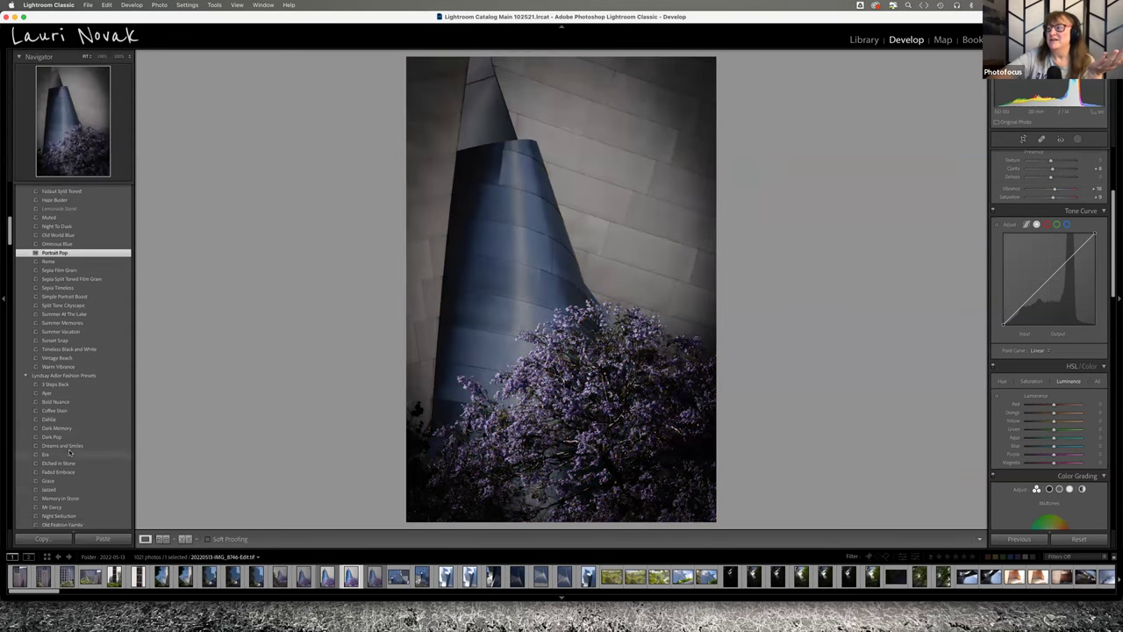
scroll(69, 452, "down", 1)
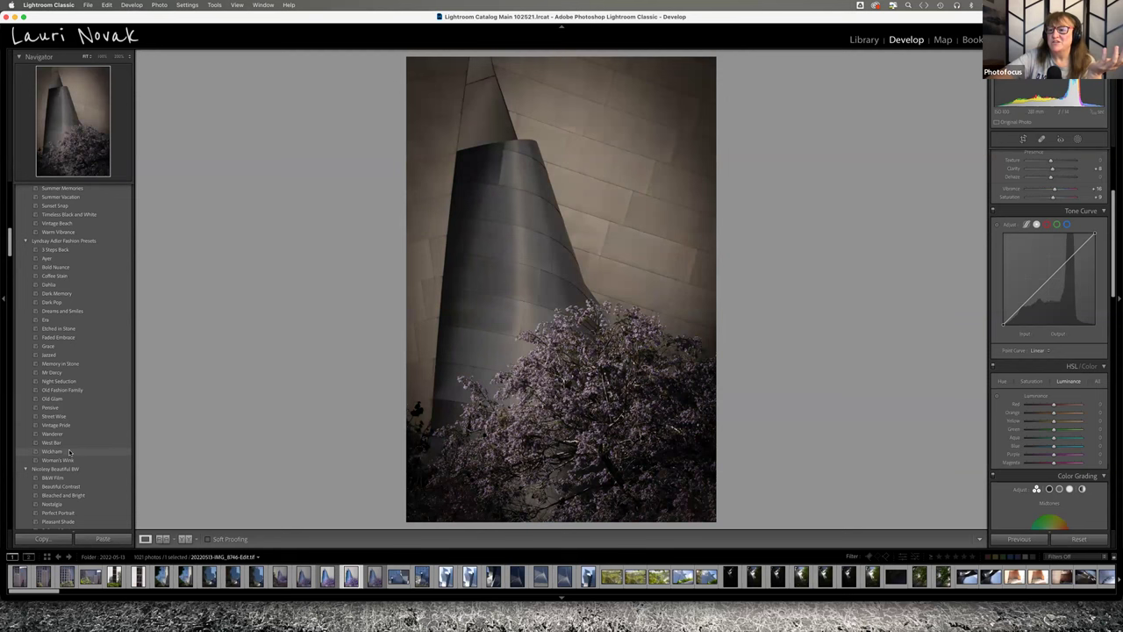
scroll(70, 456, "down", 3)
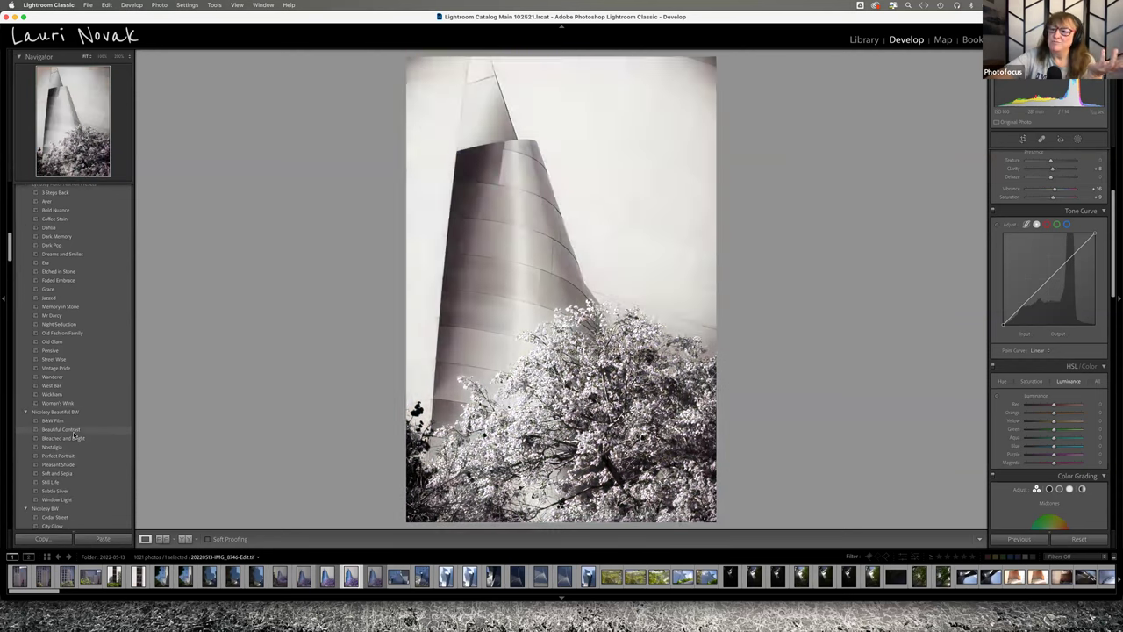
scroll(72, 432, "down", 8)
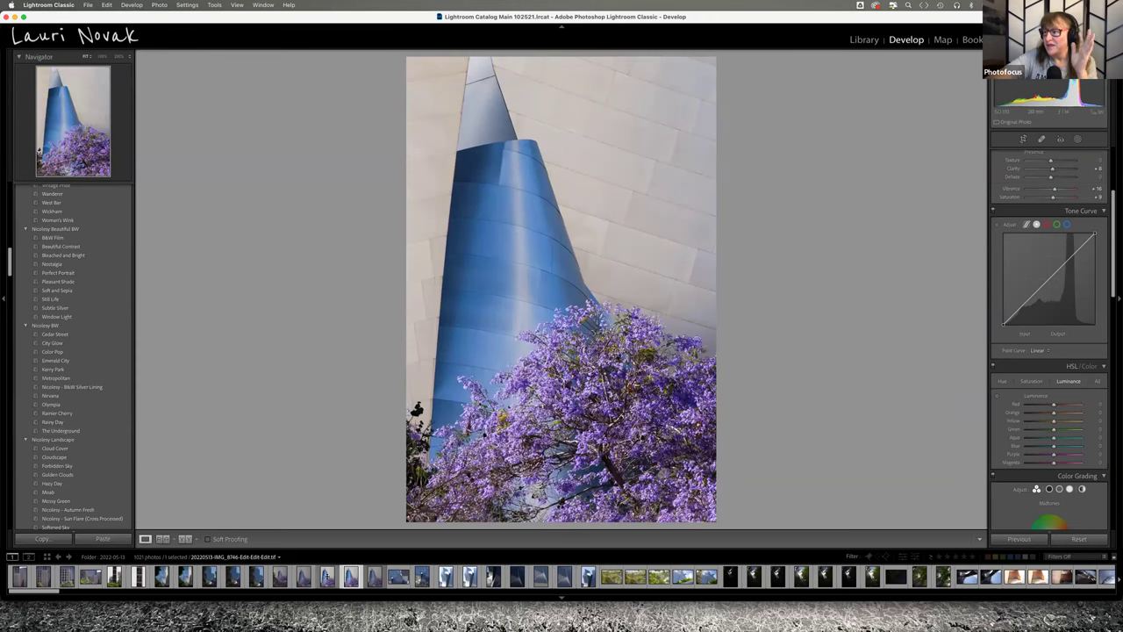
Inspect the wall panels and the tower's upper edge up close on the edited photo
left_click(644, 182)
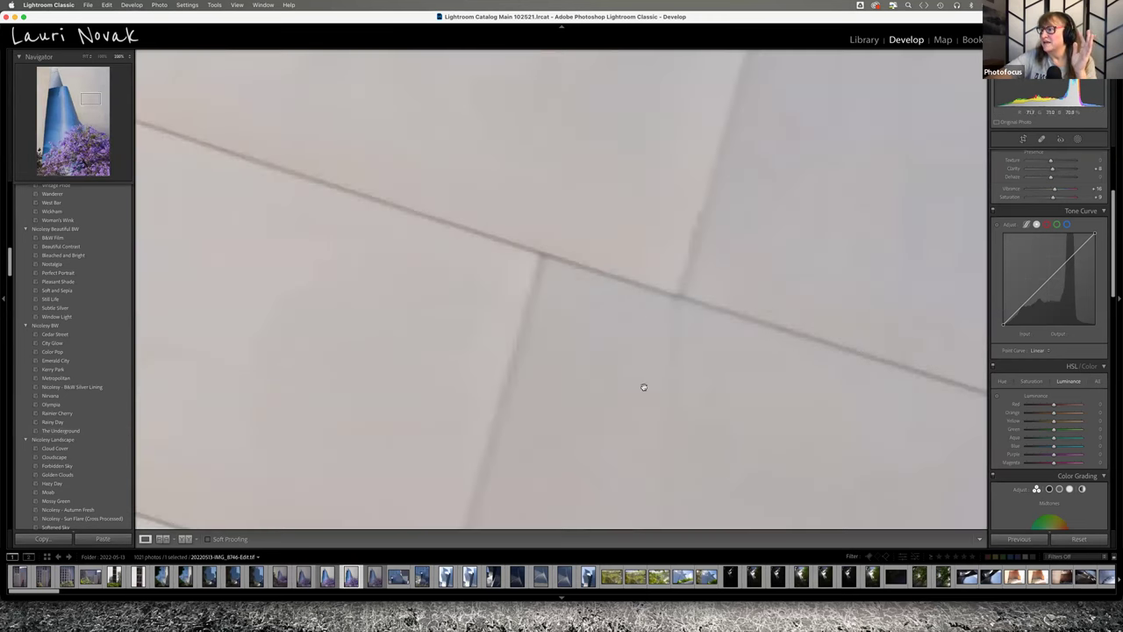
left_click(632, 359)
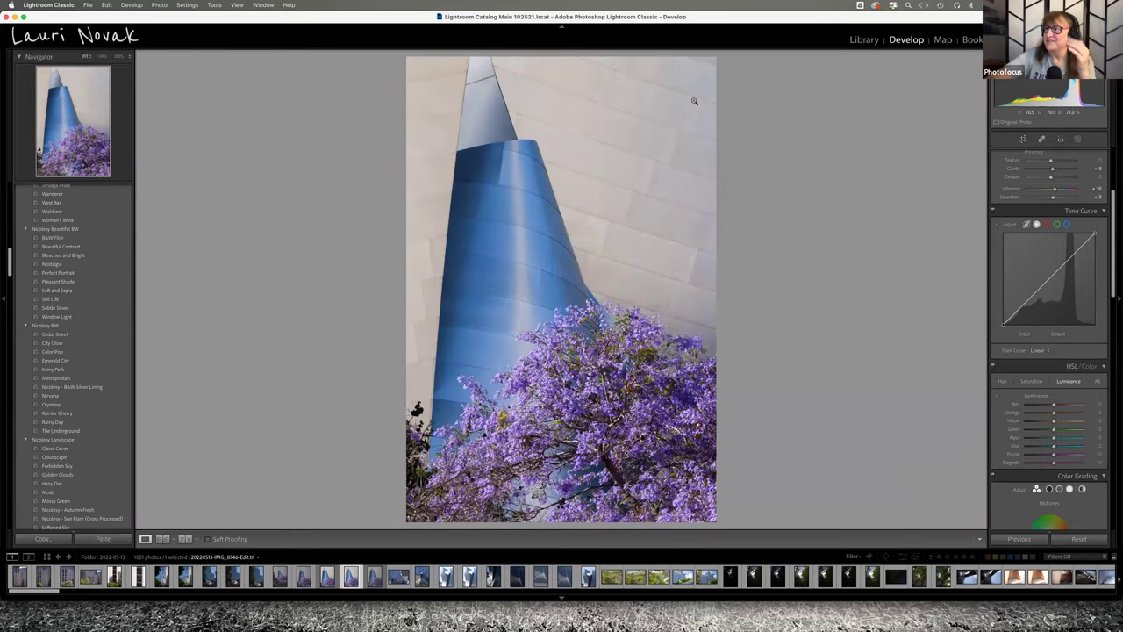
left_click(534, 114)
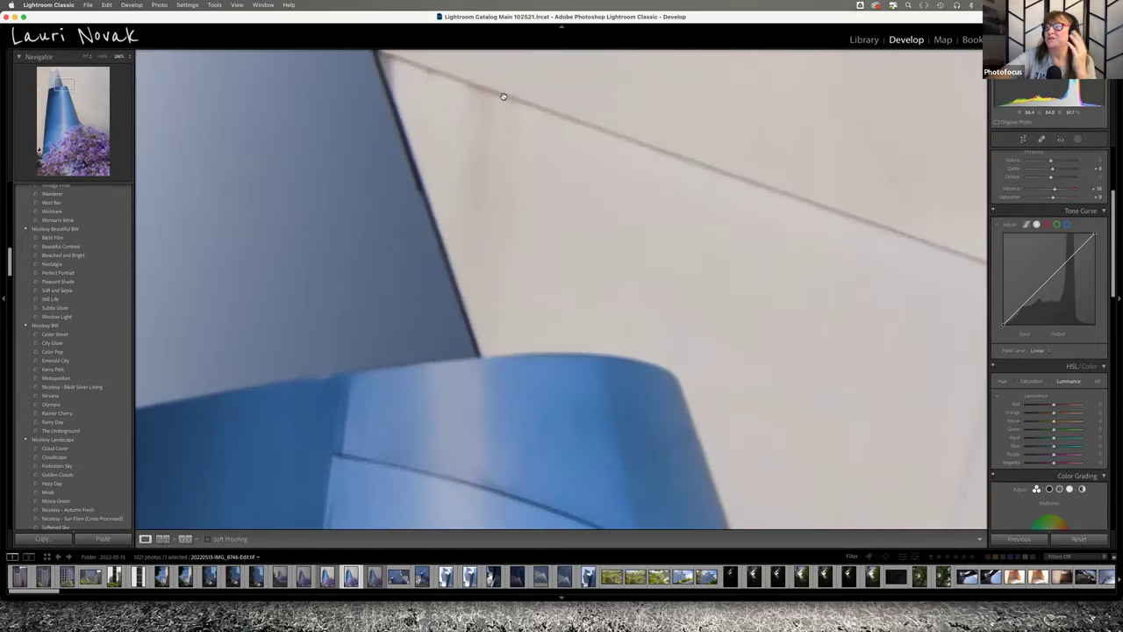
left_click(530, 182)
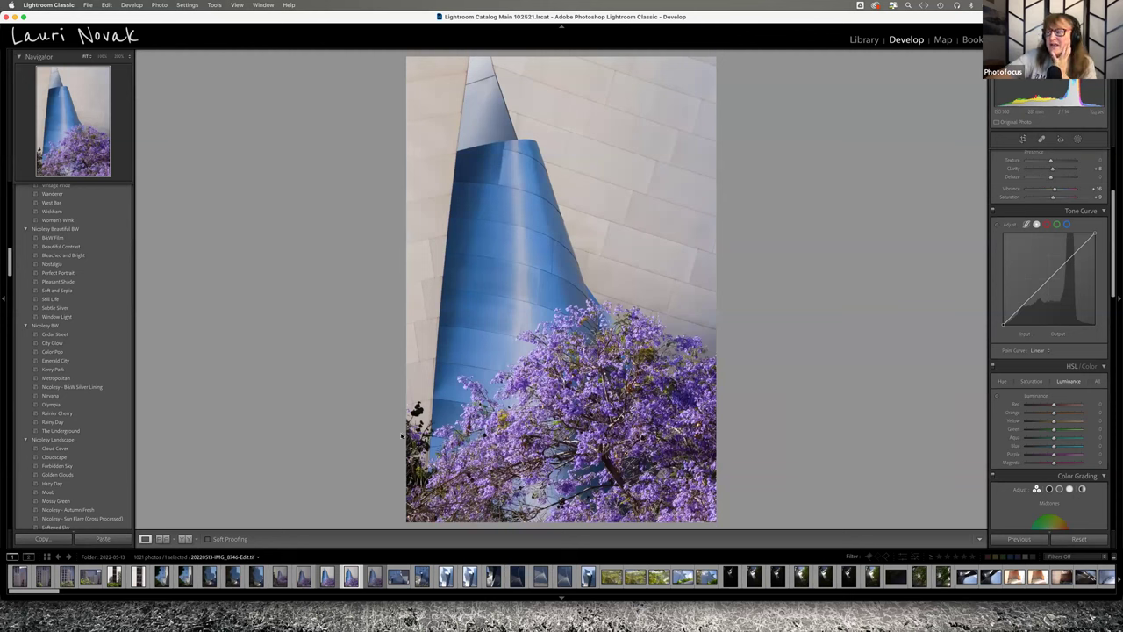
Compare the neighbouring edited versions of the tower photo and view the image full screen
left_click(326, 577)
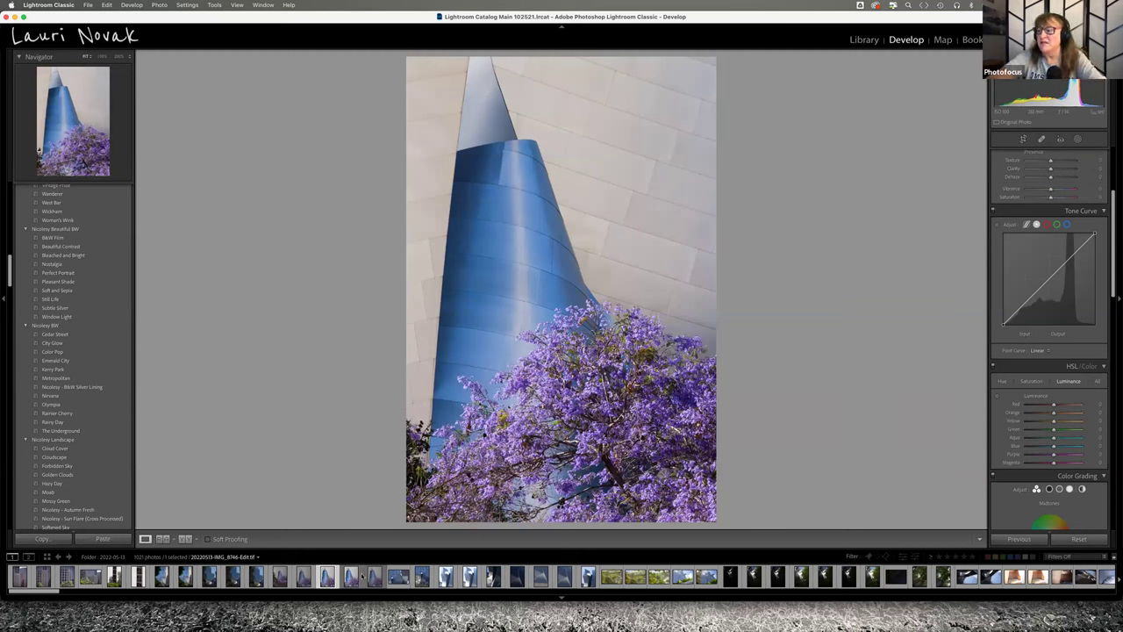
left_click(350, 577)
key("f")
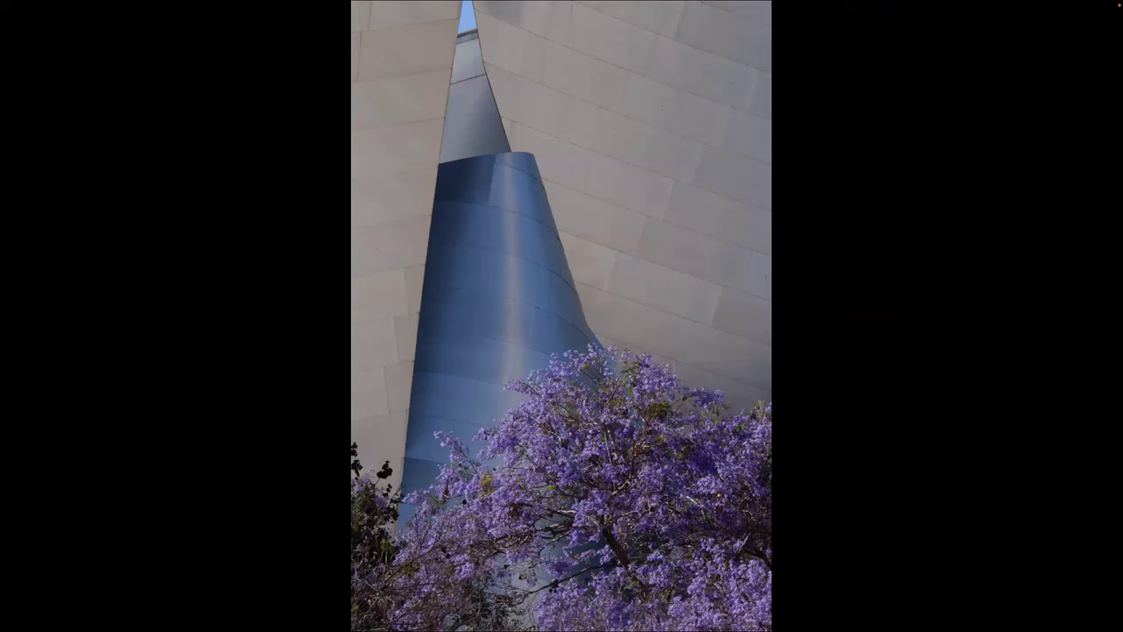
Leave the full-screen view and browse the folder's photo grid from the tower photos back to the first photos
key("Escape")
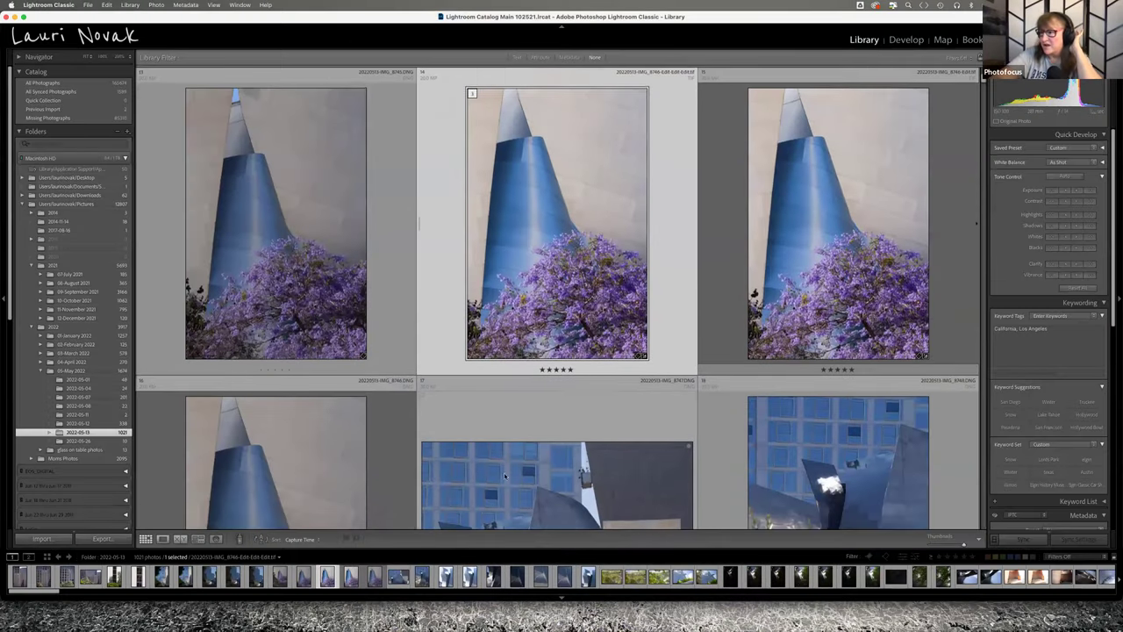
scroll(504, 476, "down", 2)
scroll(504, 476, "down", 10)
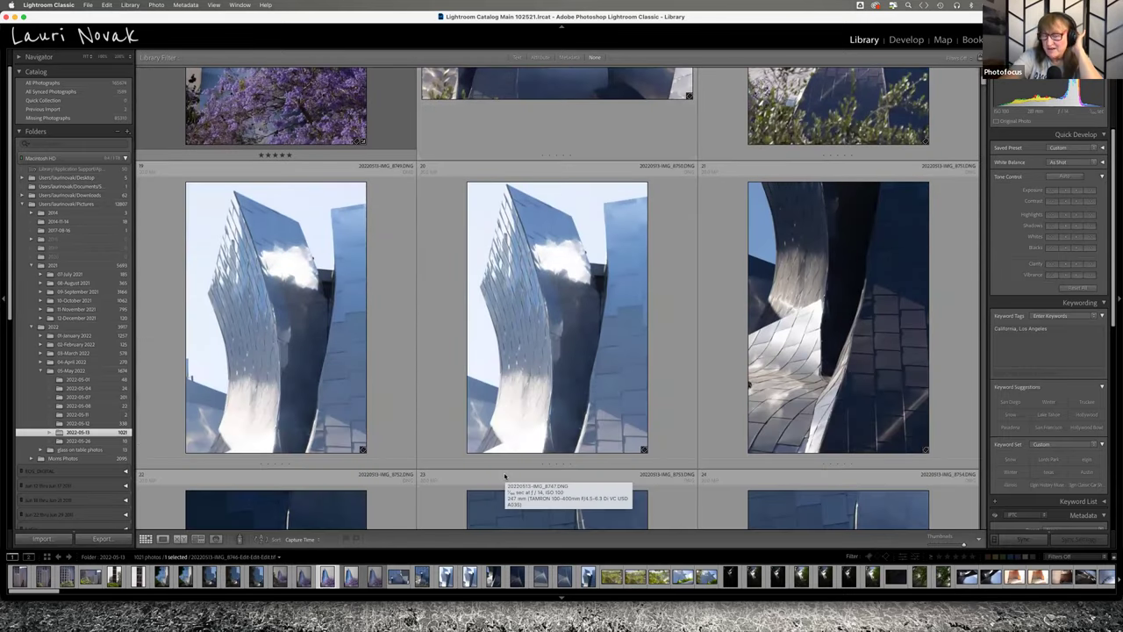
scroll(647, 440, "down", 8)
scroll(647, 440, "down", 8)
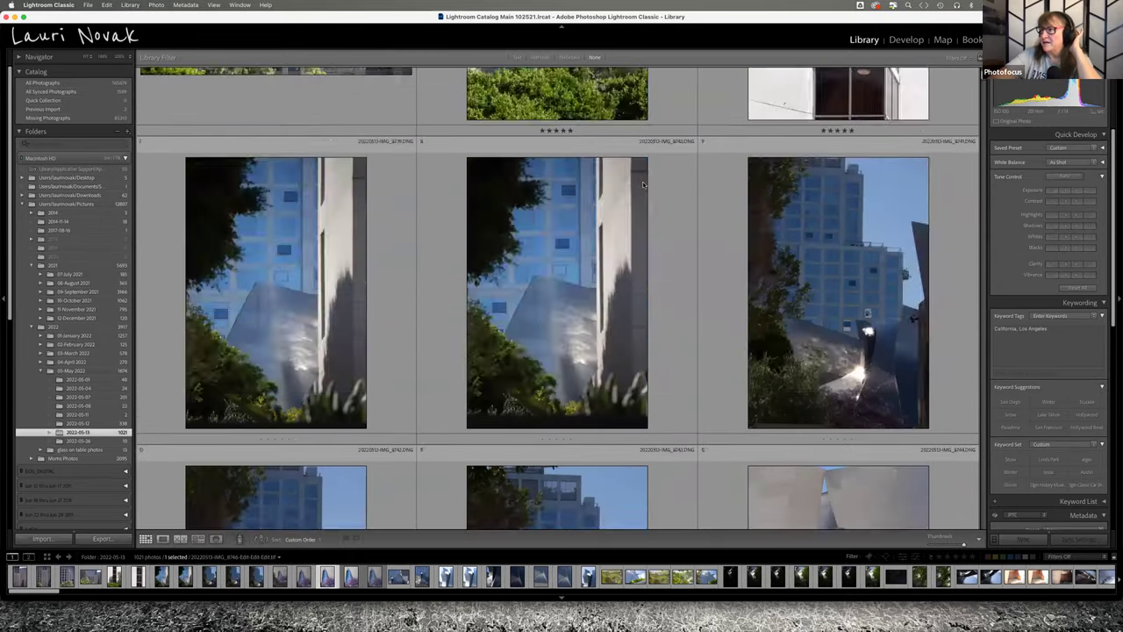
scroll(643, 184, "up", 10)
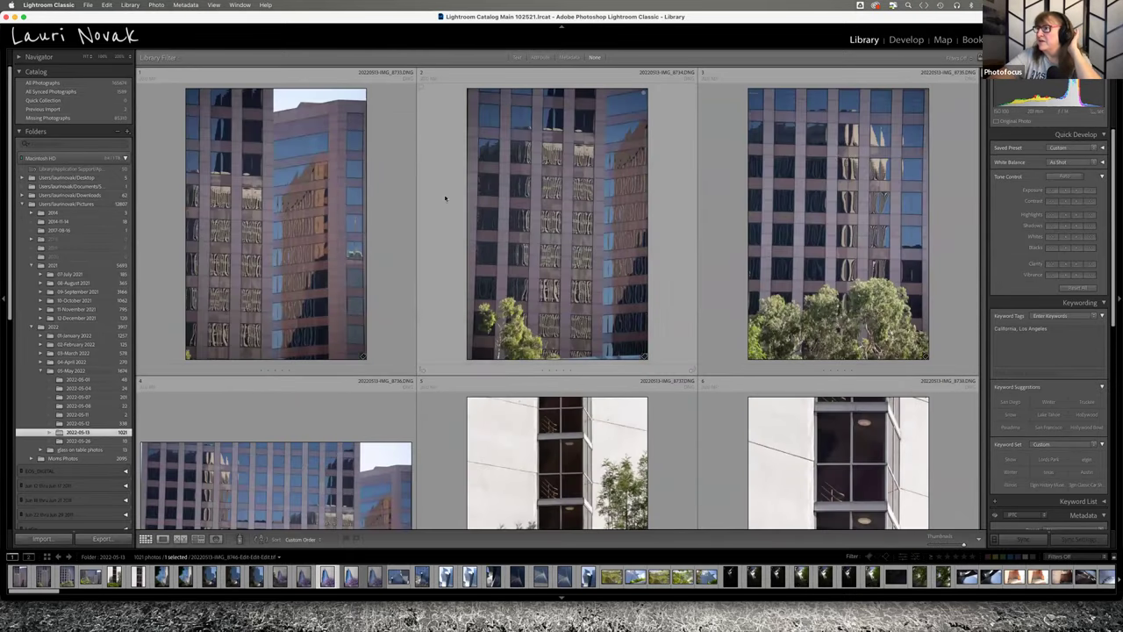
Open the folder's first office-building photo and inspect its blue window reflections up close
left_click(386, 210)
key("e")
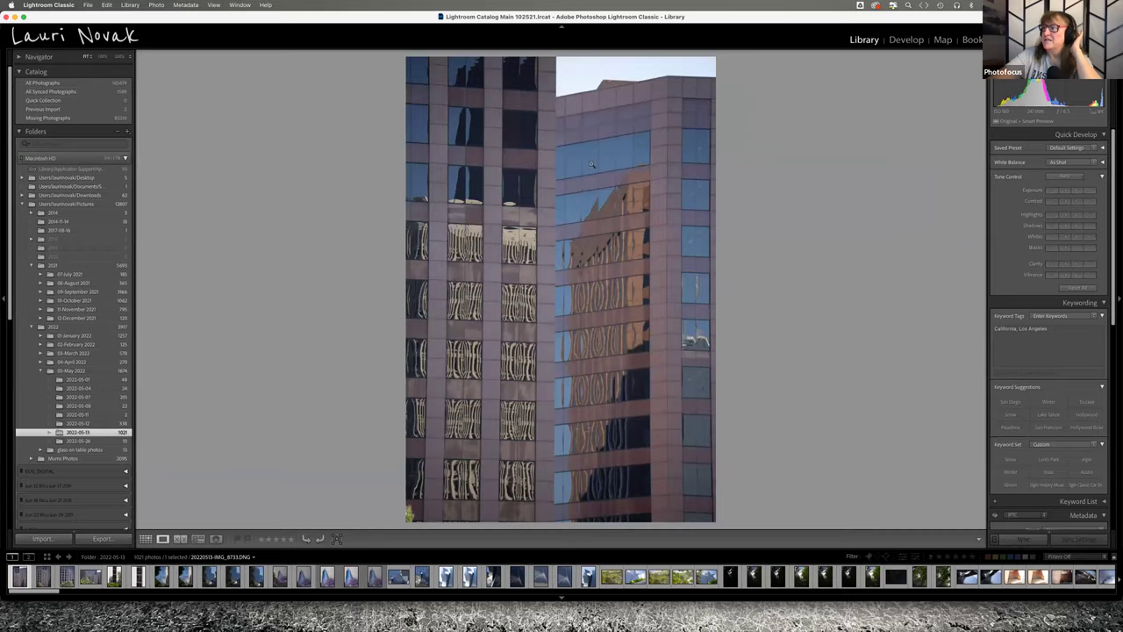
left_click(592, 150)
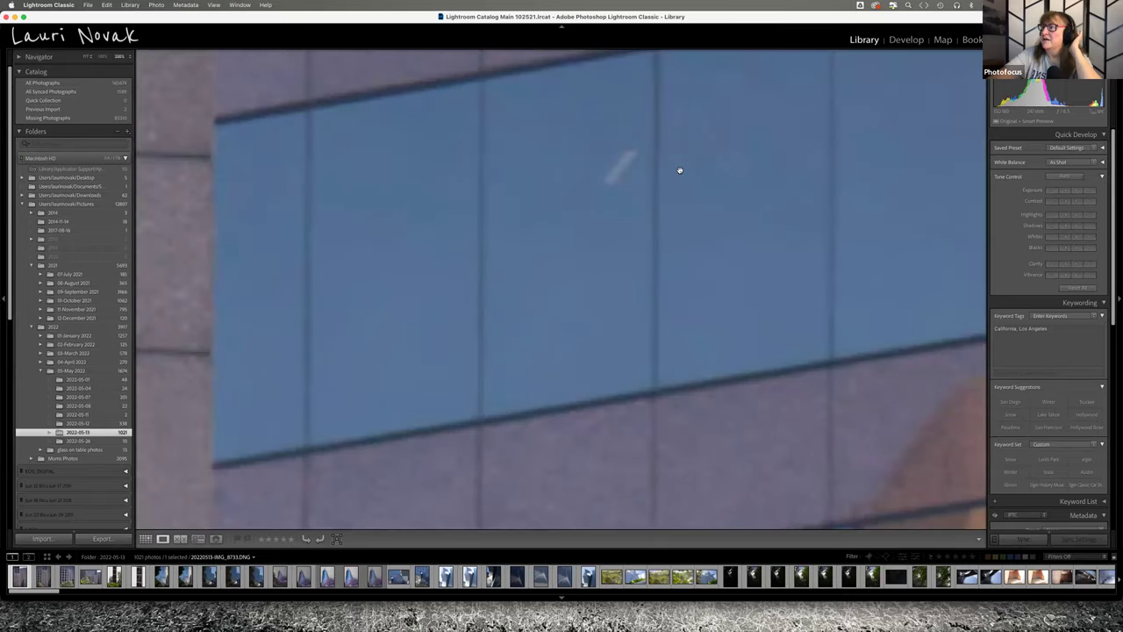
left_click(610, 229)
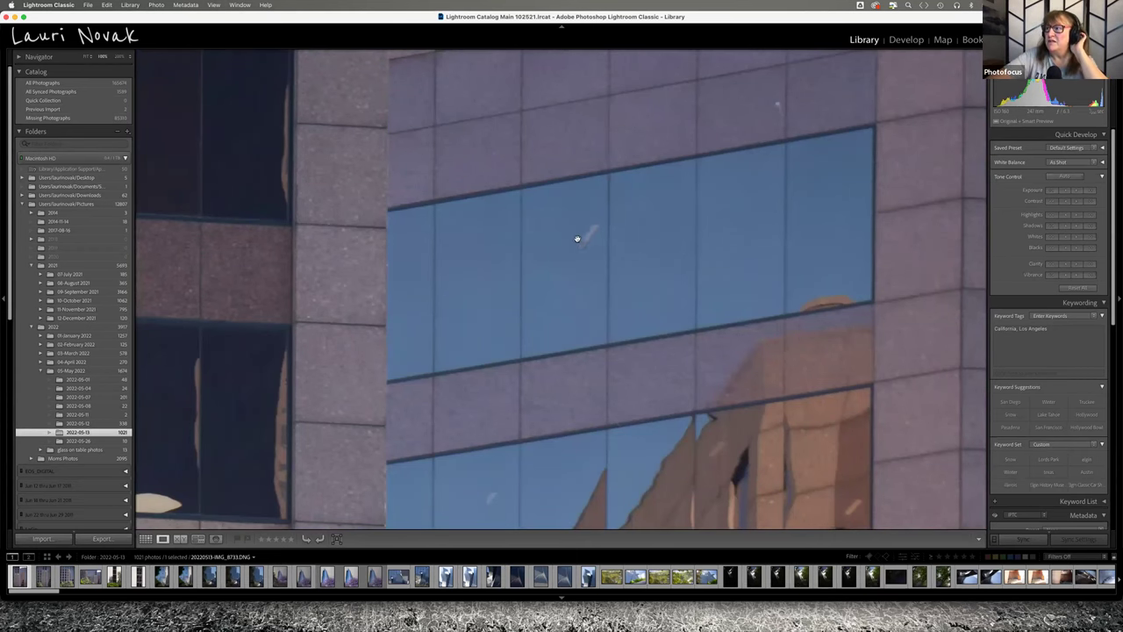
left_click(562, 434)
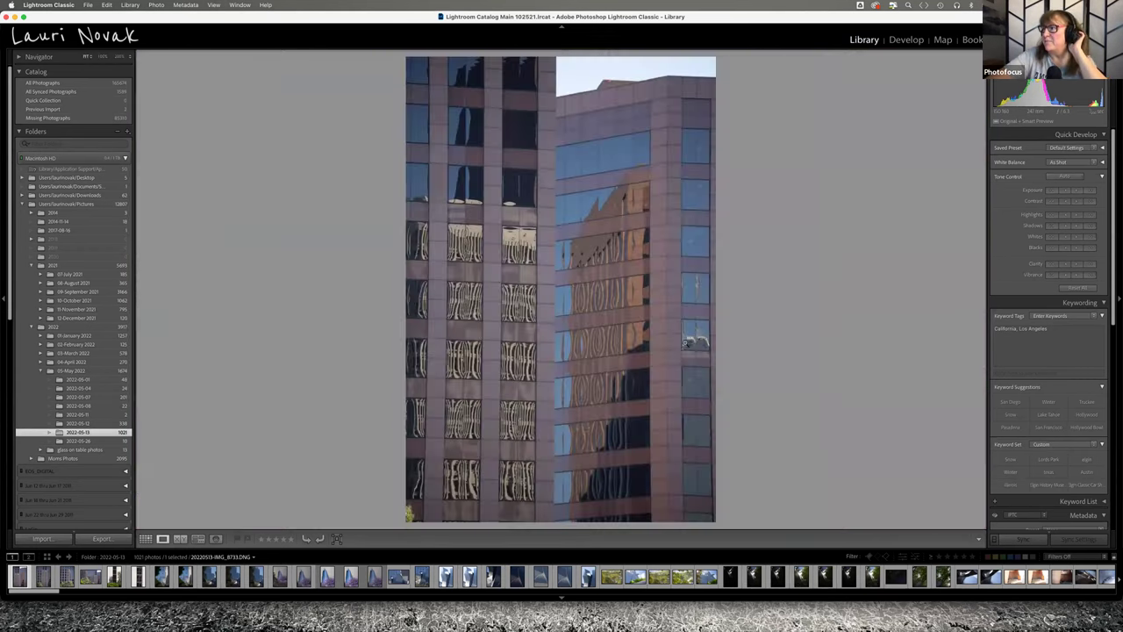
Inspect the narrow column of windows along the building's outer edge up close, and return to the whole photo
left_click(701, 373)
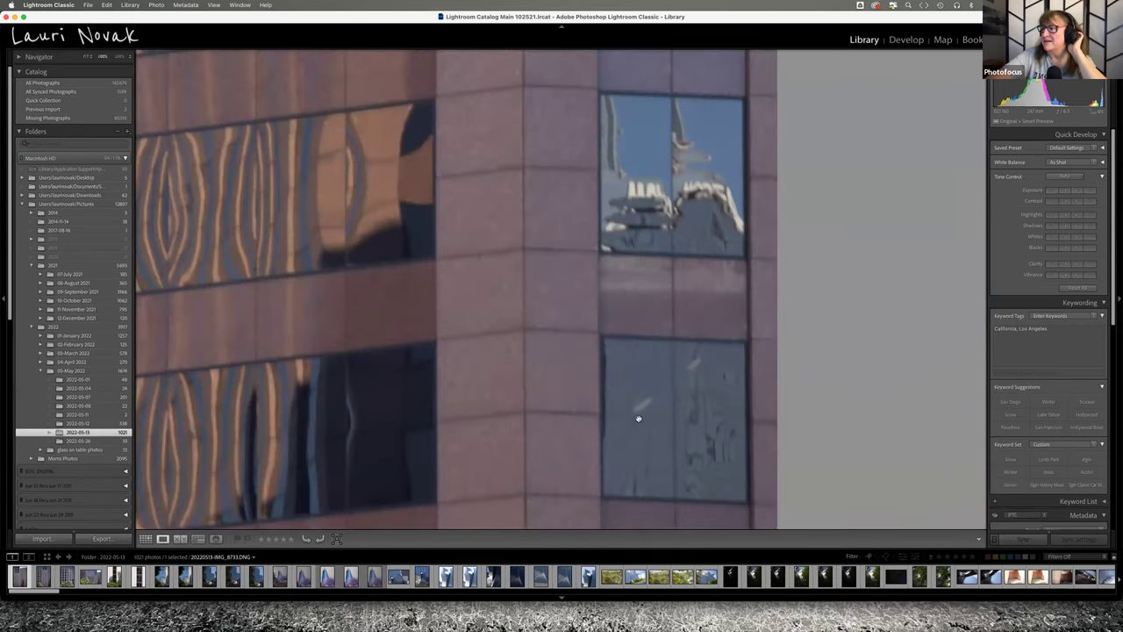
scroll(668, 476, "up", 5)
scroll(668, 477, "up", 5)
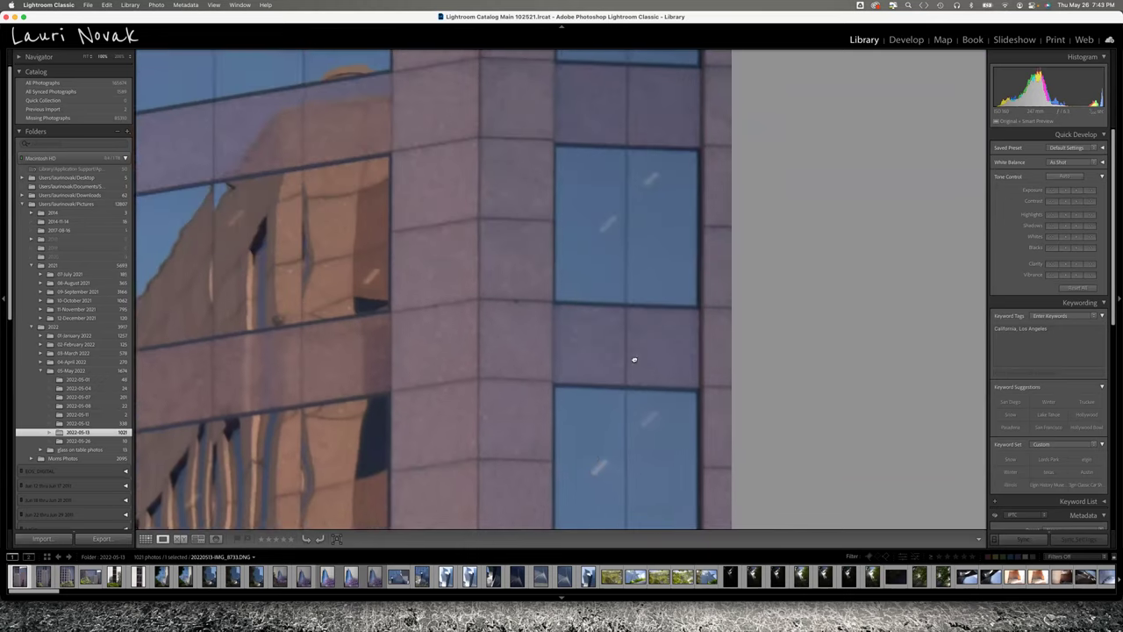
scroll(635, 356, "up", 5)
left_click(561, 300)
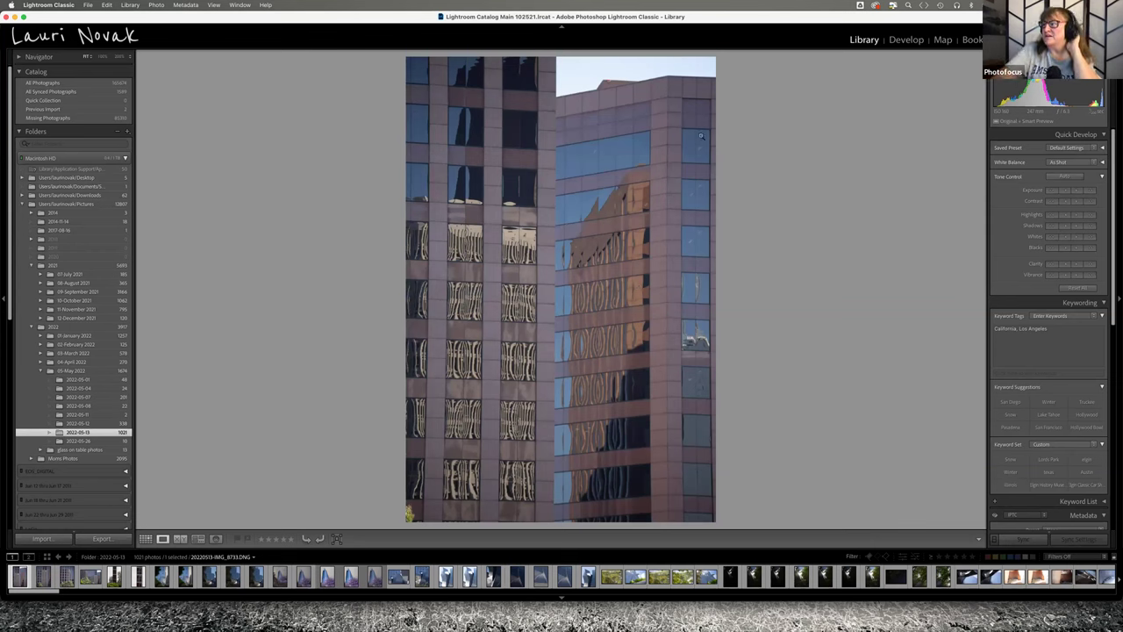
left_click(700, 347)
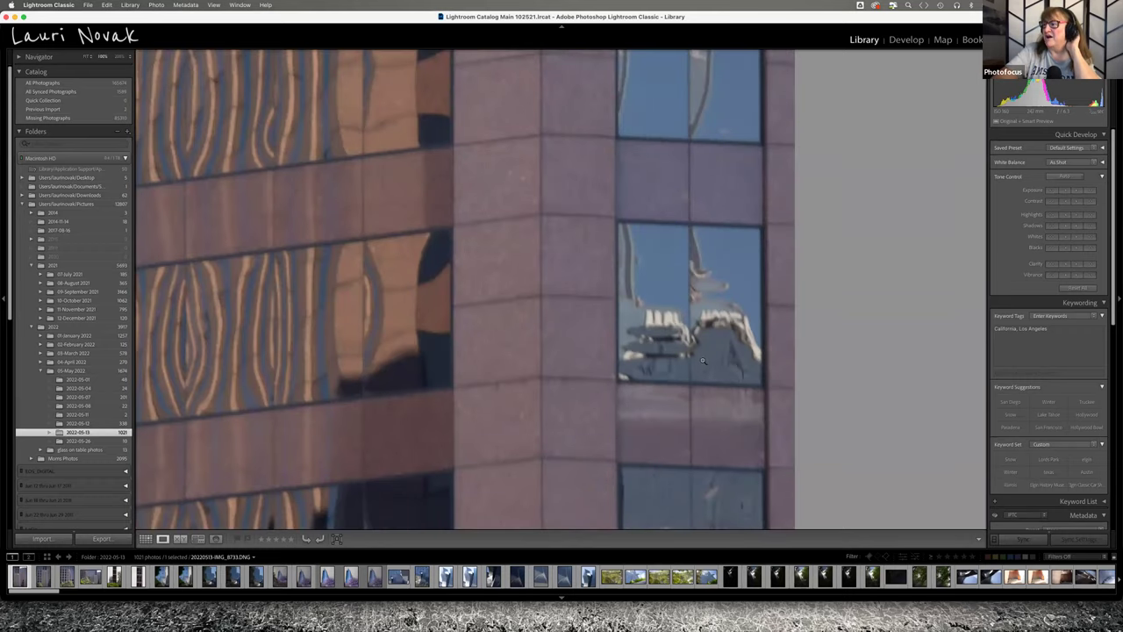
left_click(701, 355)
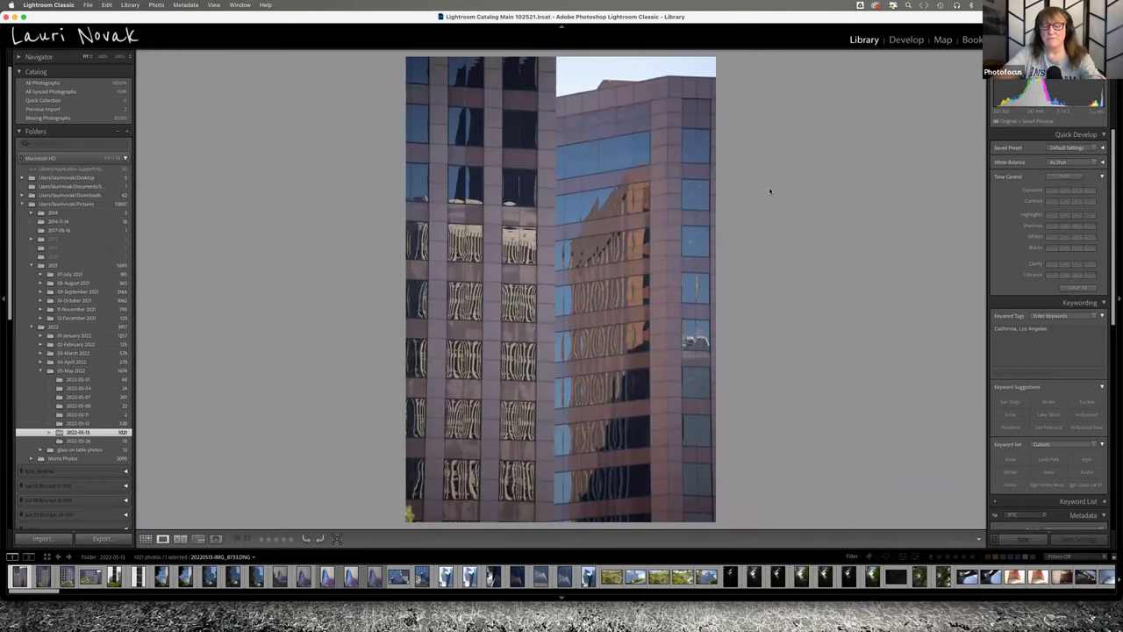
Crop the sky and the outer window column out of the office-building photo, and undo that crop
key("r")
left_click_drag(713, 59, 689, 84)
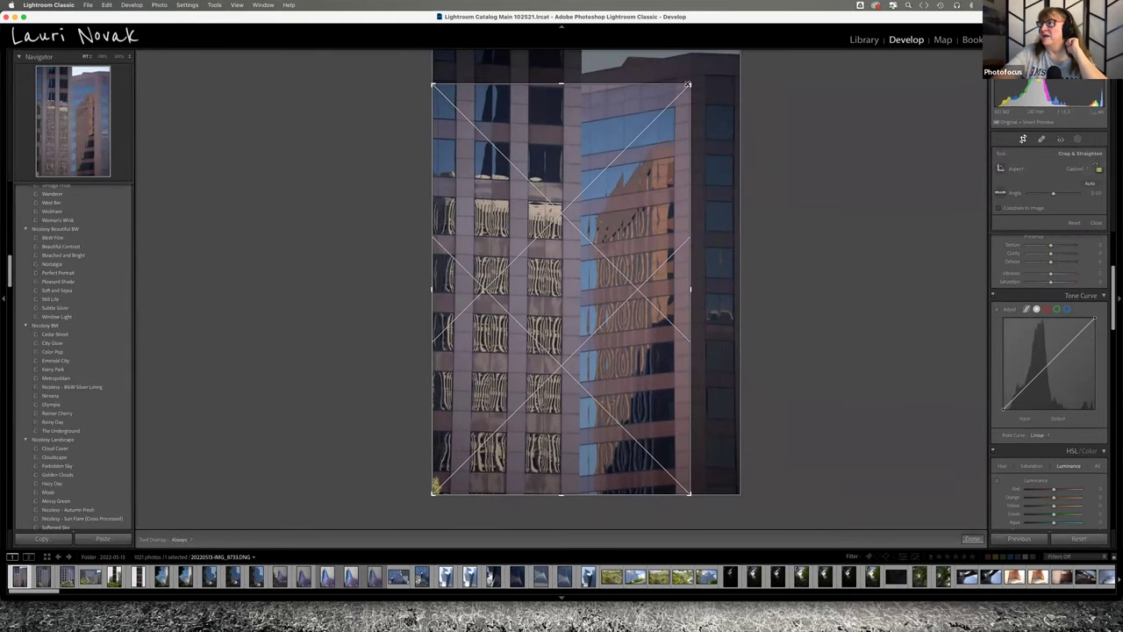
key("Return")
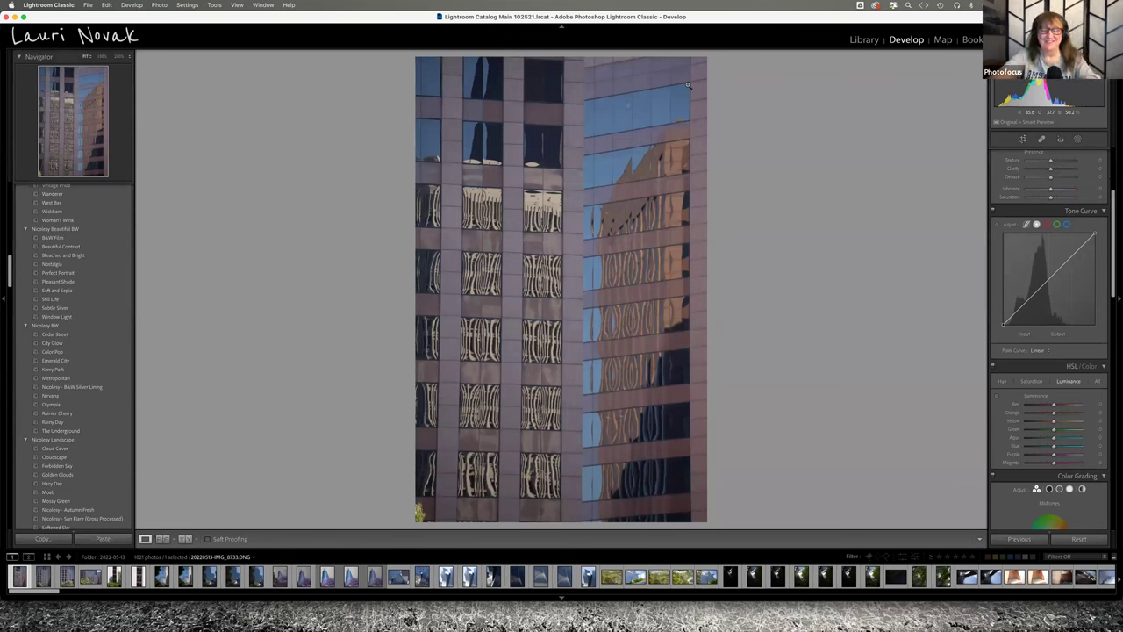
key("super+z")
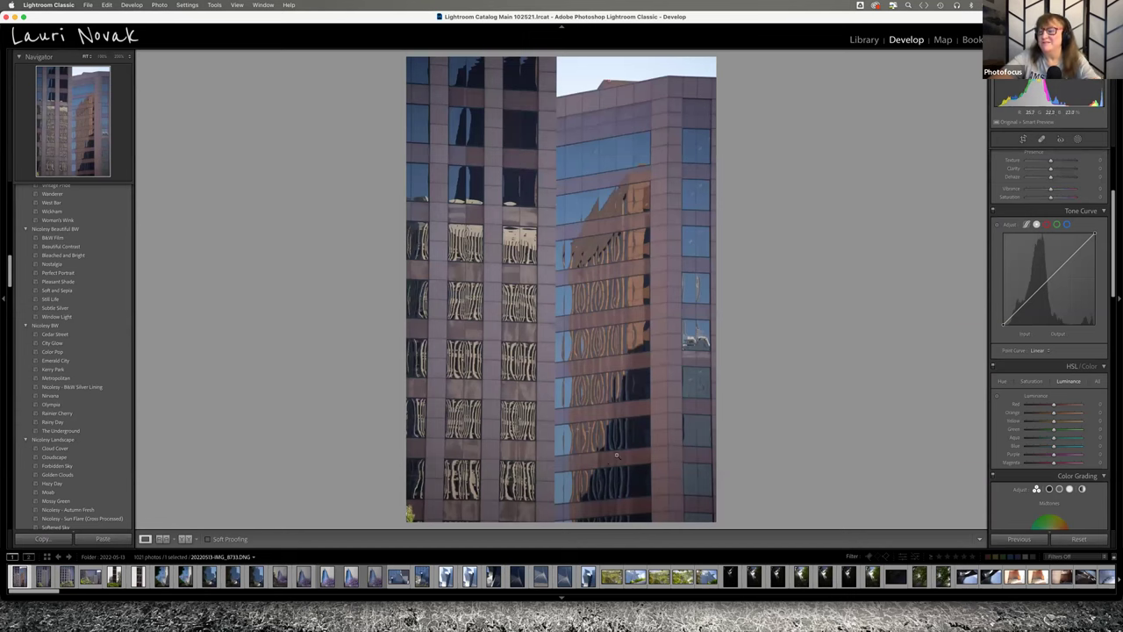
Lock the crop's aspect ratio at Original and try to extend the crop past the photo's lower edge
key("r")
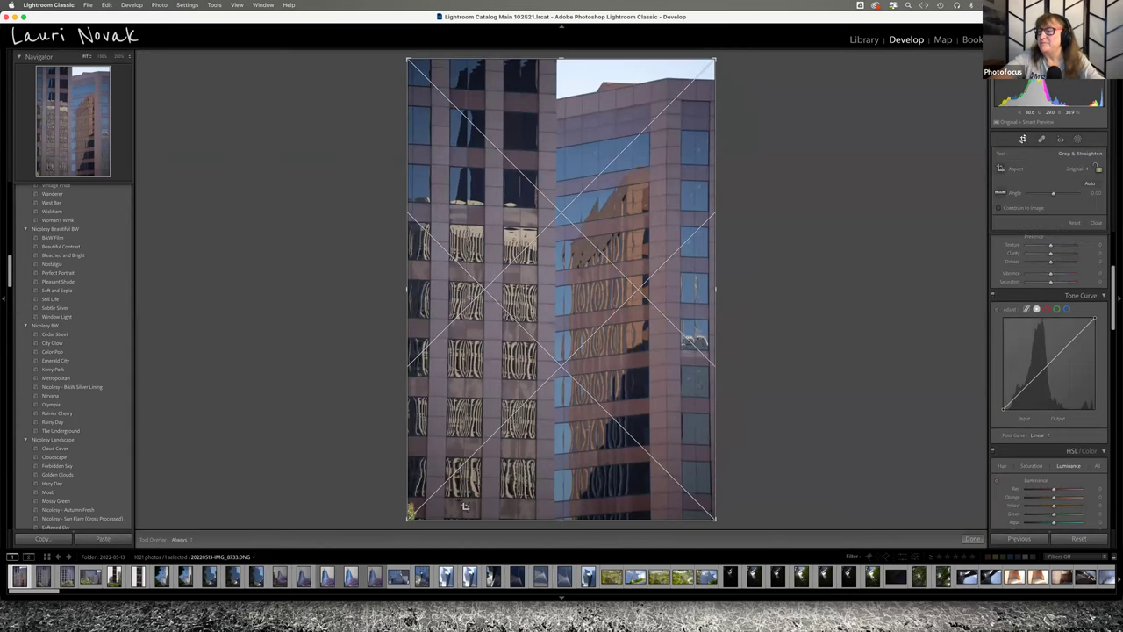
left_click(1100, 167)
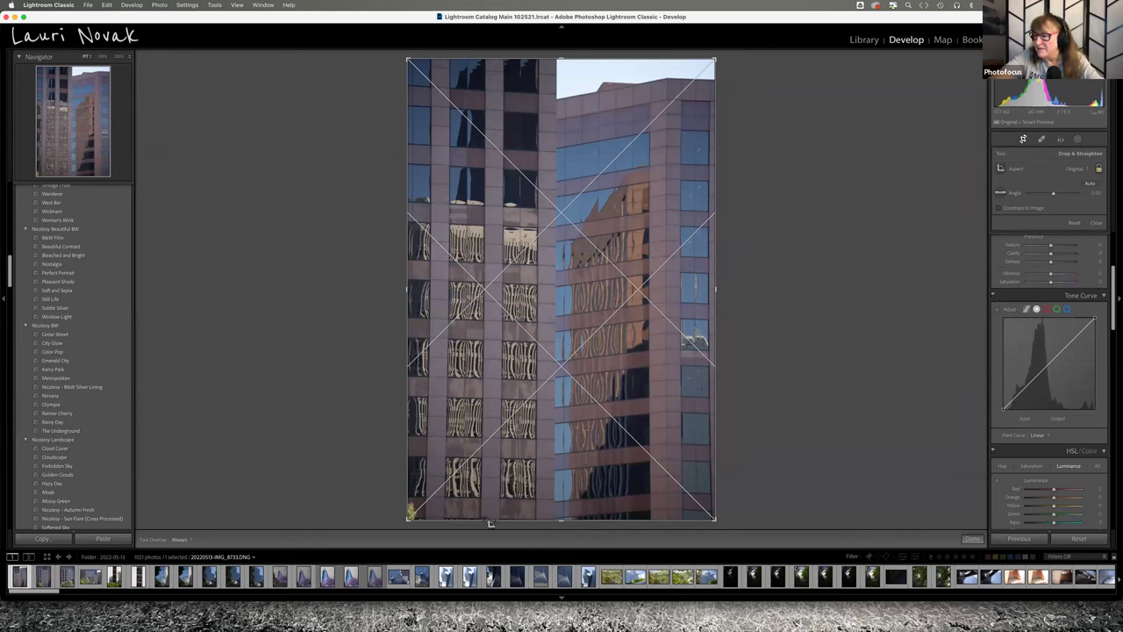
left_click_drag(561, 520, 559, 531)
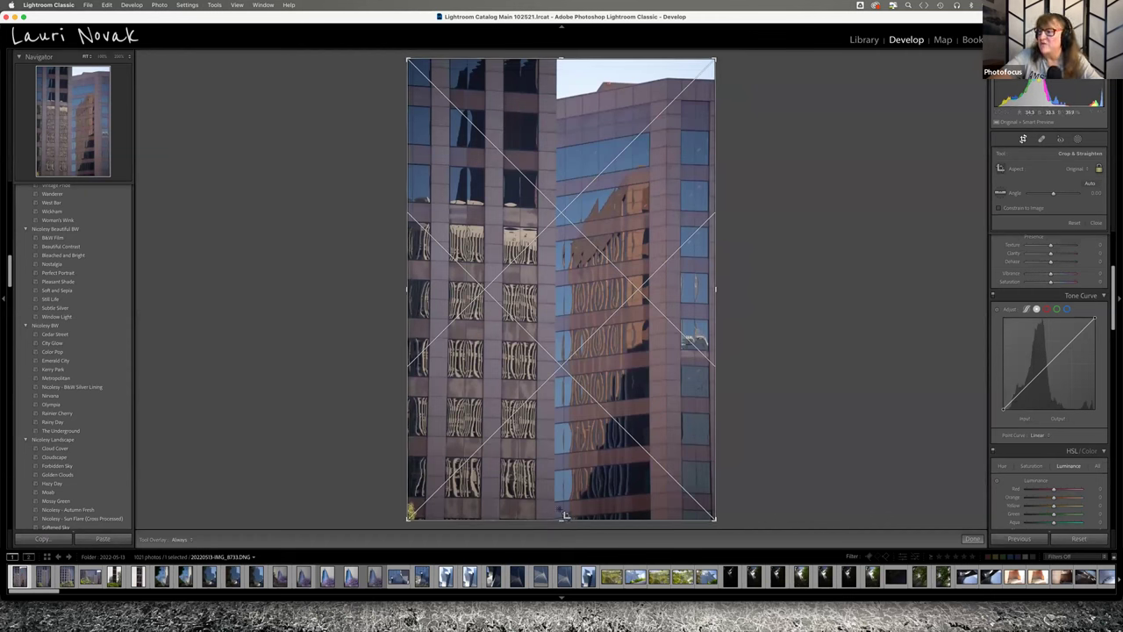
Enable Remove Chromatic Aberration and Profile Corrections for the Tamron lens, and straighten the building with Auto Upright
scroll(1041, 322, "down", 3)
scroll(1040, 322, "down", 8)
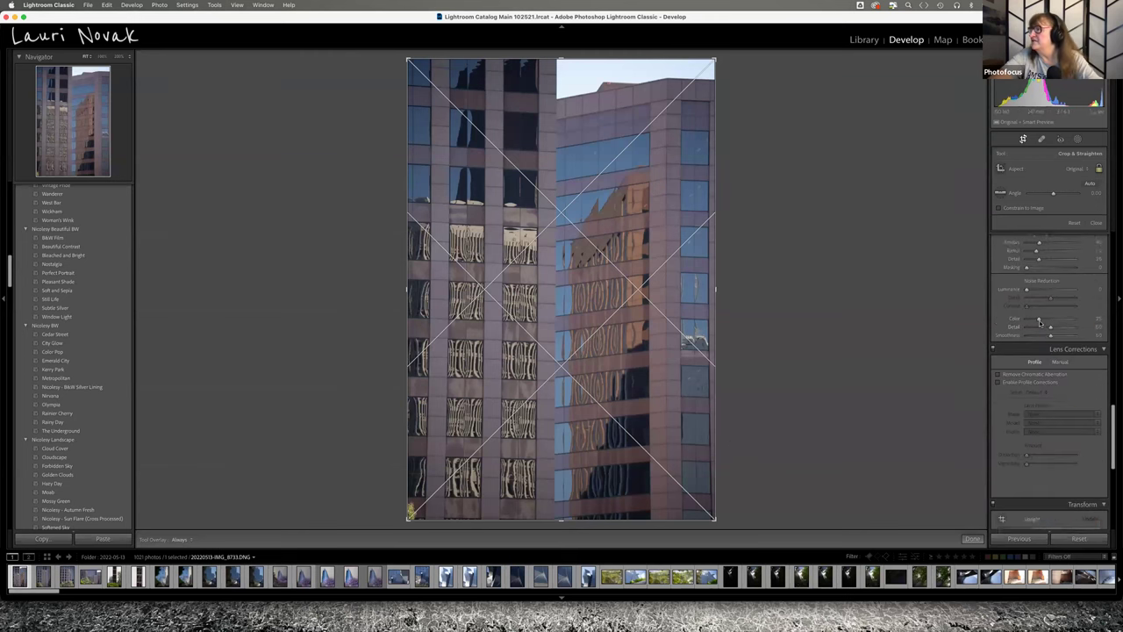
left_click(1034, 373)
scroll(1044, 412, "down", 2)
left_click(1052, 453)
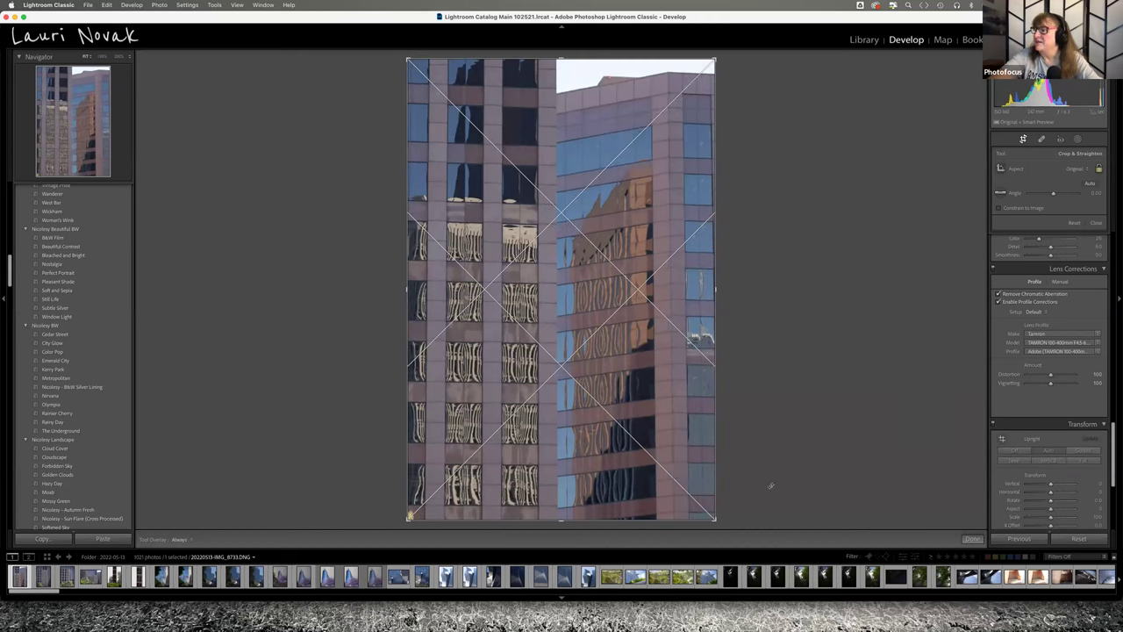
Crop the straightened building photo tightly to its window reflections, excluding the sky and the outer window column
left_click_drag(562, 520, 561, 514)
key("Return")
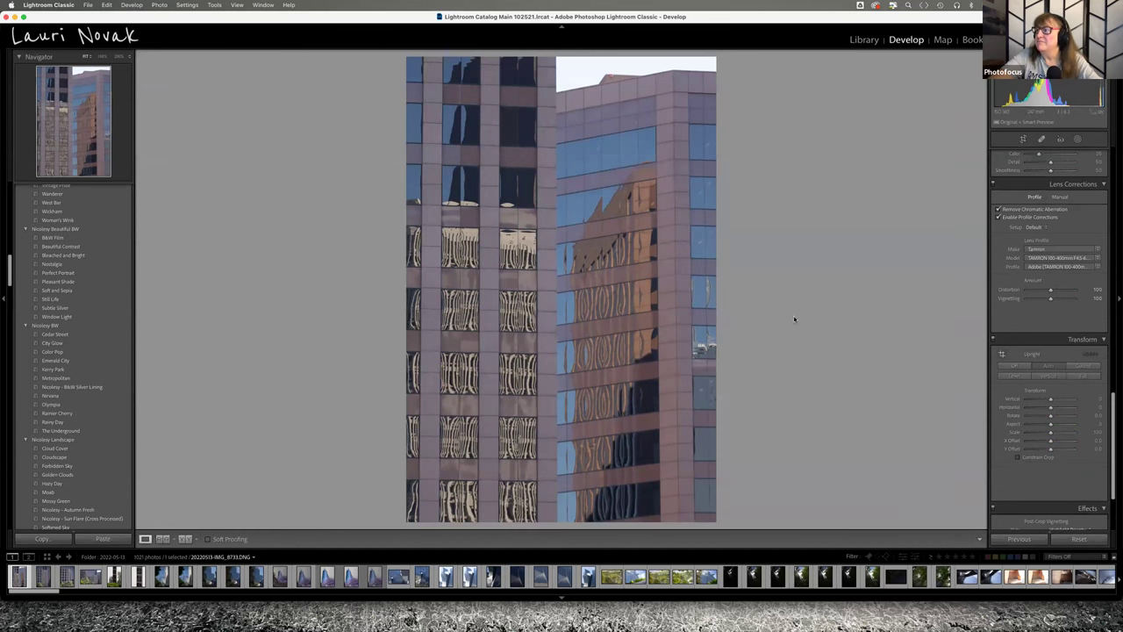
key("r")
left_click_drag(708, 66, 689, 90)
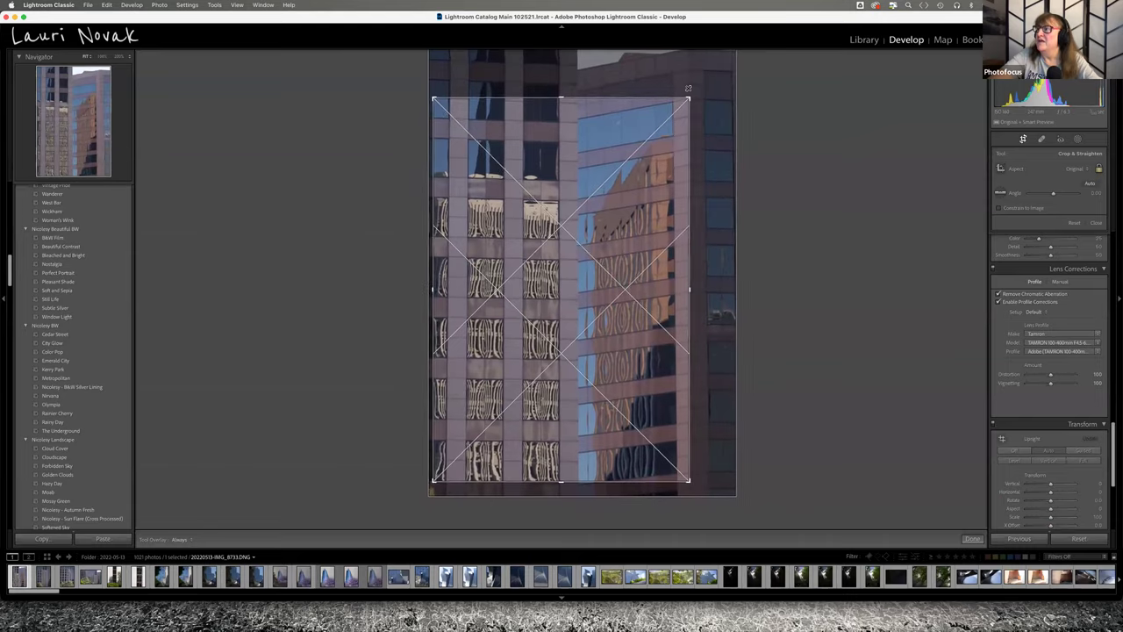
key("Return")
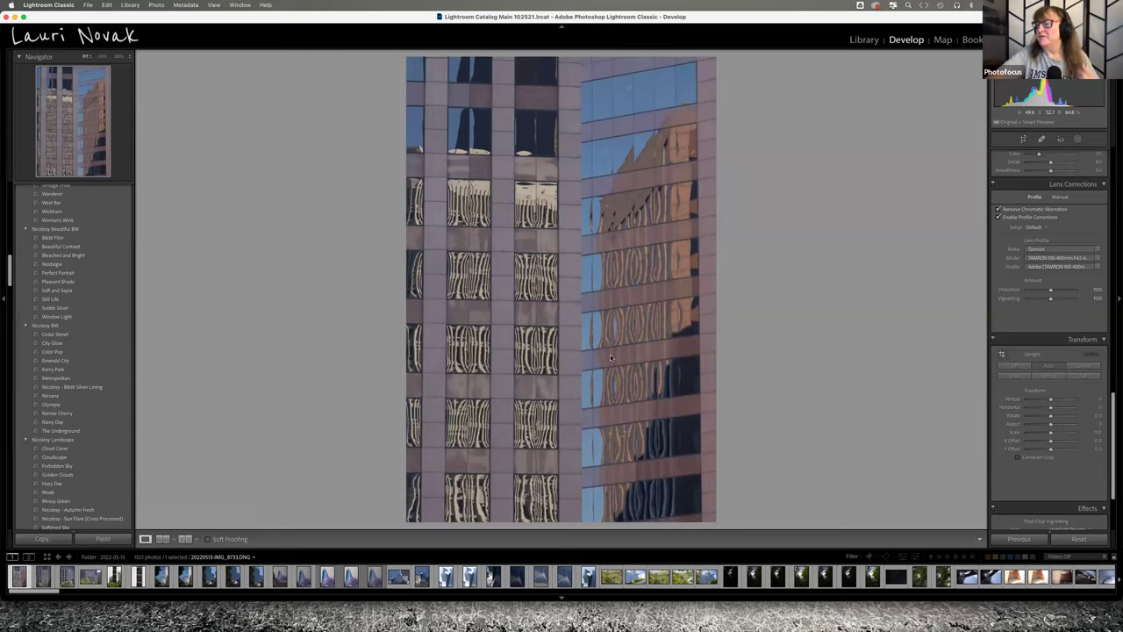
Return to the photo grid, browse the nearby shots and open the shaded high-rise photo IMG_8742
key("g")
scroll(512, 429, "down", 10)
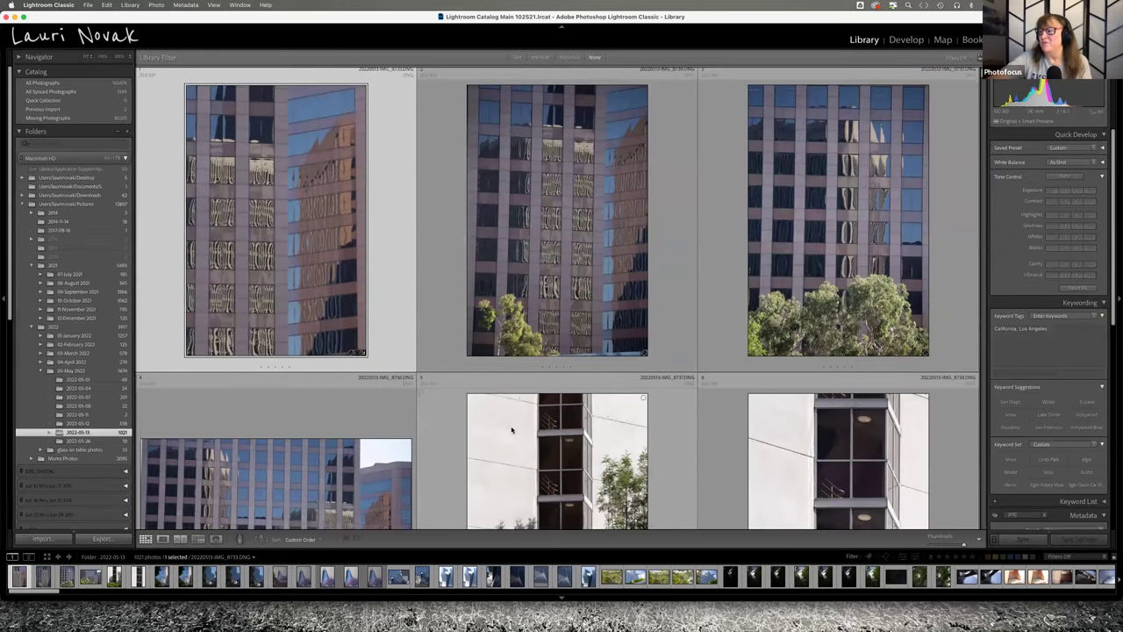
scroll(511, 429, "down", 2)
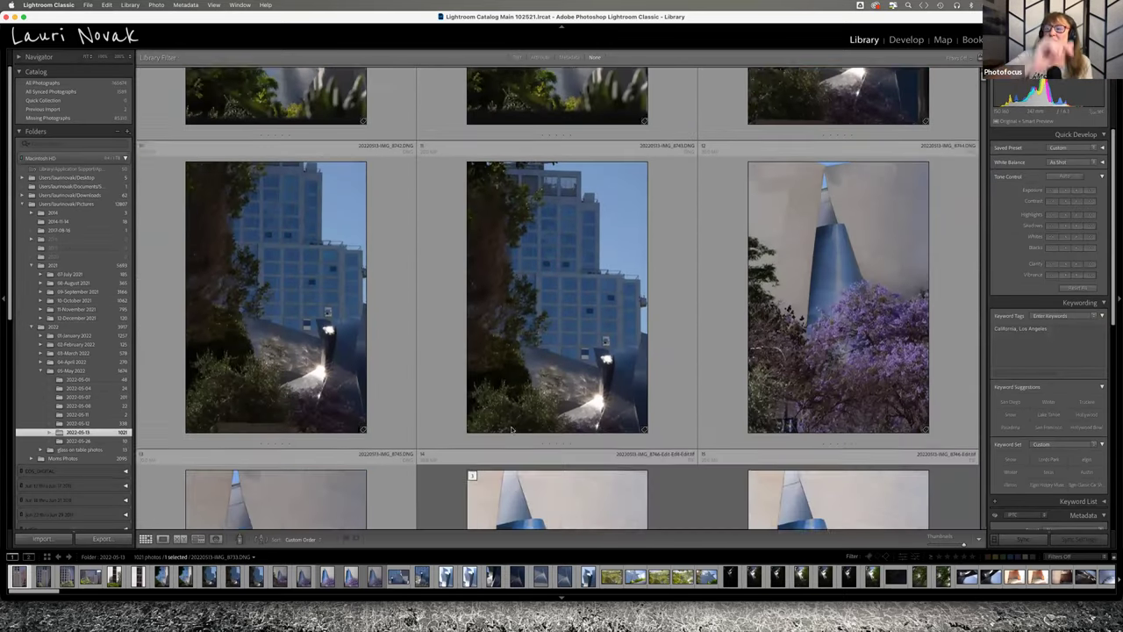
scroll(511, 429, "up", 3)
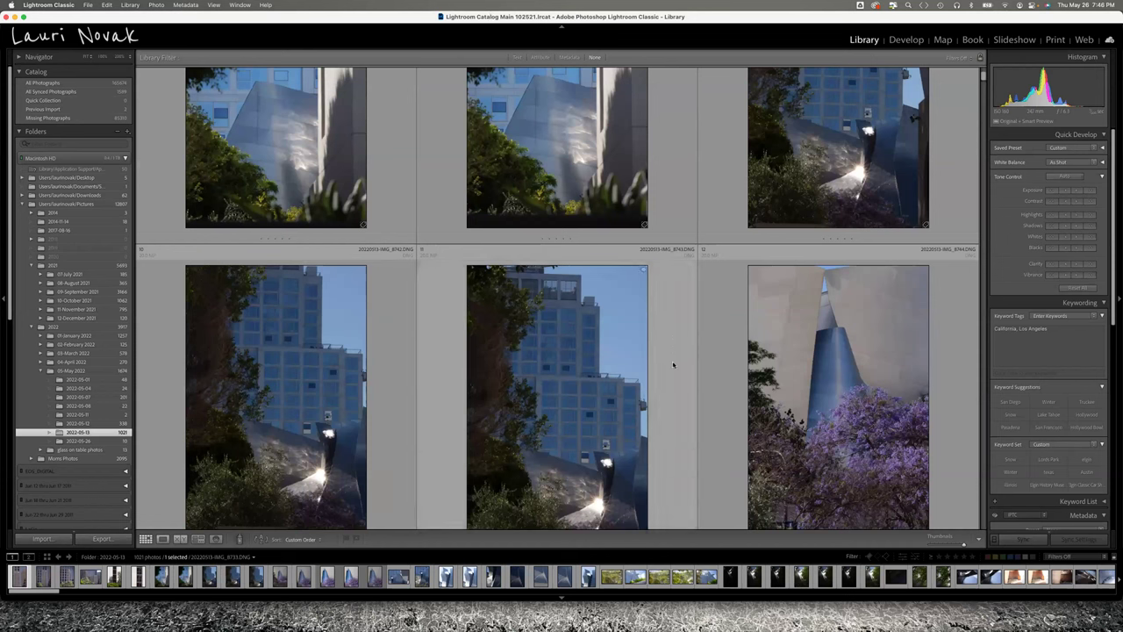
double_click(368, 364)
left_click_drag(508, 384, 497, 274)
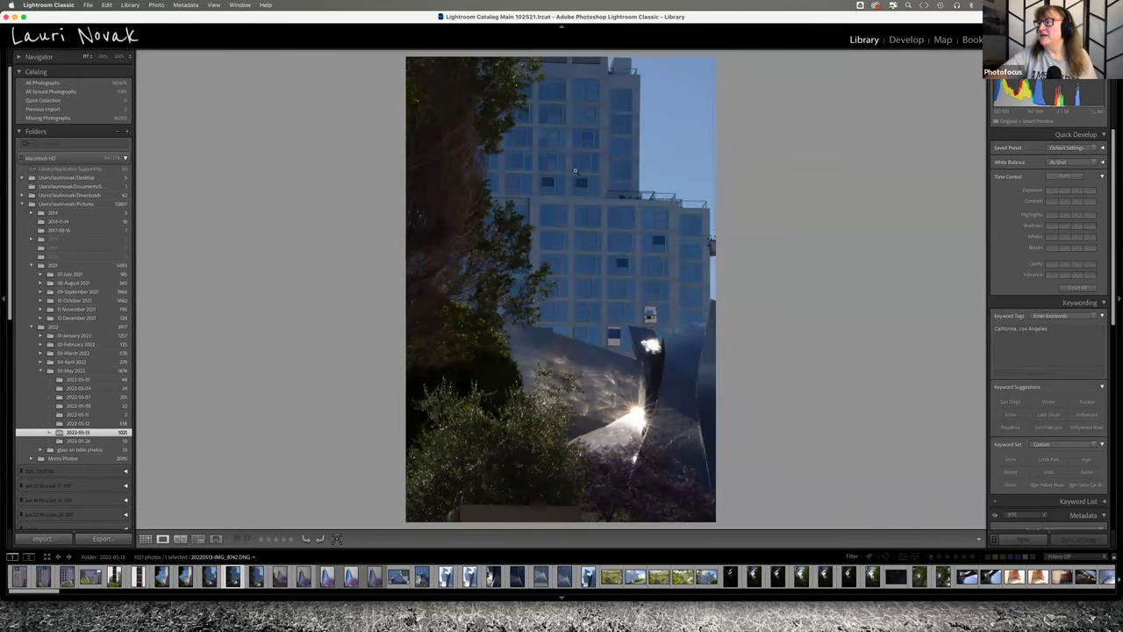
Inspect the high-rise's windows and wall panels up close at several places for dust spots
left_click(661, 241)
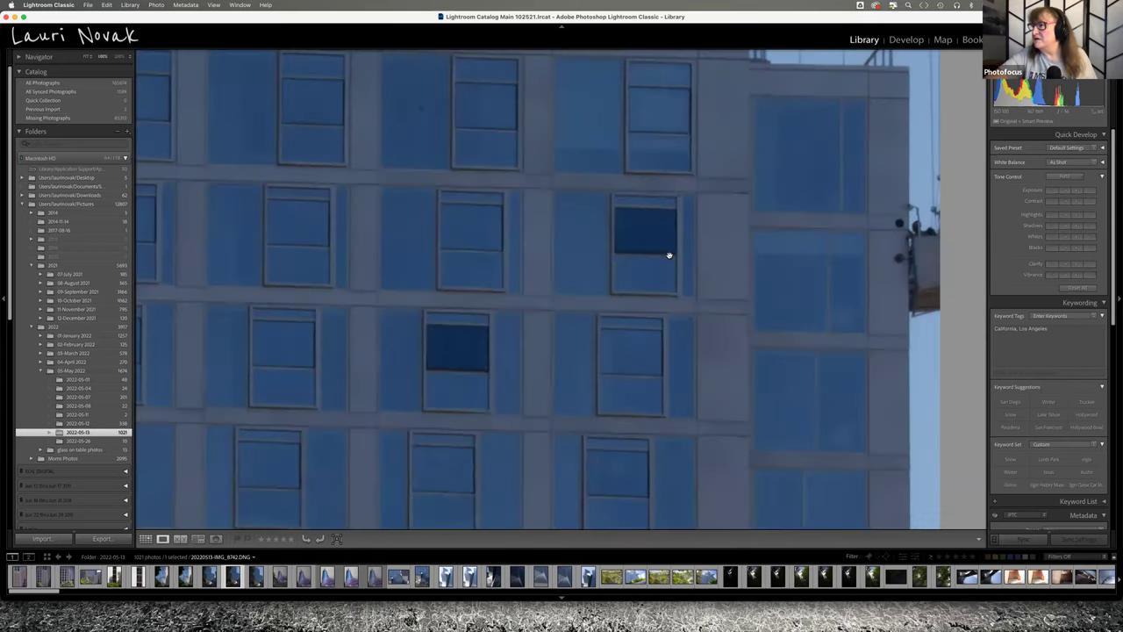
left_click(597, 318)
left_click(571, 182)
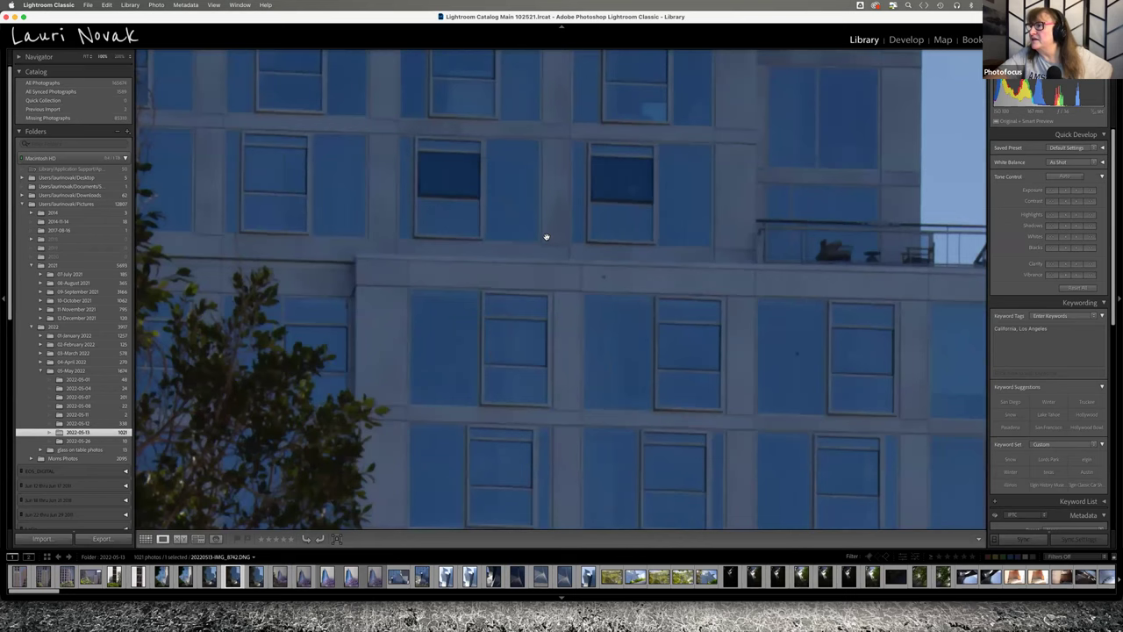
left_click(551, 297)
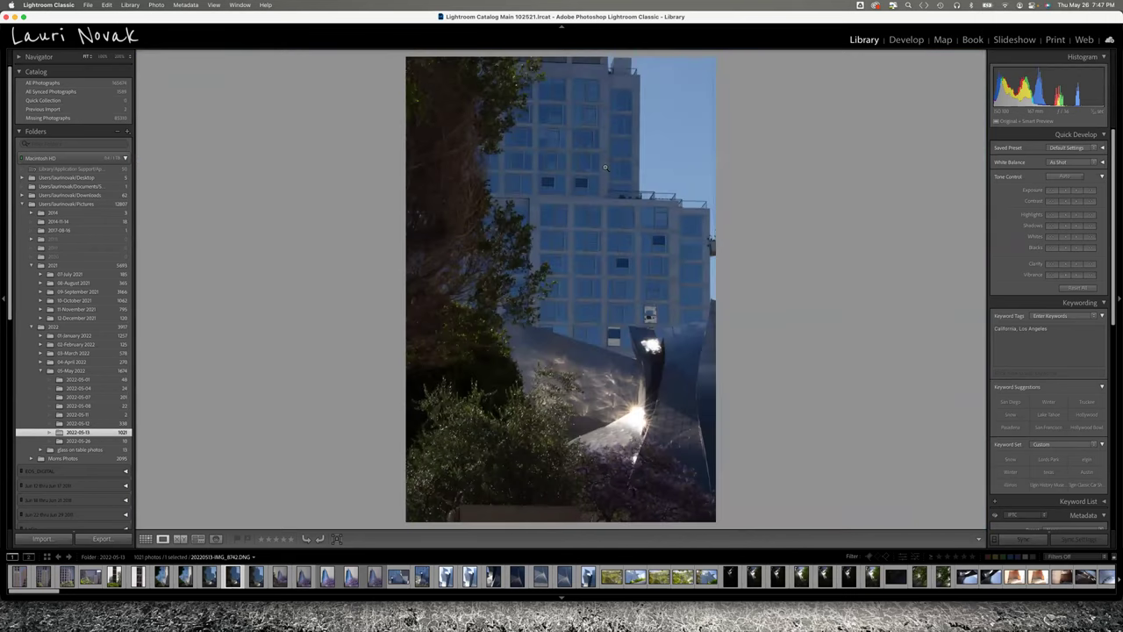
left_click(580, 183)
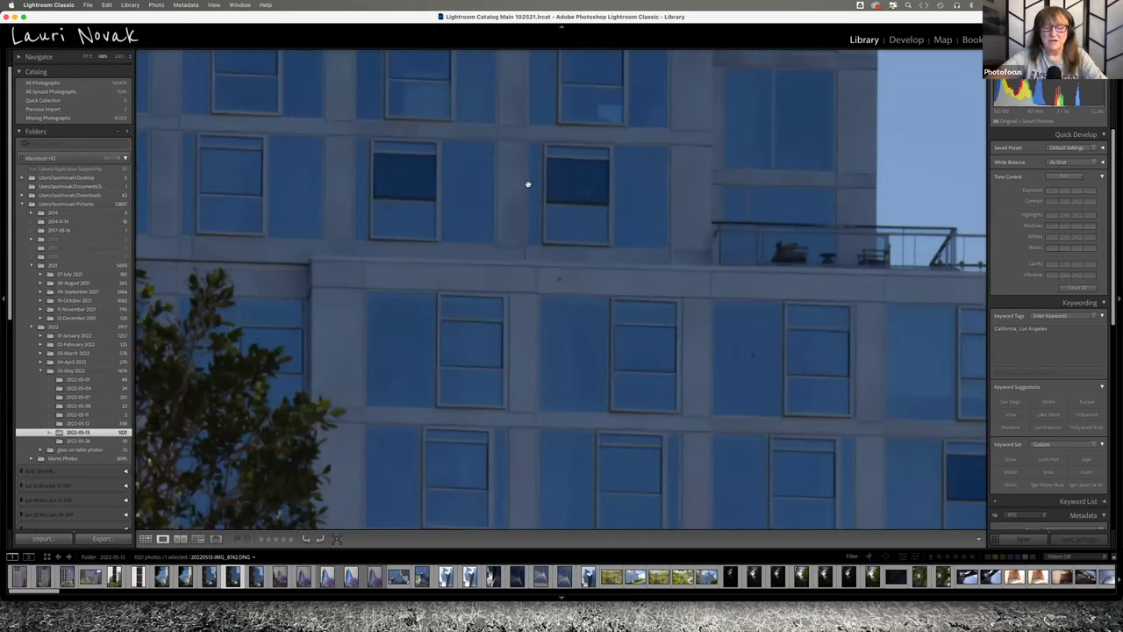
Examine the high-rise's facade with the Spot Removal tool's Visualize Spots view, and turn that view off
key("d")
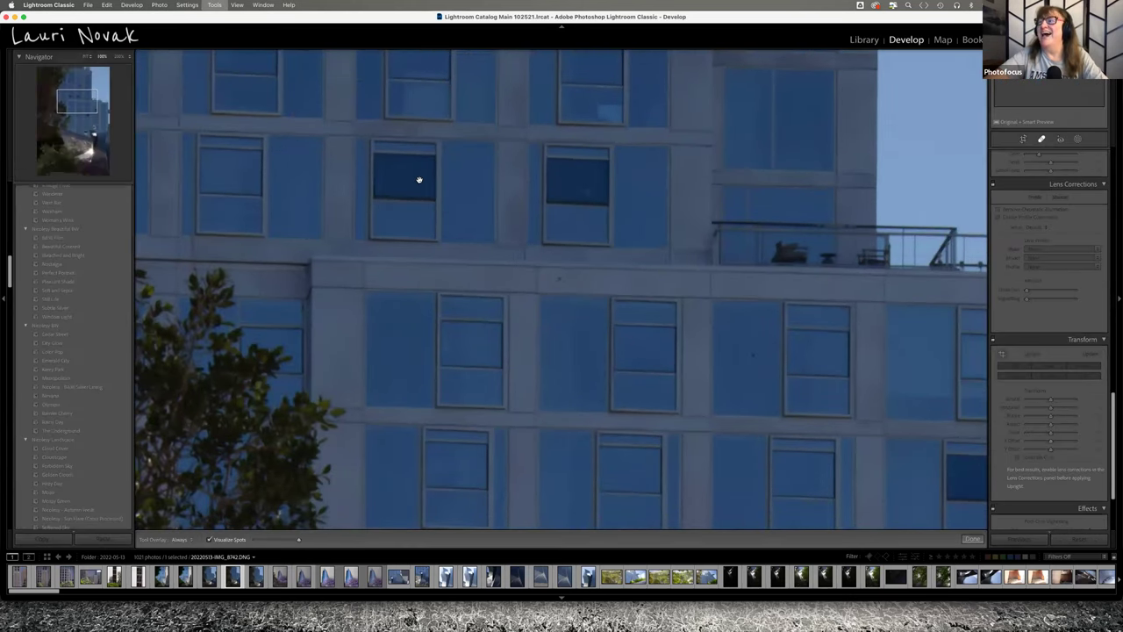
key("q")
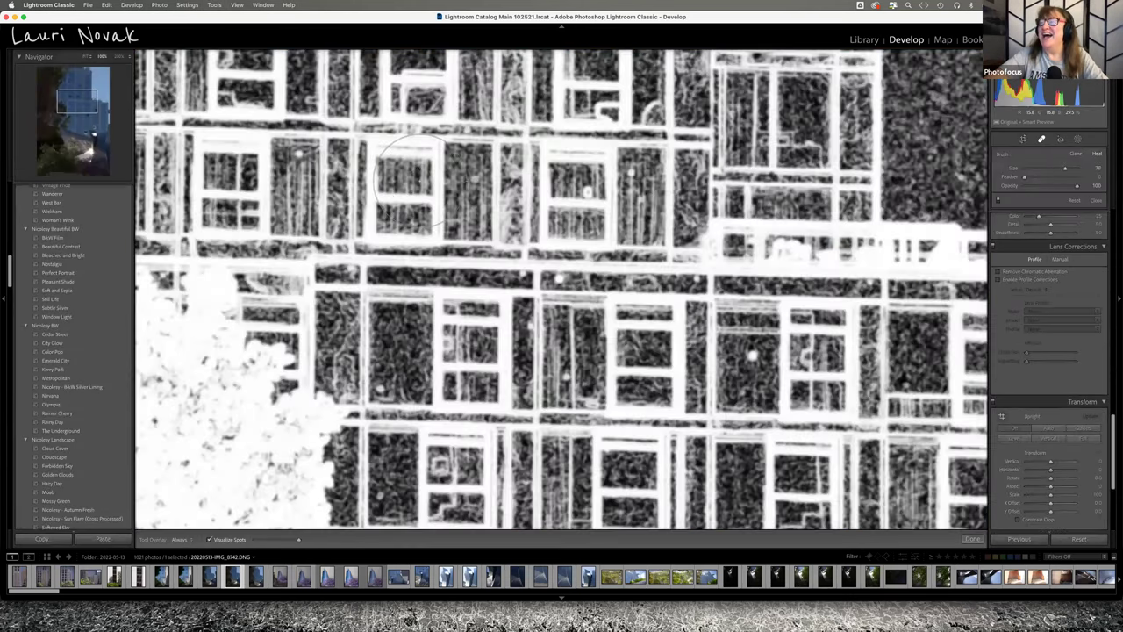
left_click(209, 539)
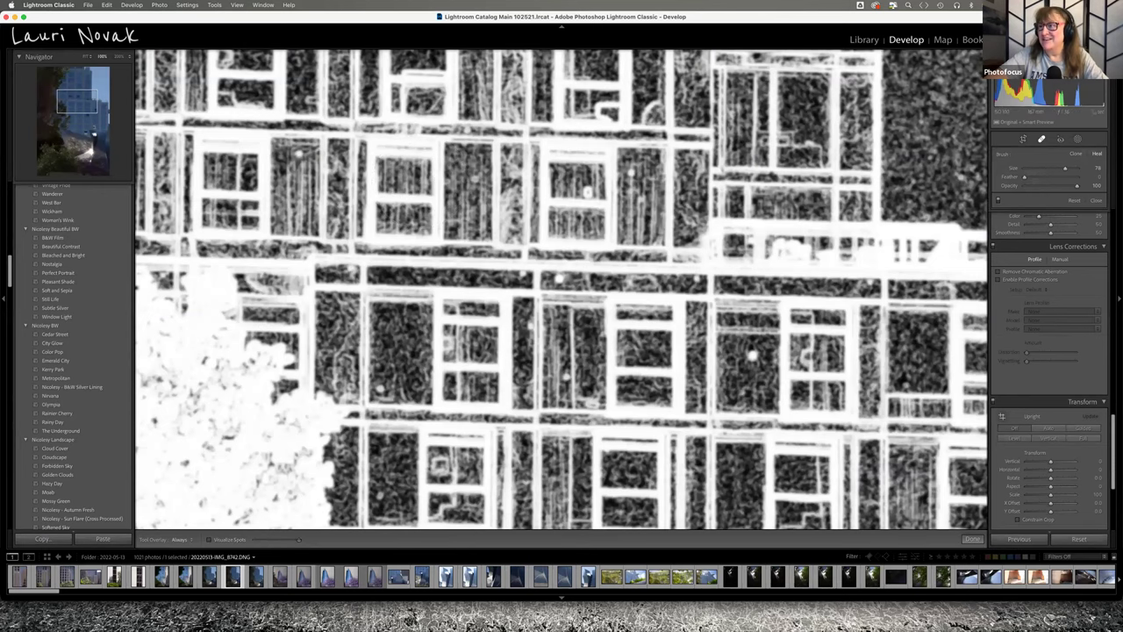
Heal the facade window beside the dark one, sampling from the matching window on its other side, and close the Spot Removal tool
left_click(409, 177)
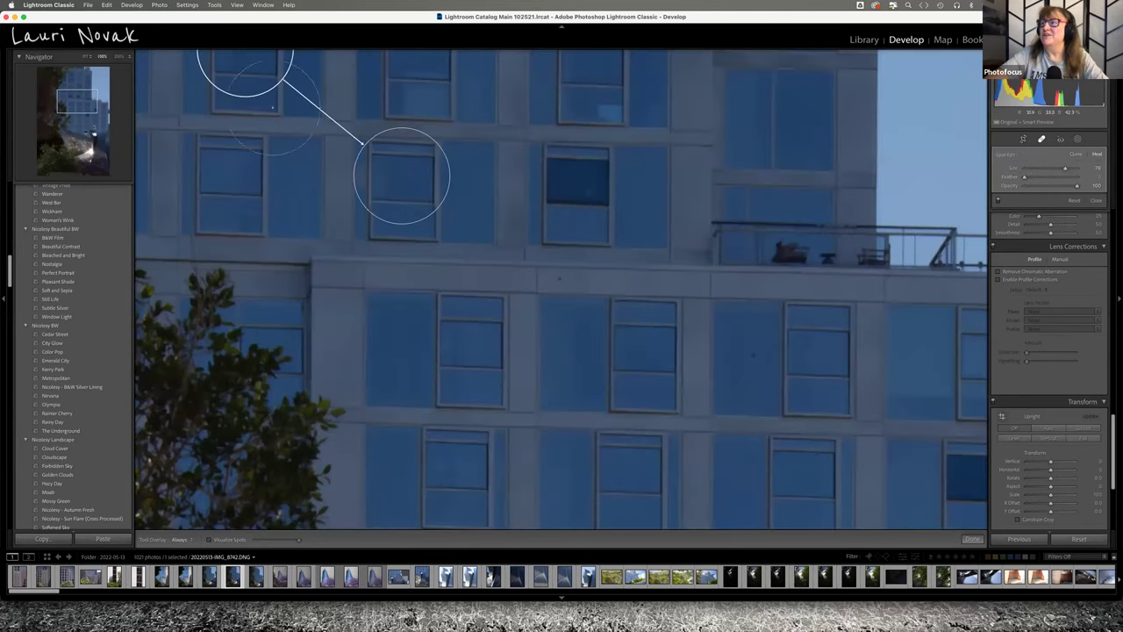
mouse_move(247, 80)
left_mouse_down()
mouse_move(228, 202)
mouse_move(231, 188)
left_mouse_up()
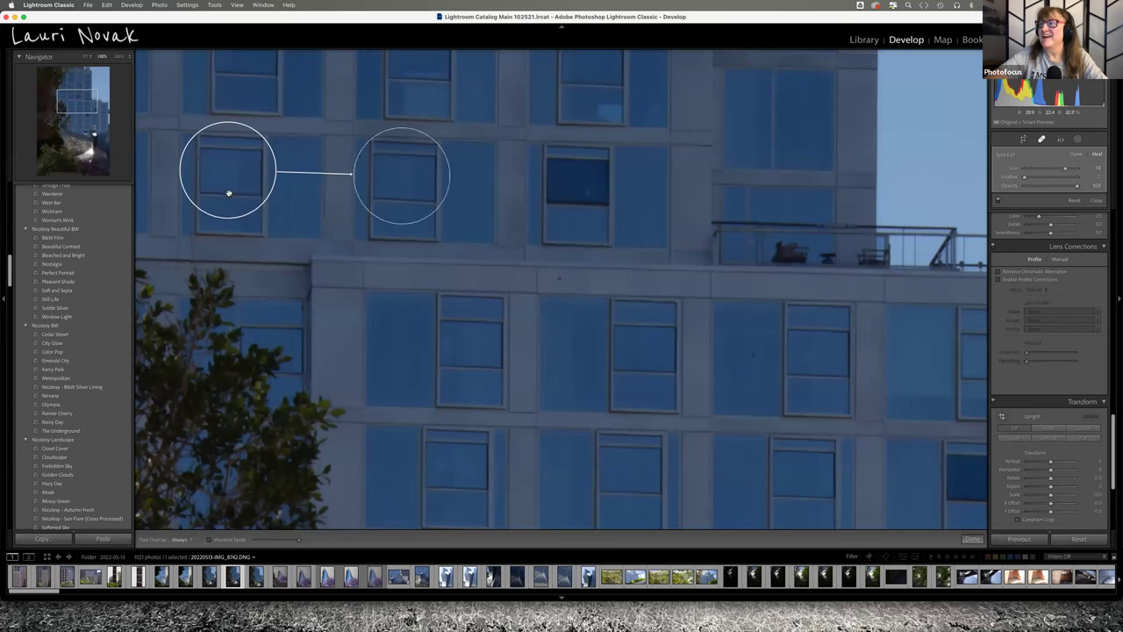
key("q")
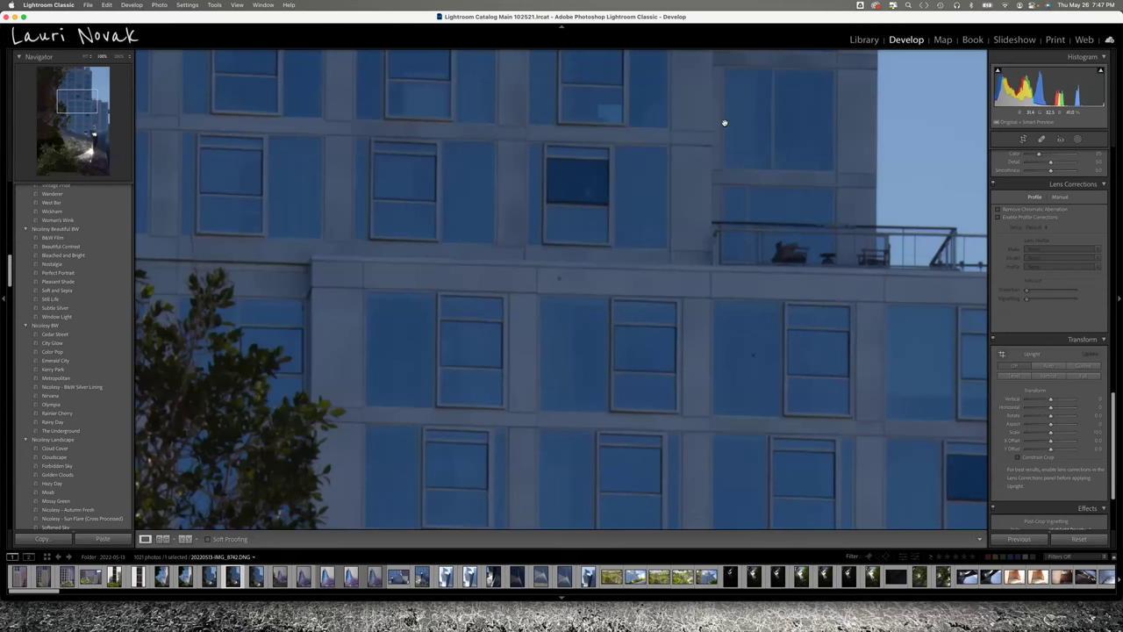
Inspect the high-rise's bright, reflecting windows just above the curved metal structure up close, and return to the photo grid
left_click(650, 220)
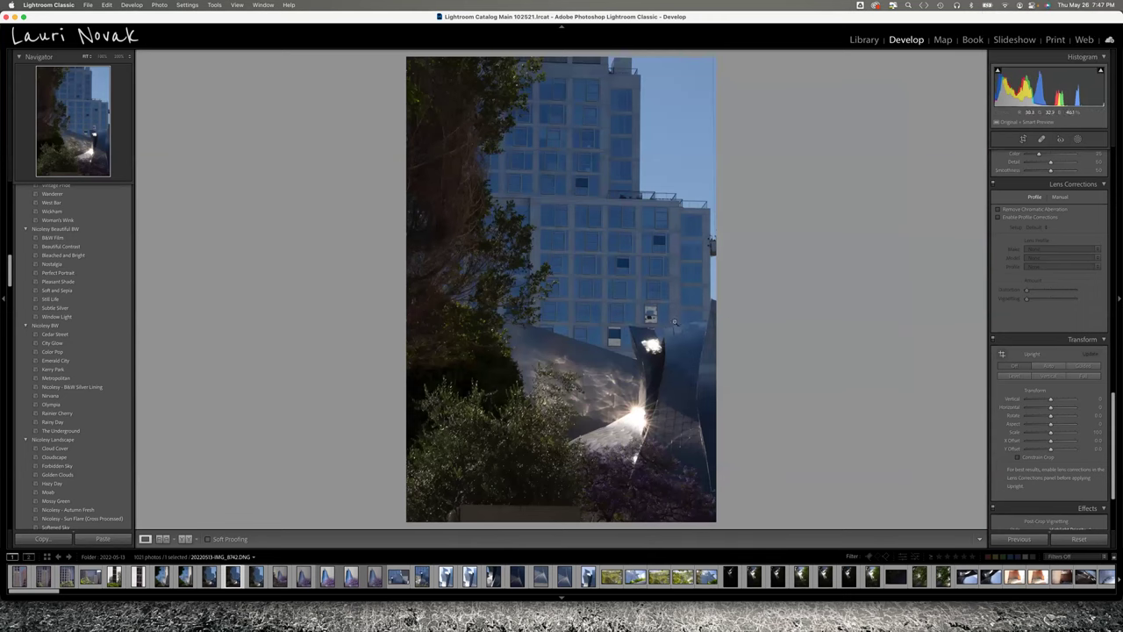
left_click(649, 312)
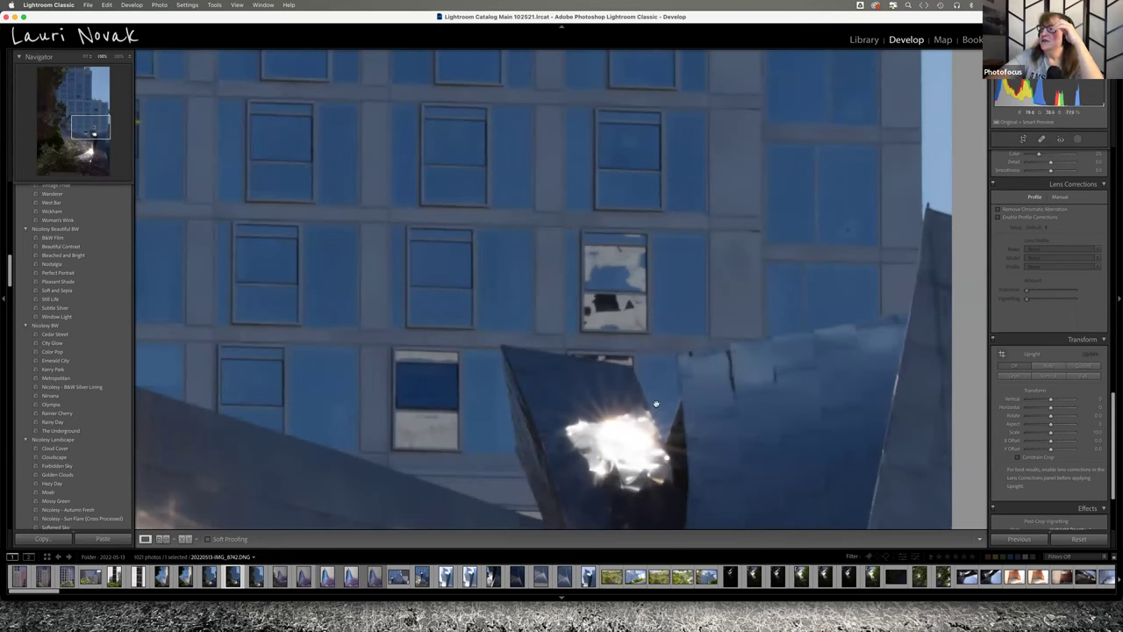
left_click(621, 389)
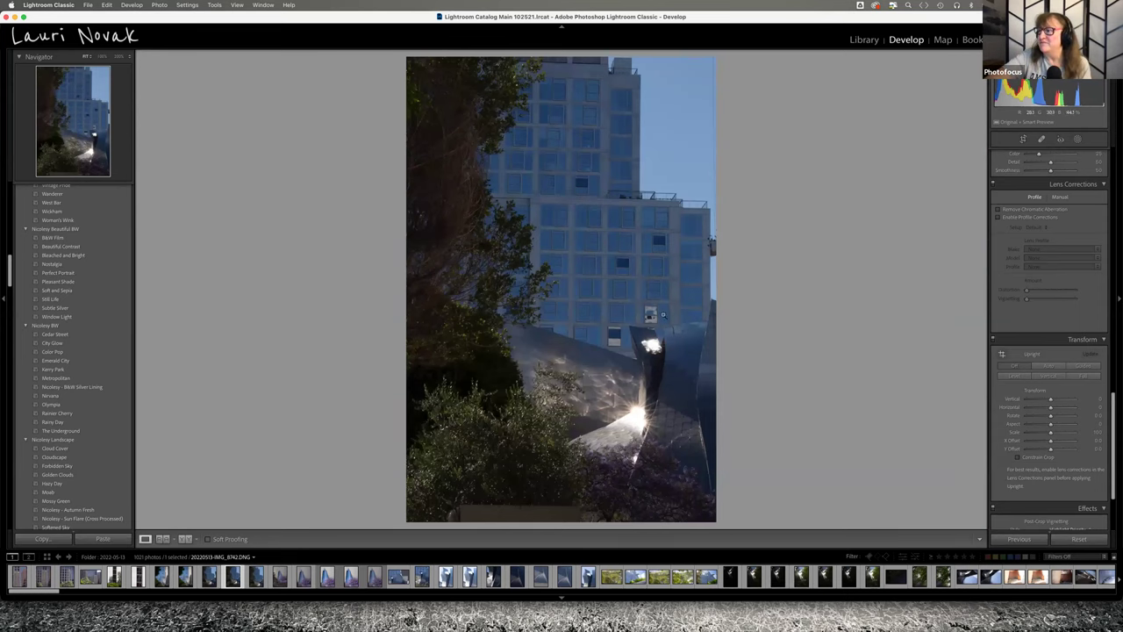
left_click(658, 312)
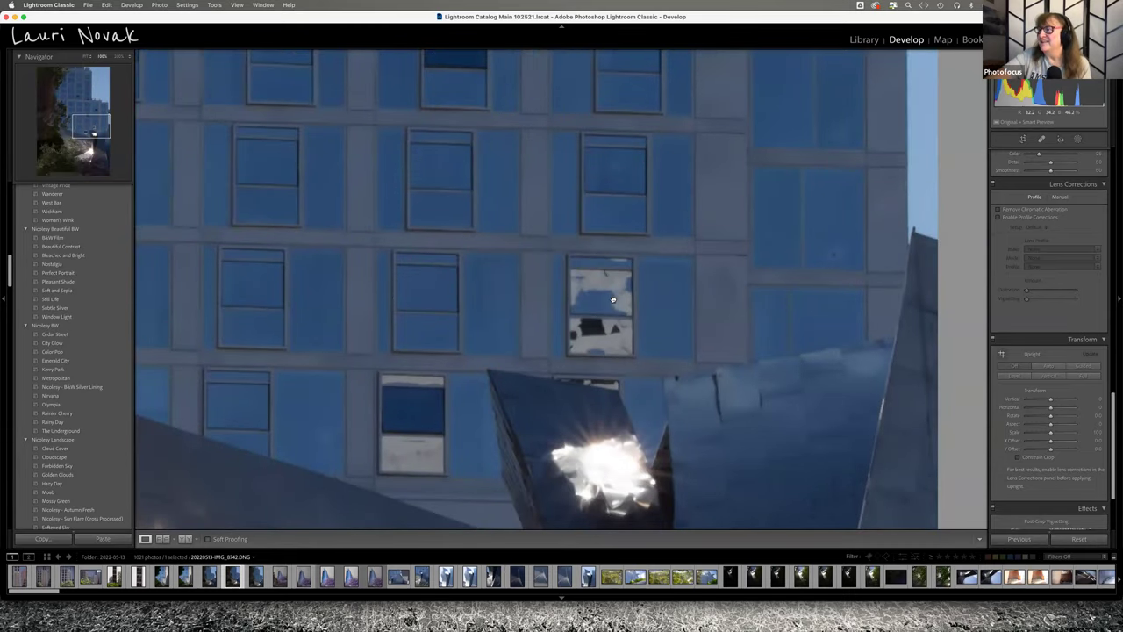
left_click(613, 300)
key("g")
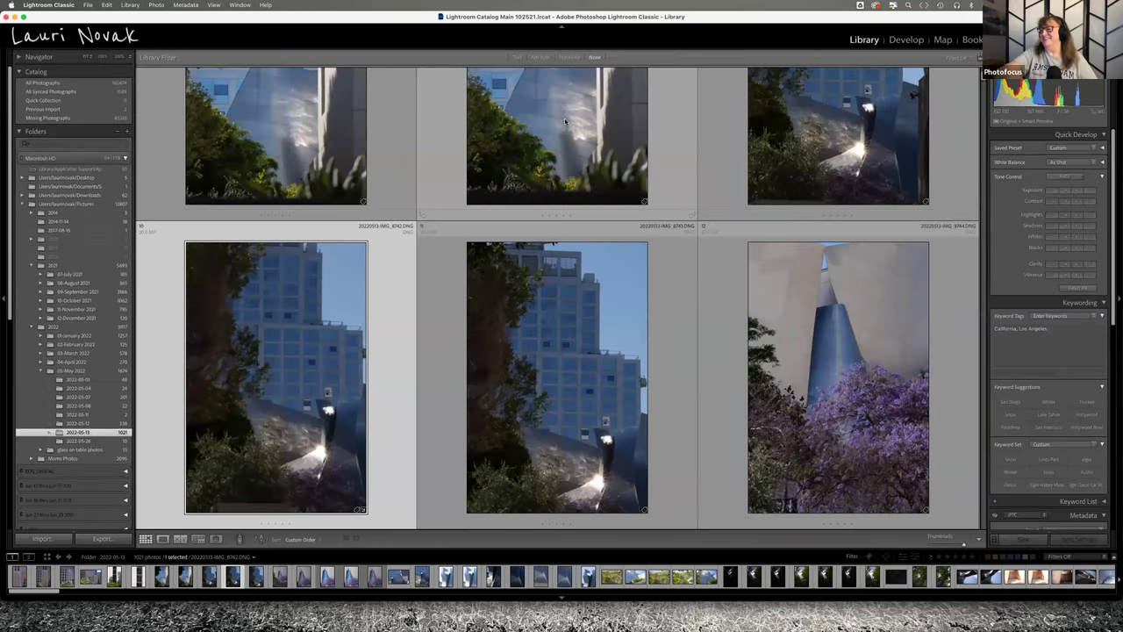